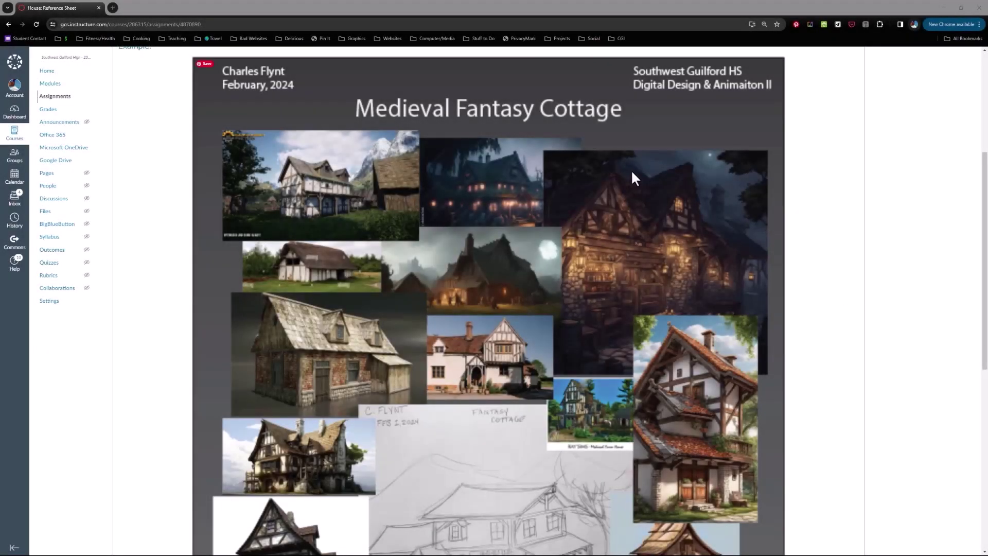
Scroll through the example Medieval Fantasy Cottage art sheet on the Canvas assignment page.
scroll(620, 200, "up", 5)
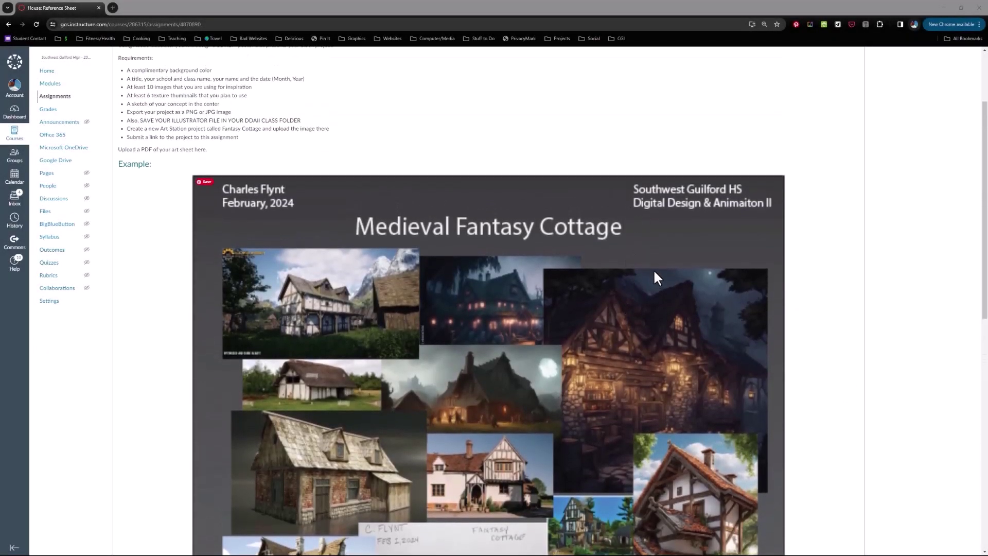
scroll(634, 281, "down", 5)
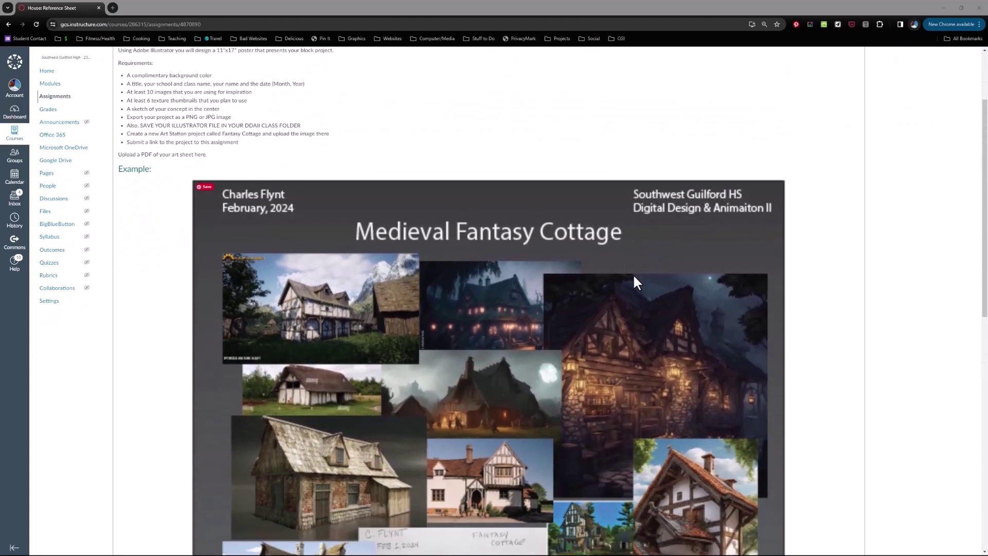
scroll(637, 282, "down", 4)
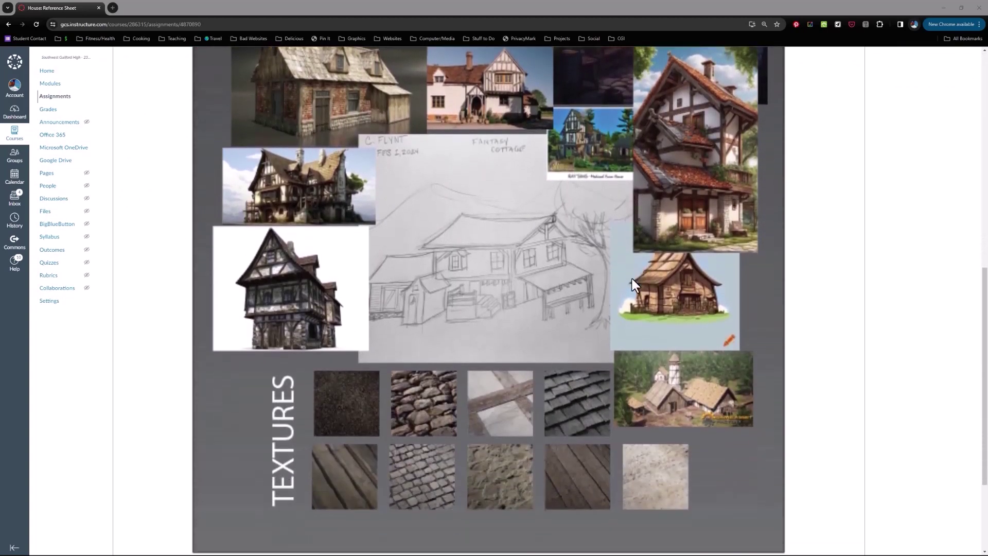
scroll(631, 307, "up", 5)
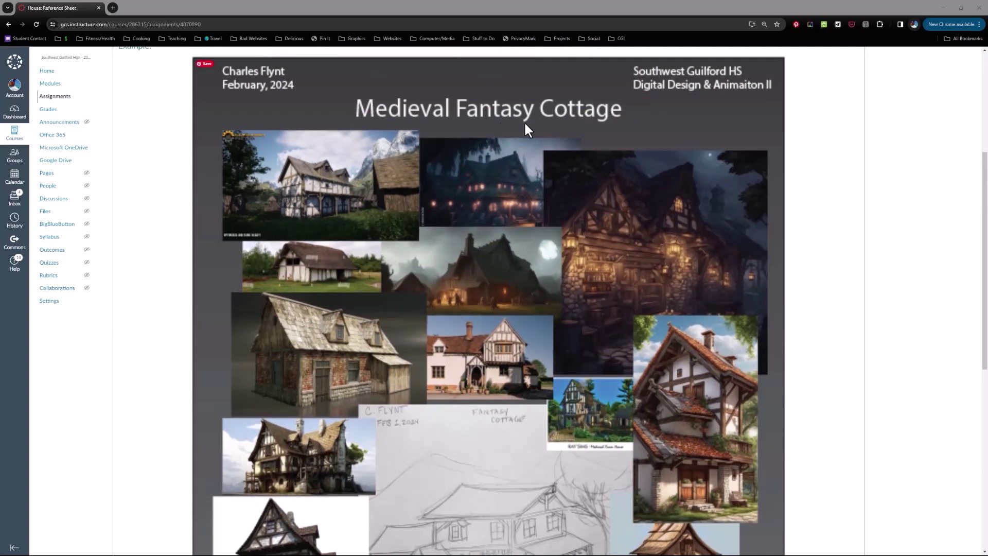
scroll(515, 251, "down", 2)
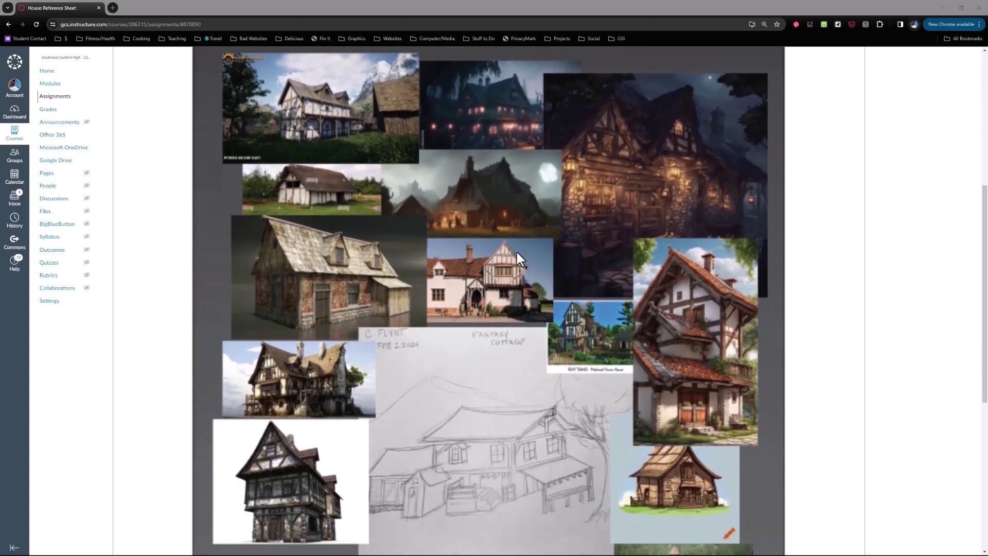
scroll(540, 445, "down", 3)
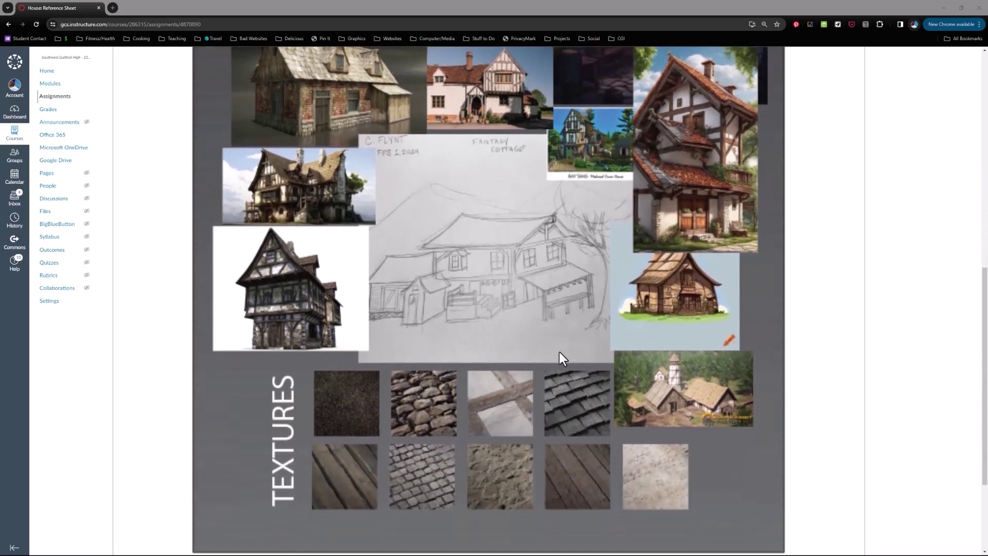
scroll(549, 331, "up", 3)
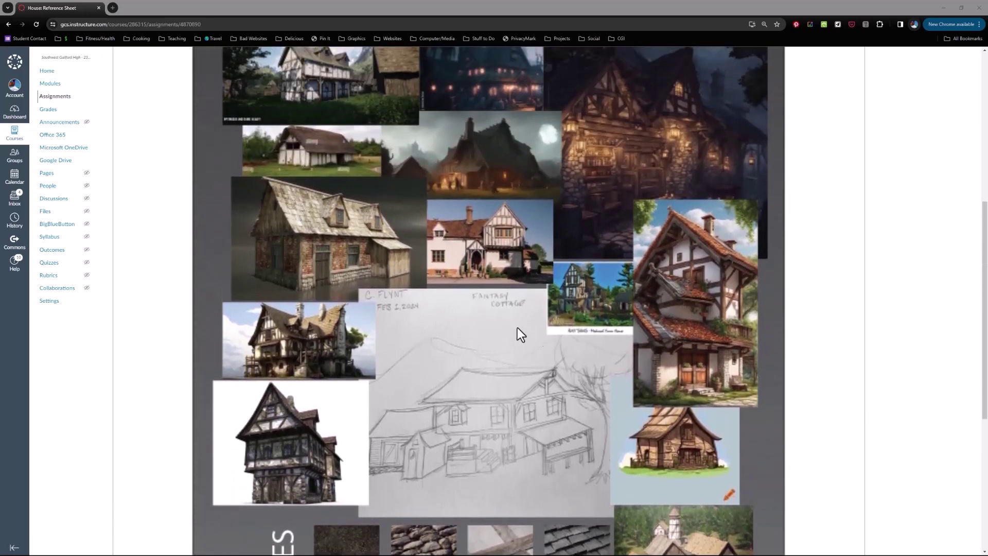
scroll(563, 334, "down", 2)
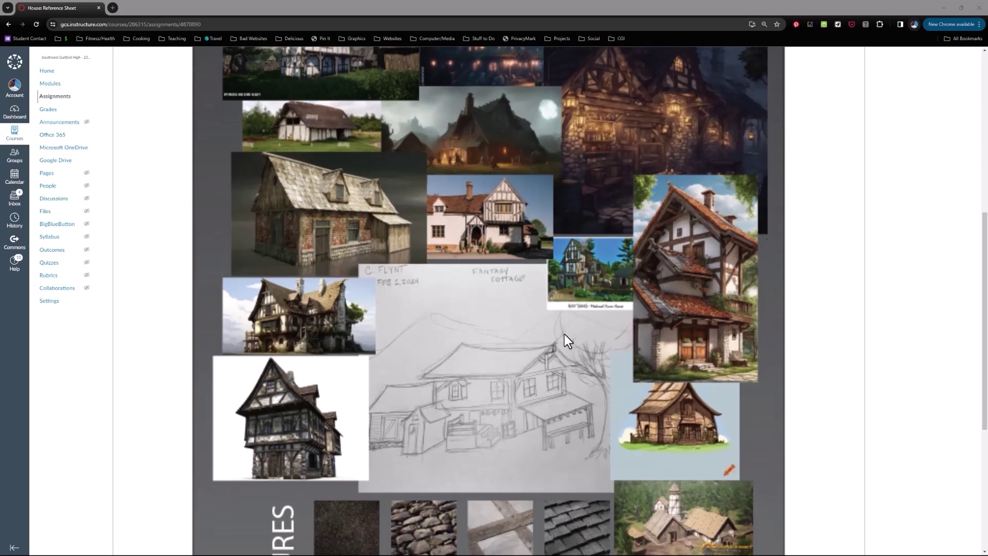
scroll(588, 315, "up", 1)
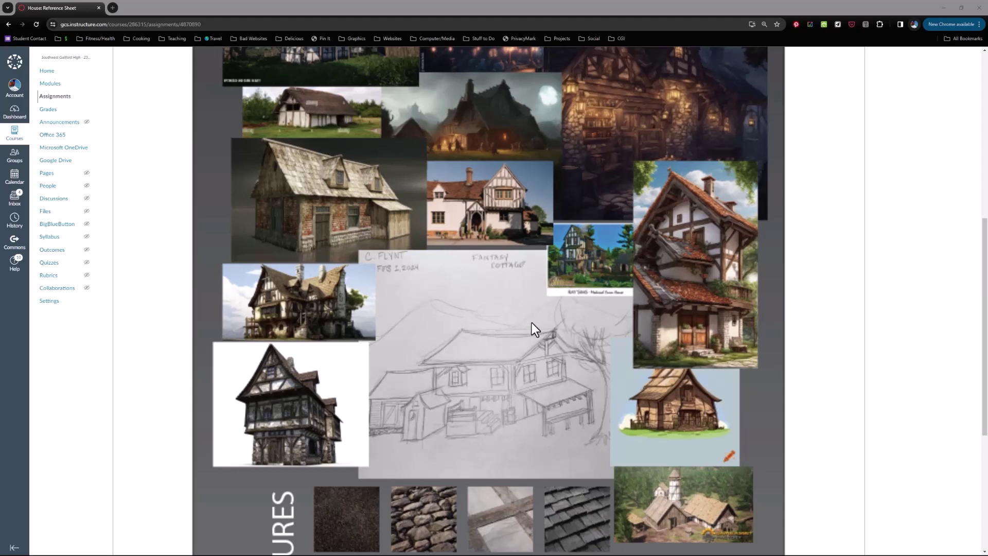
scroll(532, 322, "up", 3)
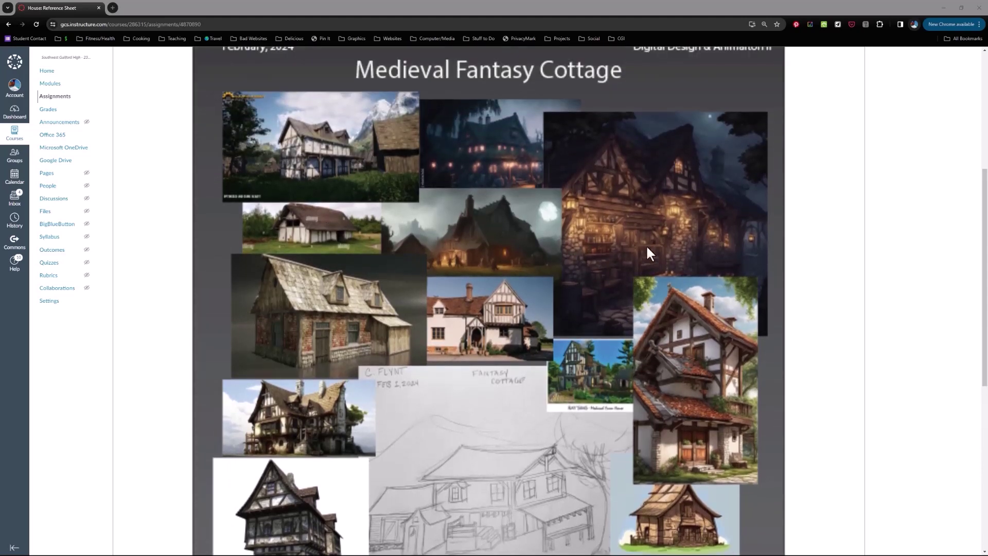
scroll(481, 319, "down", 3)
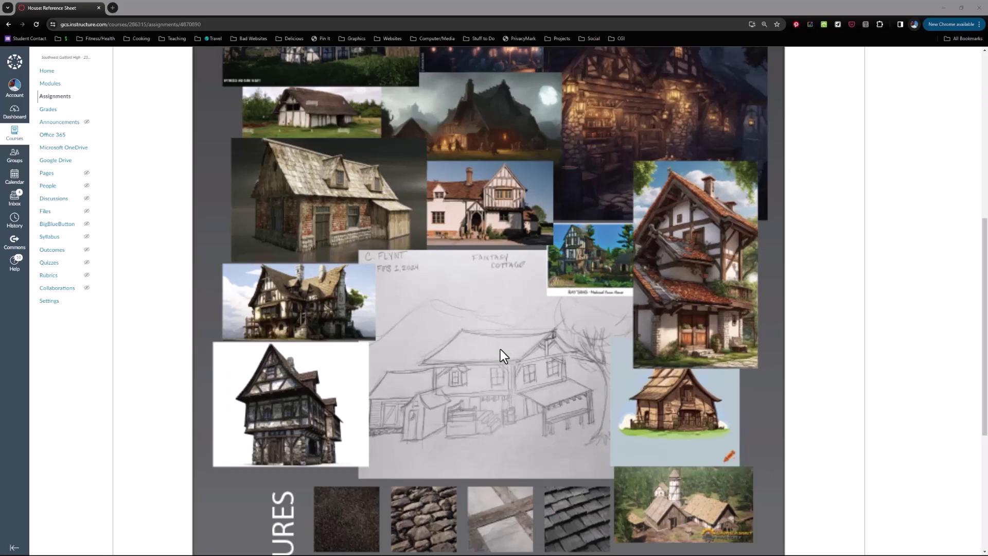
Switch to Illustrator's Home screen and start a new document measured in Inches.
key("alt+Tab")
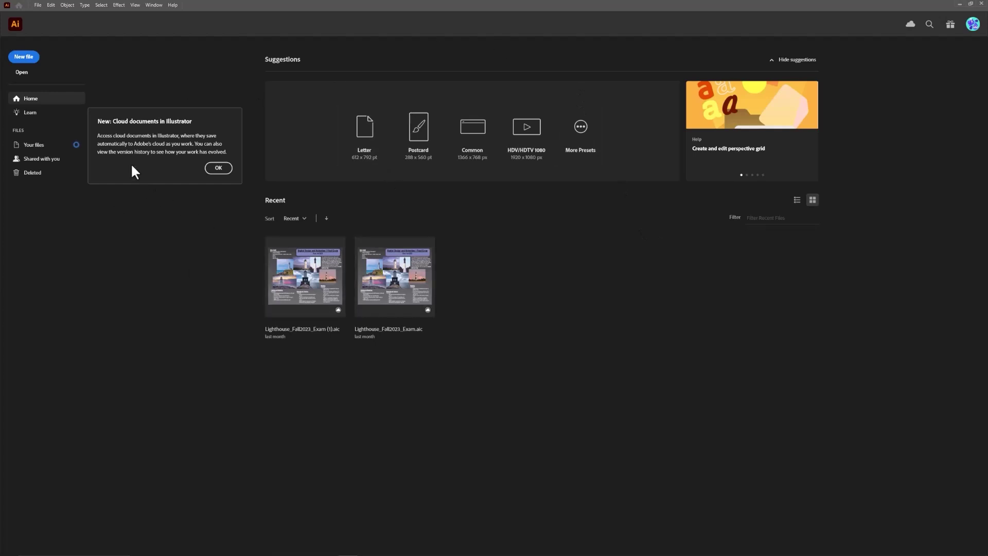
left_click(26, 59)
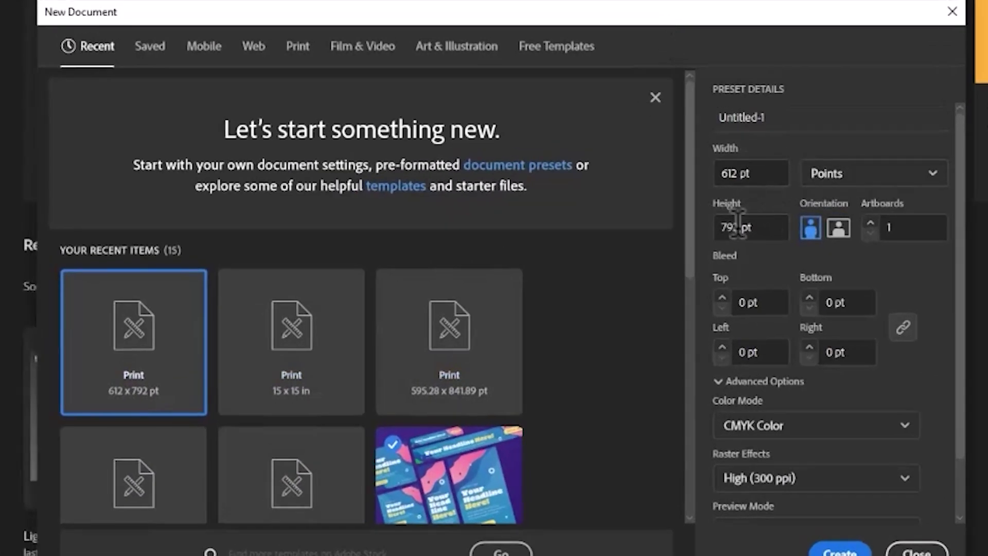
left_click(942, 177)
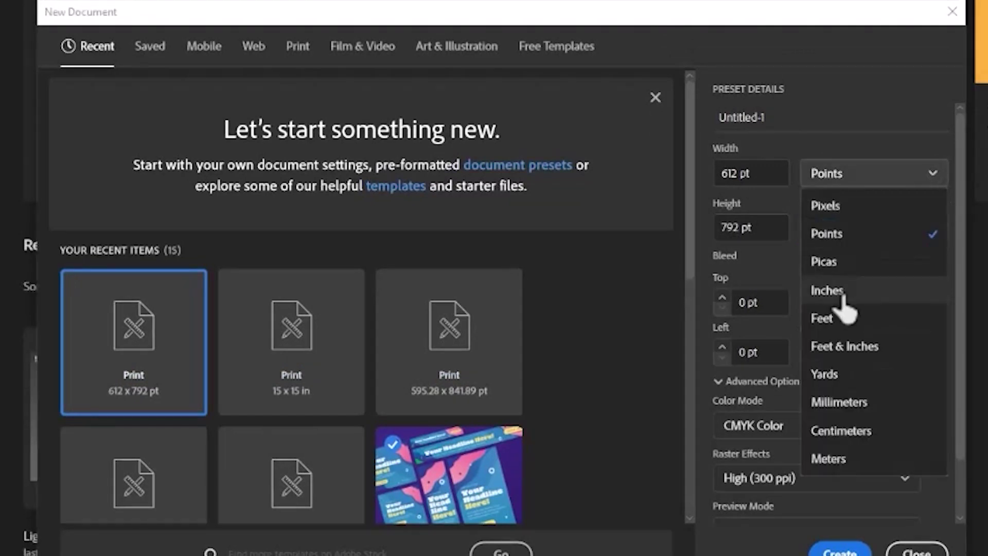
left_click(818, 292)
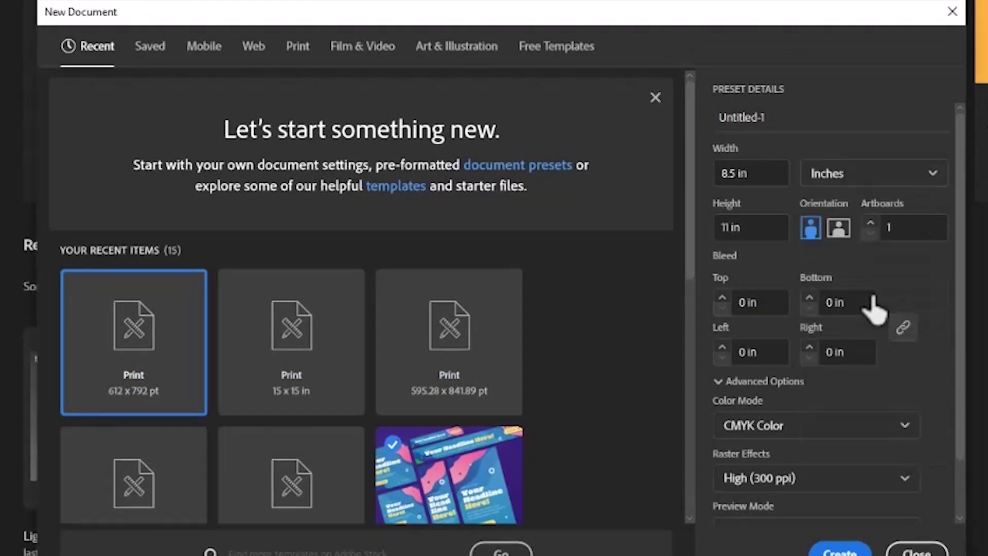
Set the document to 11 in wide by 17 in high and create it.
left_click(752, 174)
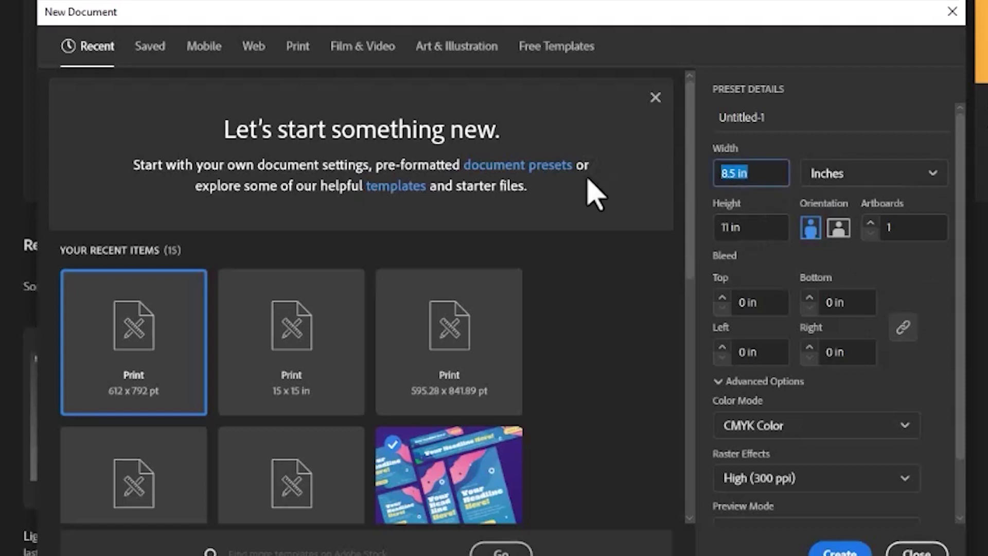
type("11")
key("Tab")
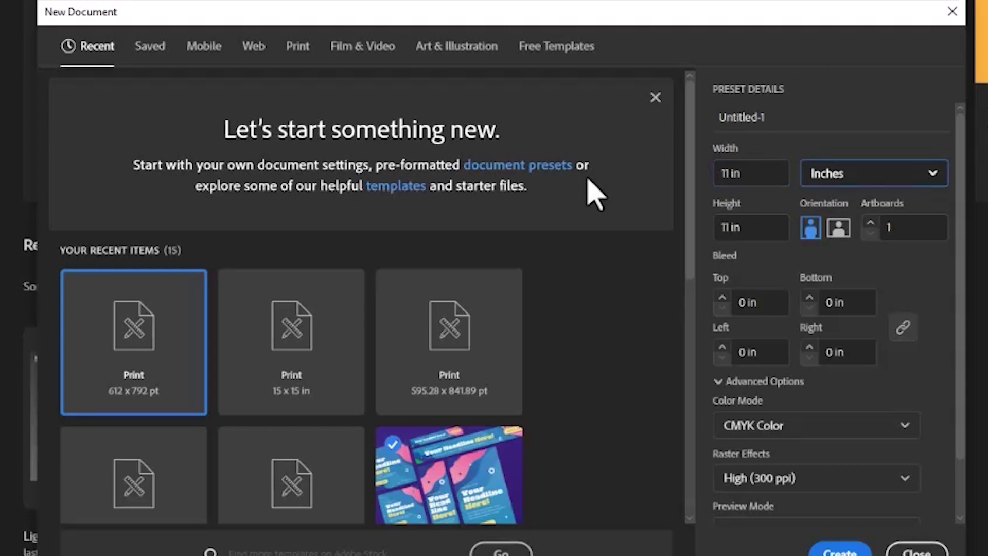
type("17")
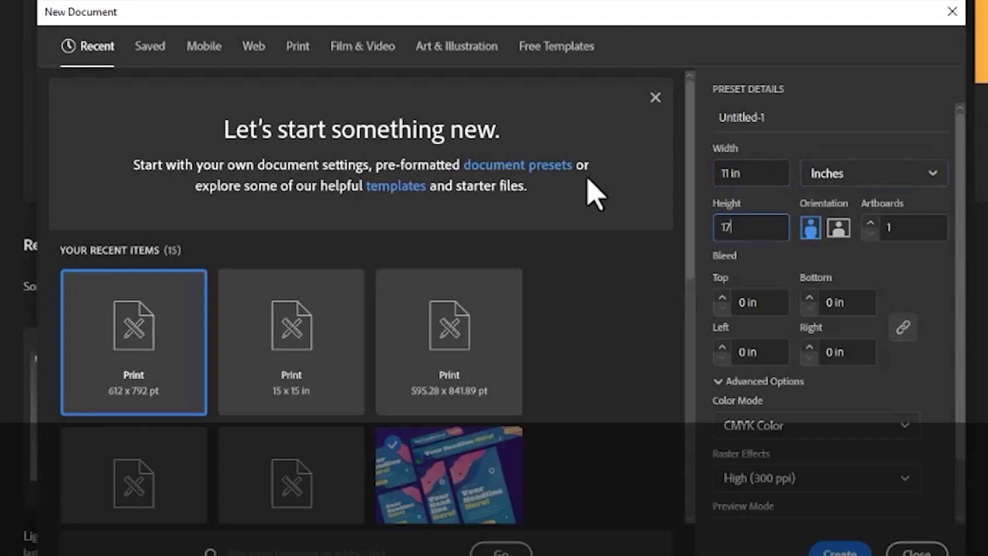
key("Tab")
key("shift+Tab")
key("shift+Tab")
key("shift+Tab")
key("shift+Tab")
key("shift+Tab")
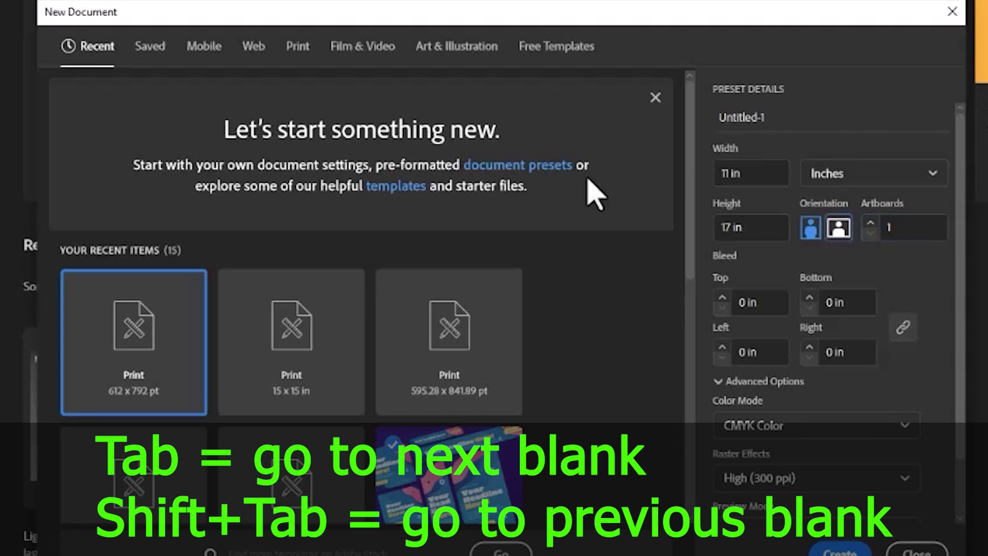
key("shift+Tab")
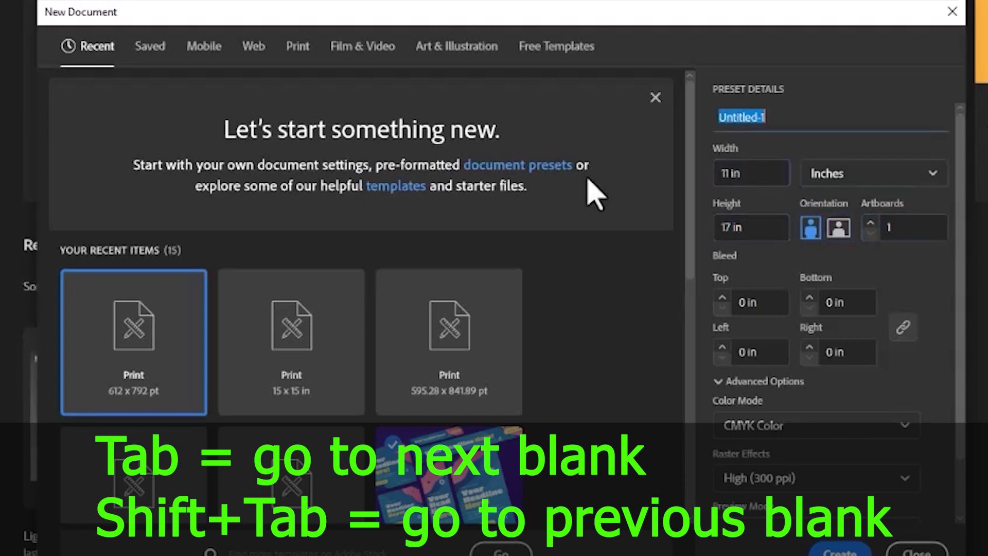
key("Tab")
key("Tab")
key("Tab")
key("Tab")
key("shift+Tab")
key("shift+Tab")
key("shift+Tab")
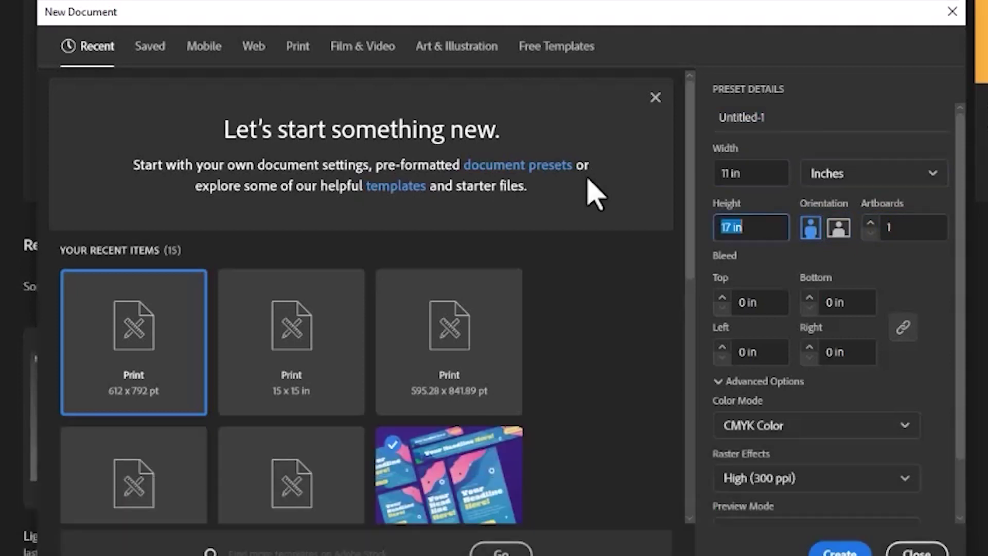
key("Tab")
key("Tab")
key("Tab")
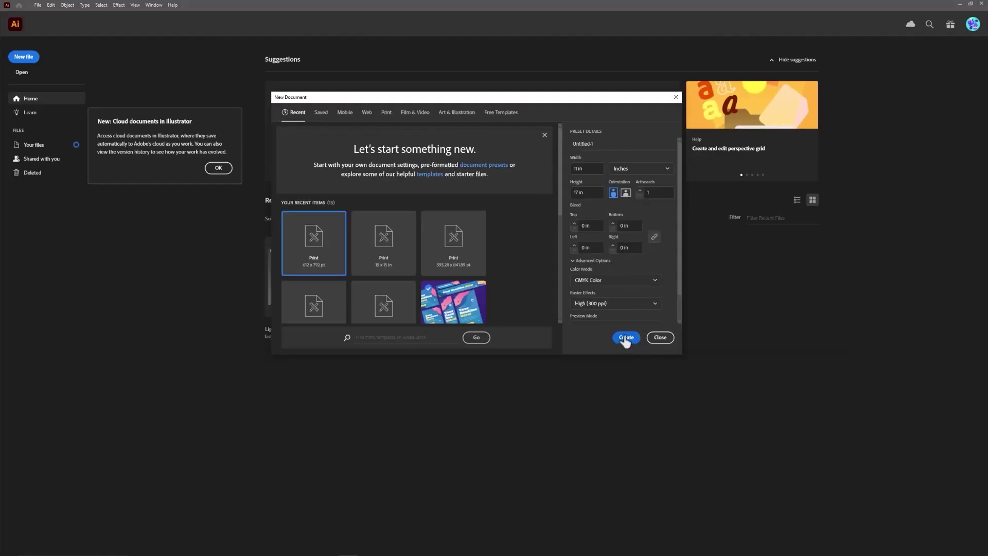
left_click(839, 551)
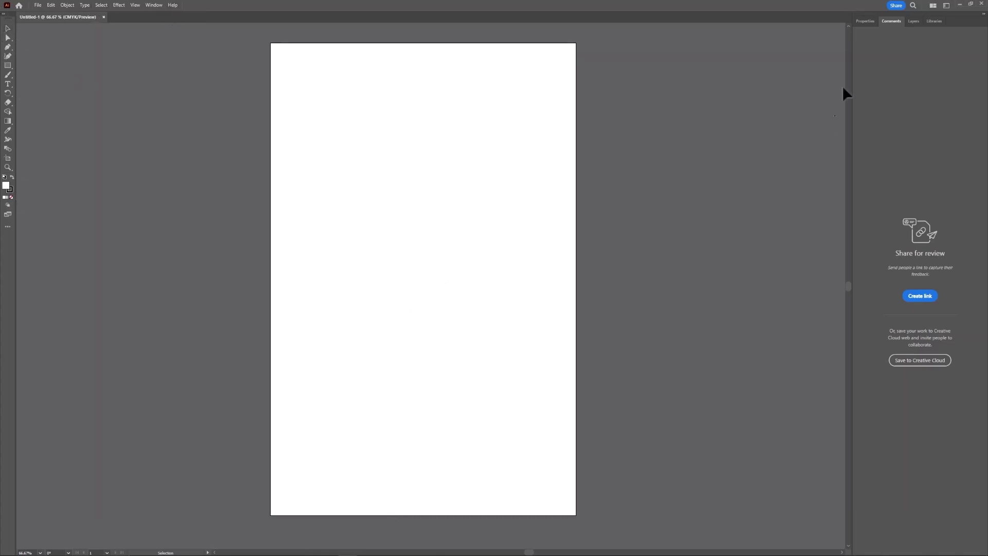
Look through the Properties, Comments and Layers panels, ending on the Libraries panel.
left_click(865, 22)
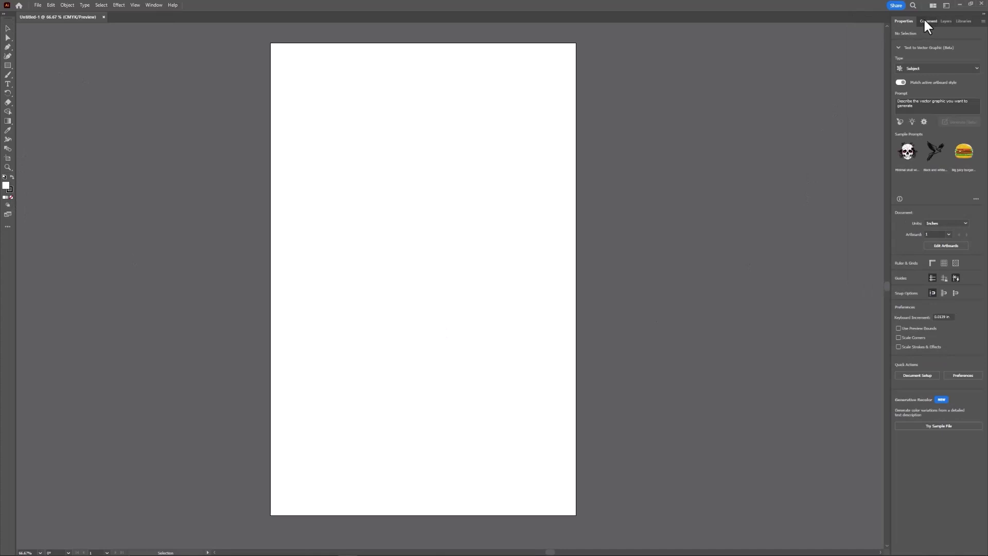
left_click(925, 21)
left_click(915, 21)
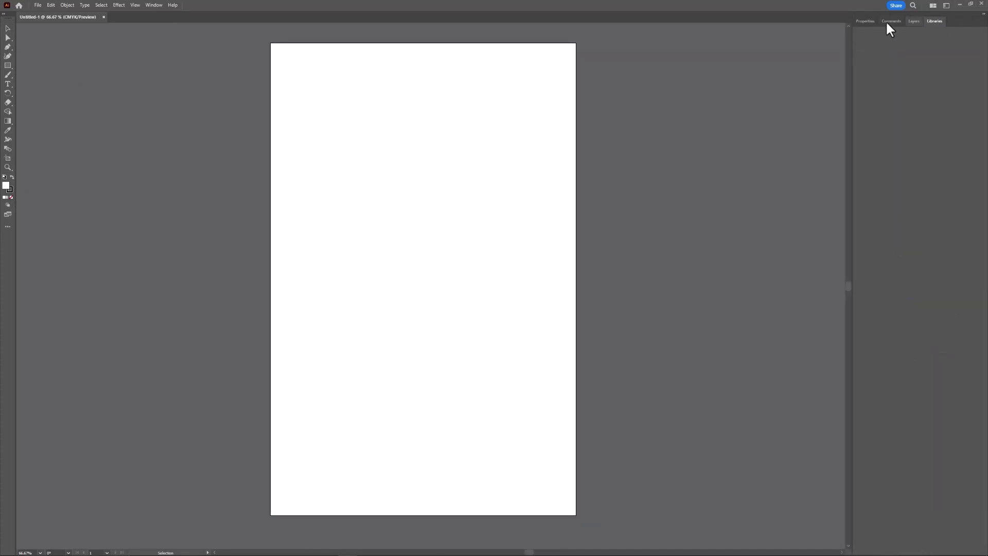
left_click(892, 21)
left_click(864, 21)
left_click(963, 21)
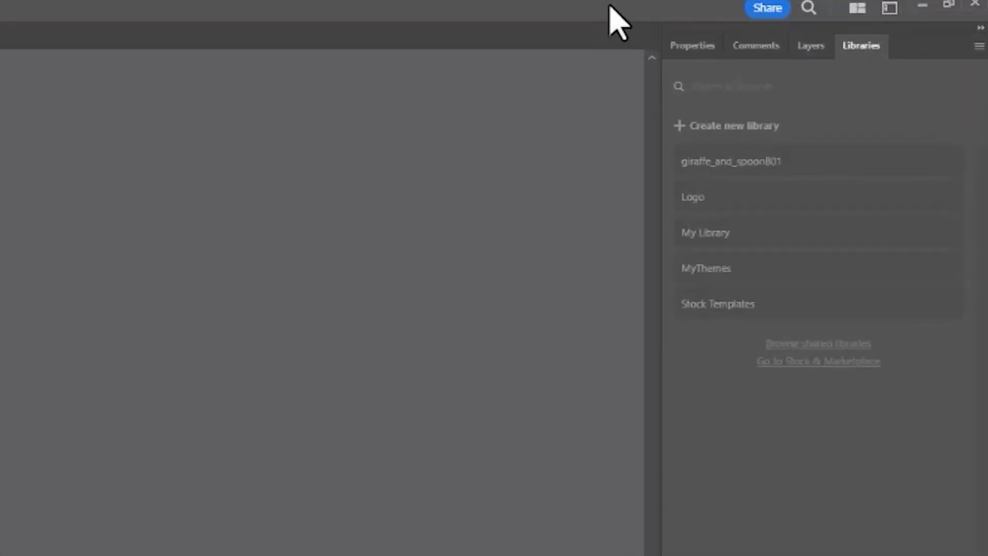
Choose the Essentials Classic workspace and leave the Layers panel open on Layer 1.
left_click(889, 8)
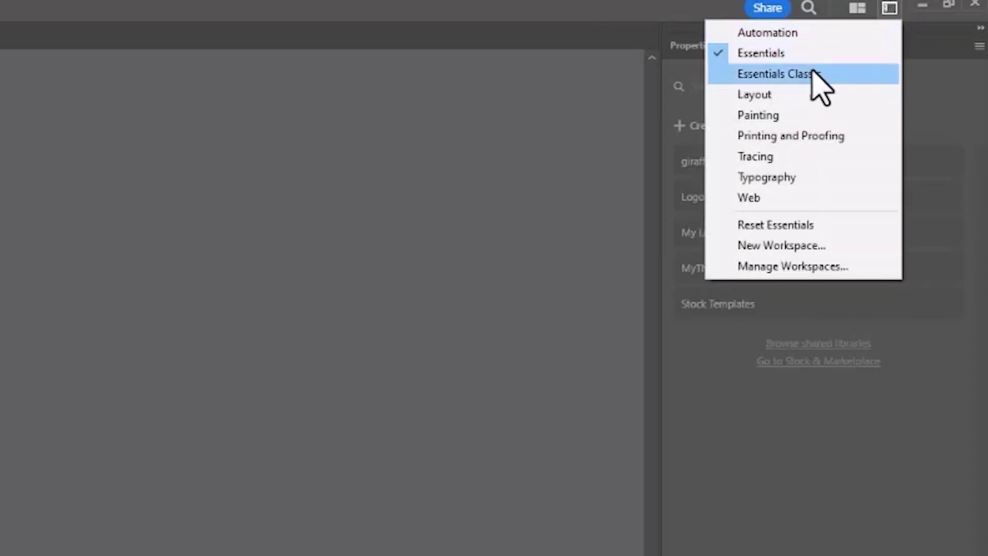
left_click(830, 73)
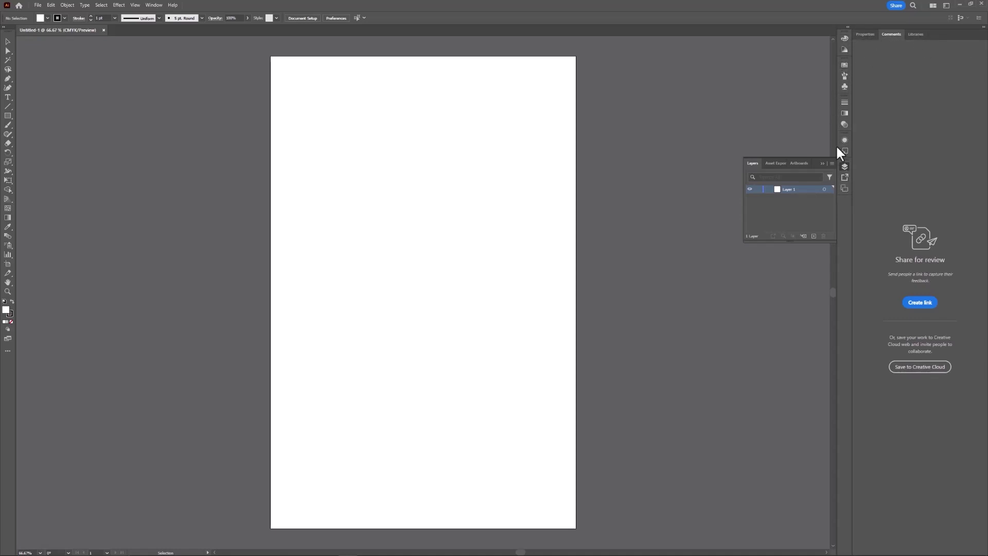
left_click(843, 165)
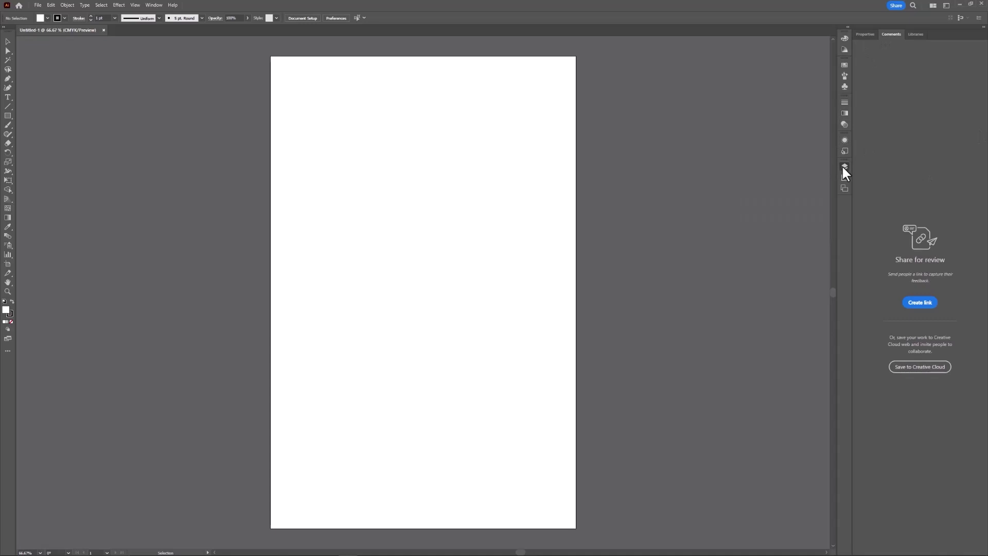
left_click(843, 165)
left_click(844, 166)
left_click(844, 166)
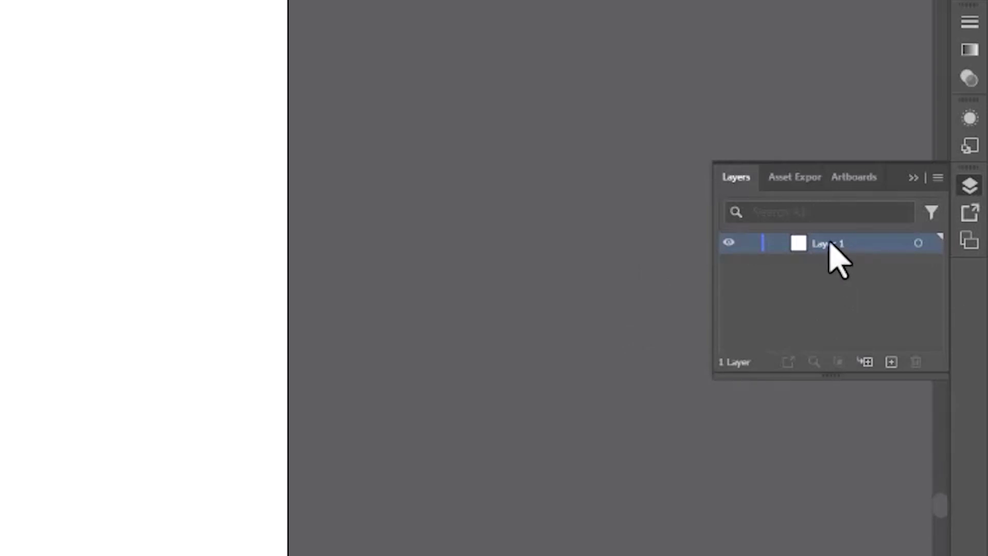
Rename Layer 1 to Background and add a new layer named Images above it.
double_click(829, 243)
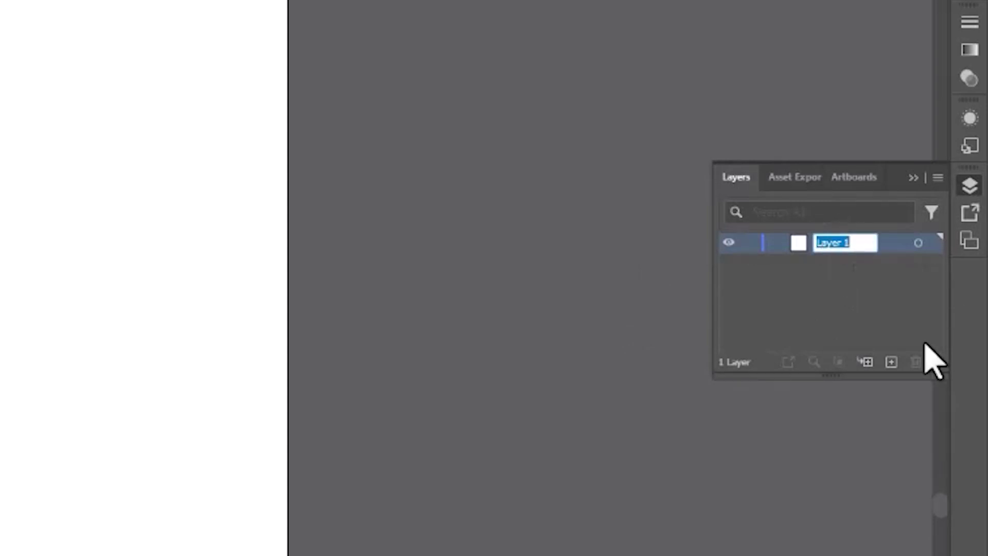
type("Background")
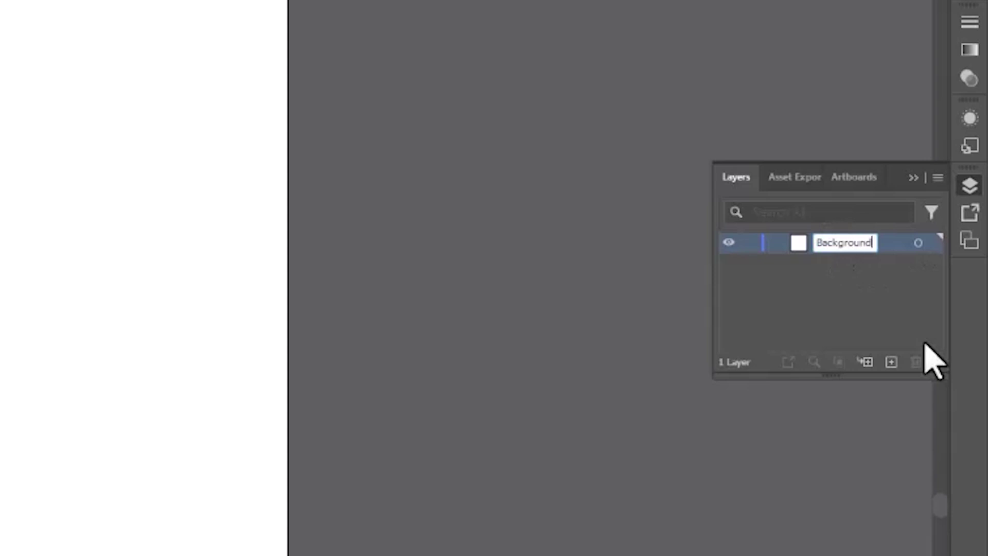
key("Return")
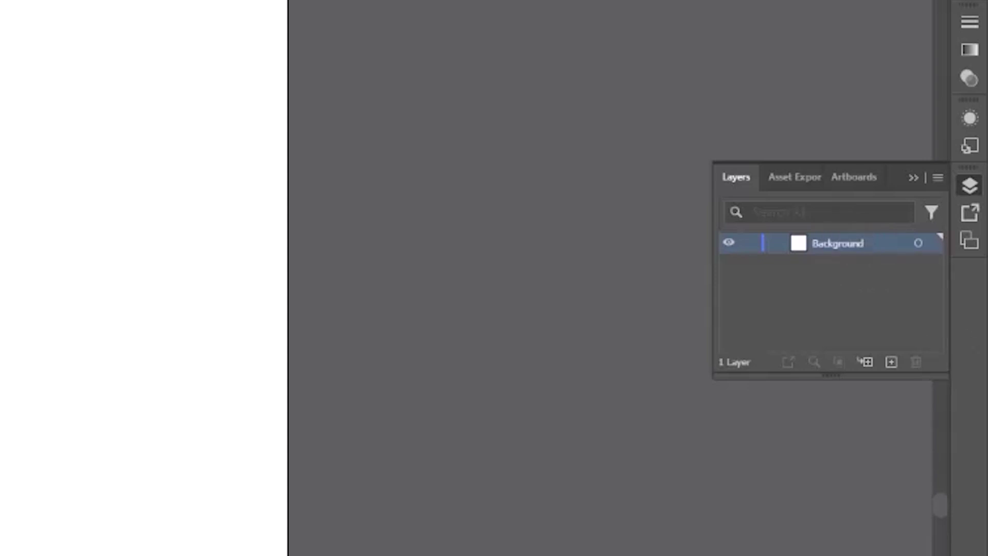
left_click(892, 361)
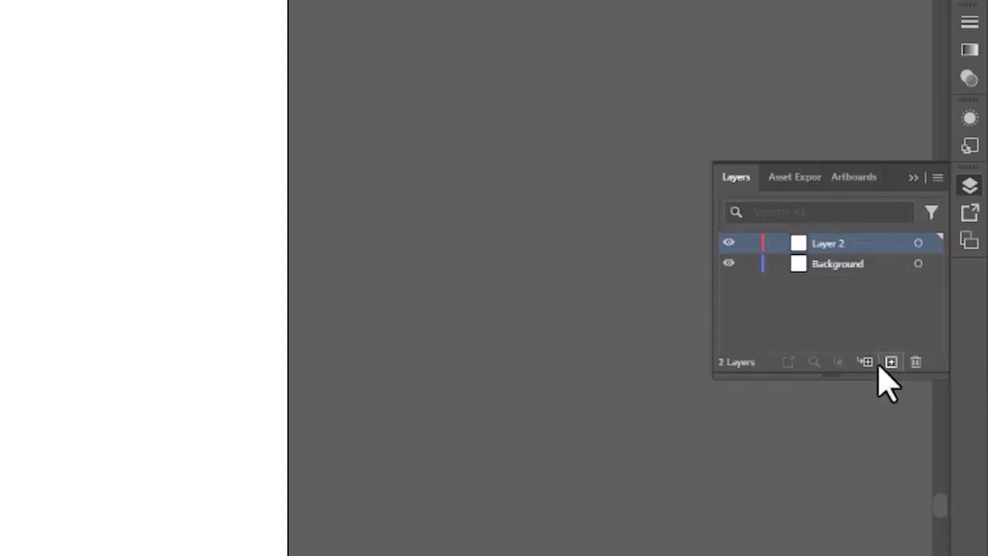
double_click(831, 242)
key("BackSpace")
type("Mega")
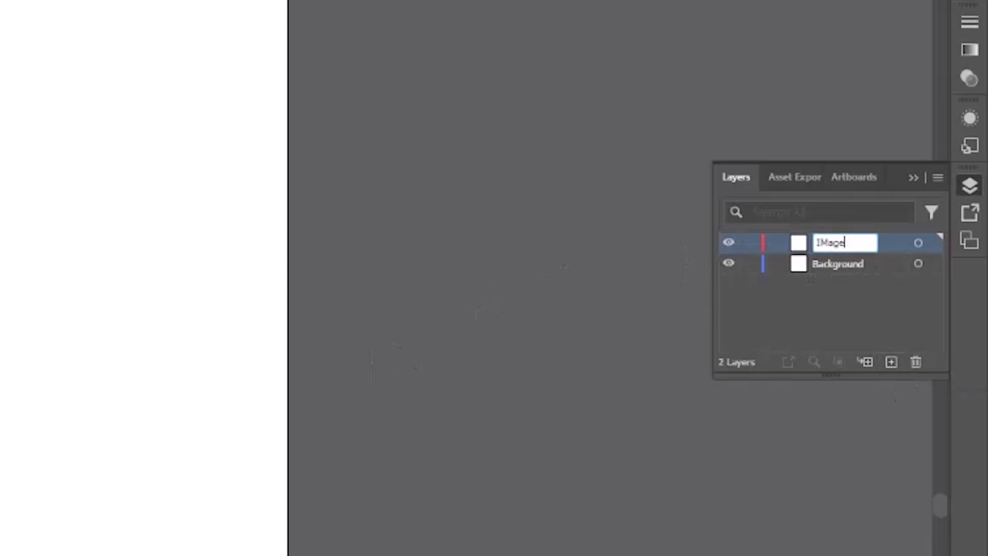
key("BackSpace")
key("BackSpace")
key("BackSpace")
key("BackSpace")
type("Images")
key("Return")
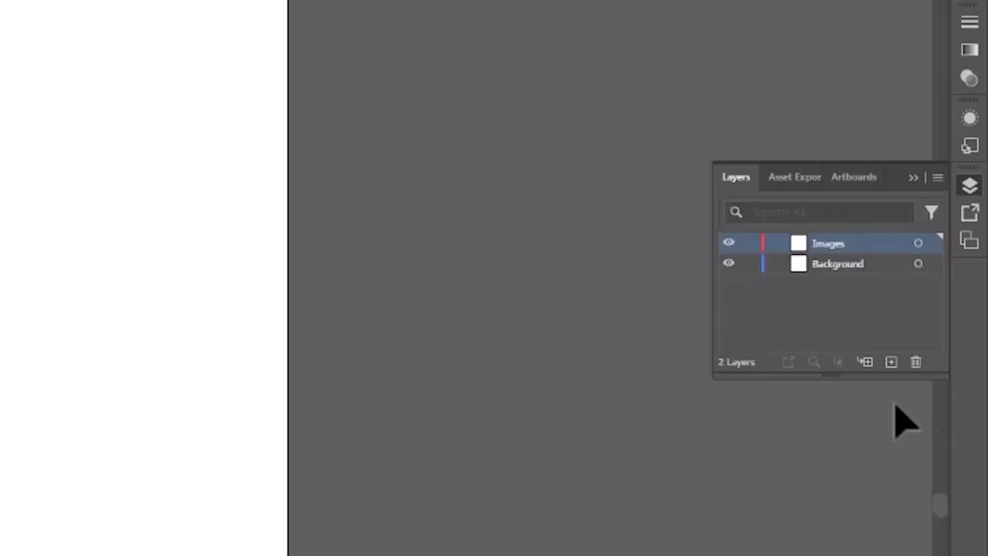
Add a third layer named Text and keep it on top, above Images.
left_click(891, 363)
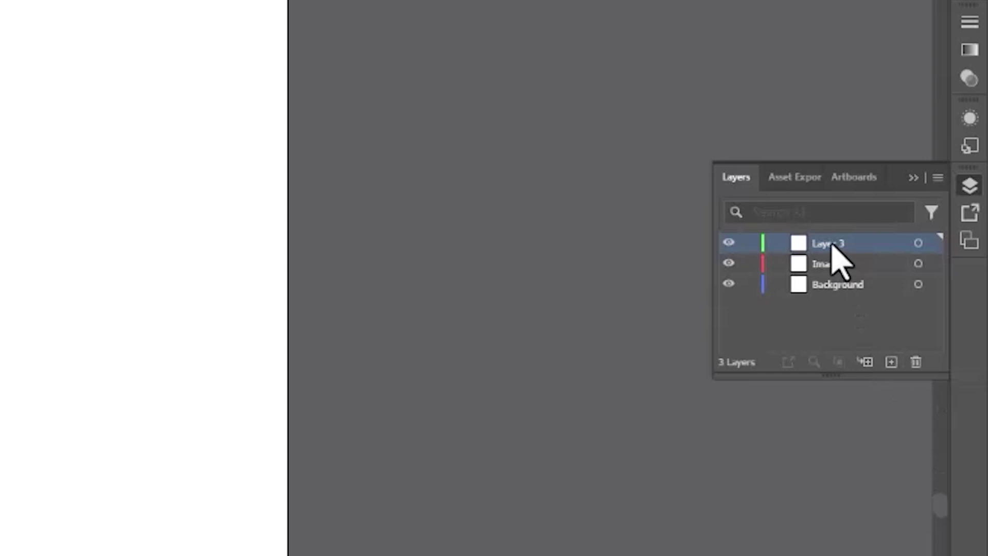
double_click(830, 242)
type("Tex")
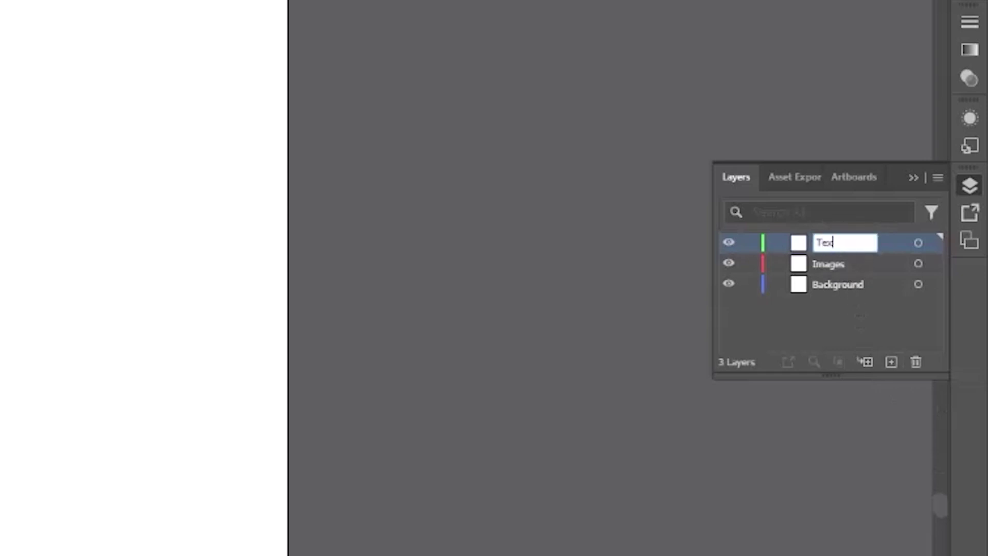
type("t")
key("Return")
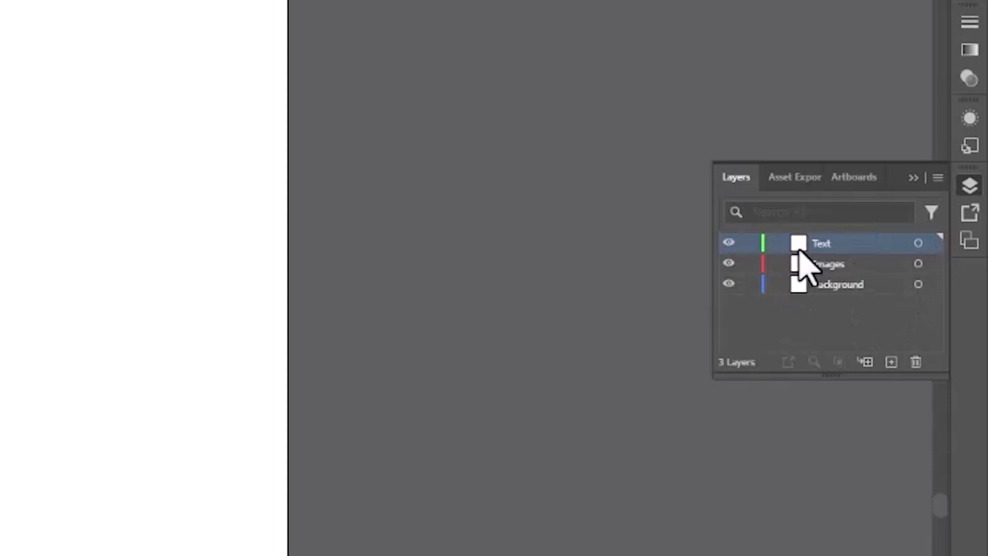
left_click_drag(830, 242, 849, 286)
left_click_drag(797, 243, 812, 275)
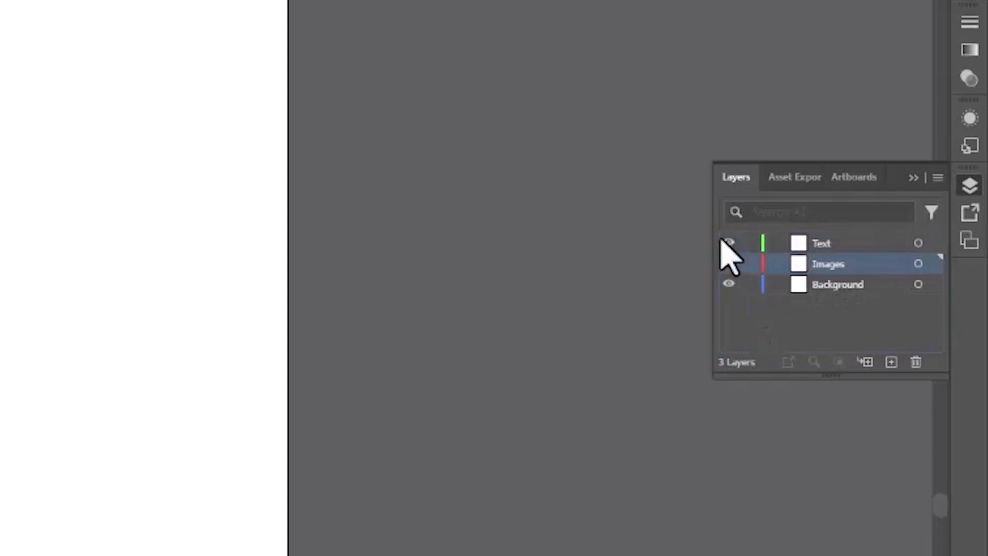
left_click(785, 263, "ctrl")
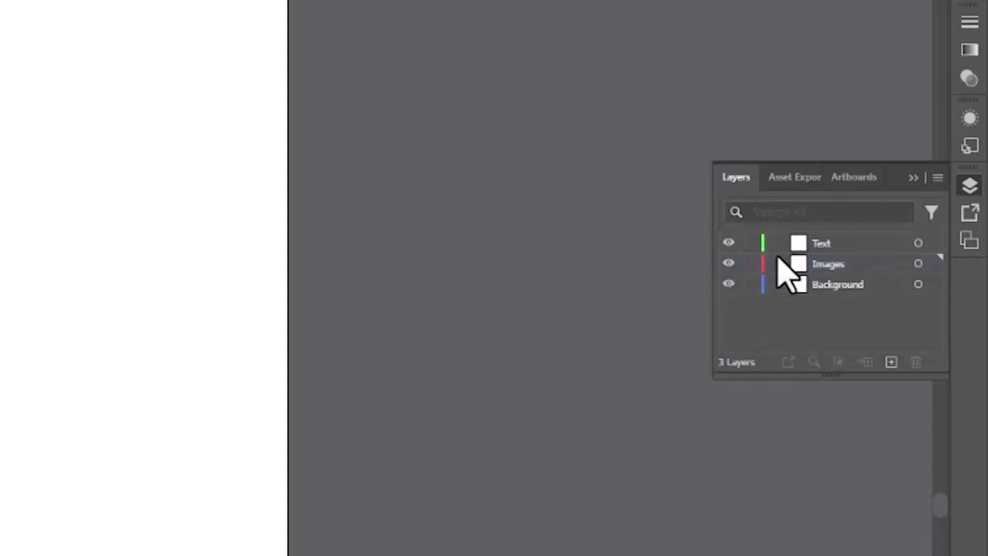
left_click(749, 244)
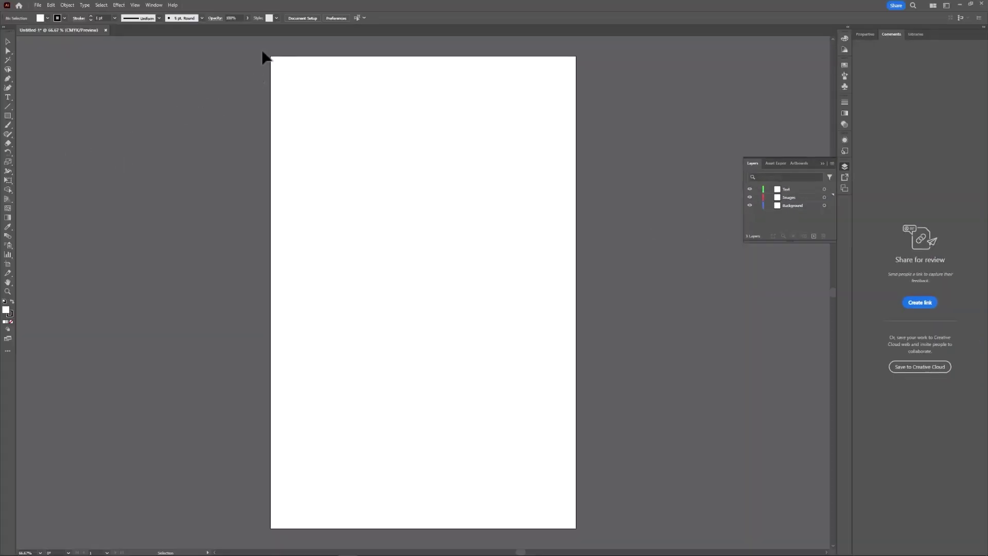
Draw a rectangle with the Rectangle Tool covering the whole artboard.
left_click(8, 114)
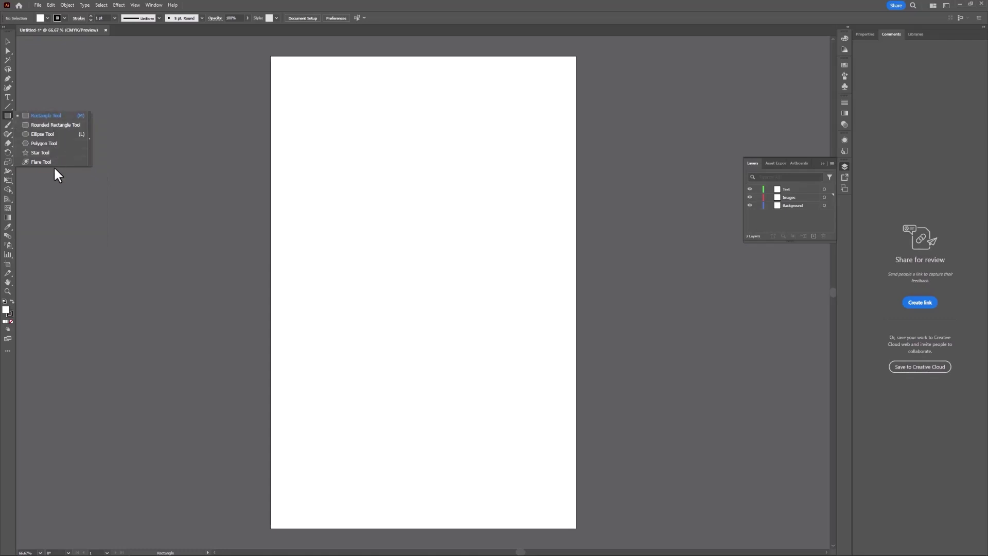
left_click(56, 114)
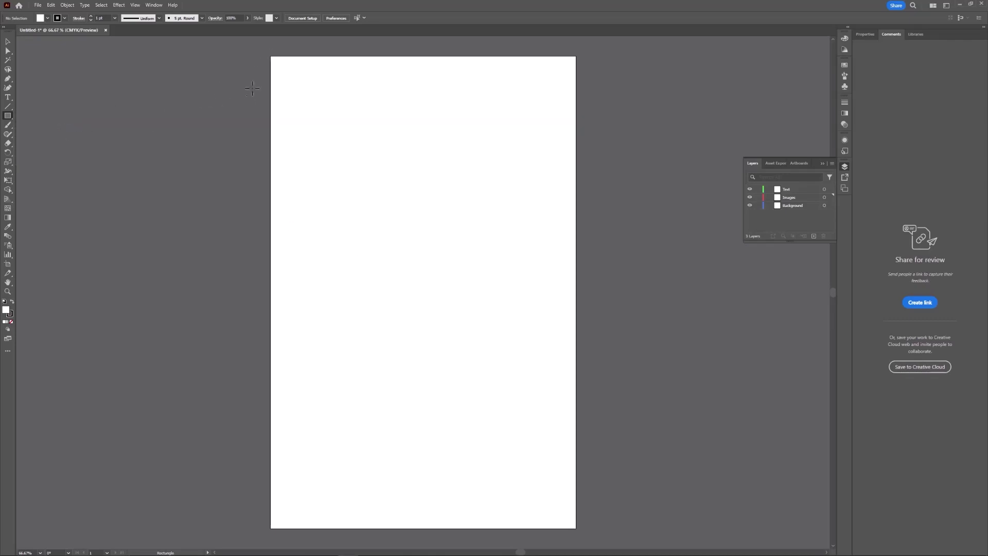
left_click_drag(271, 54, 577, 528)
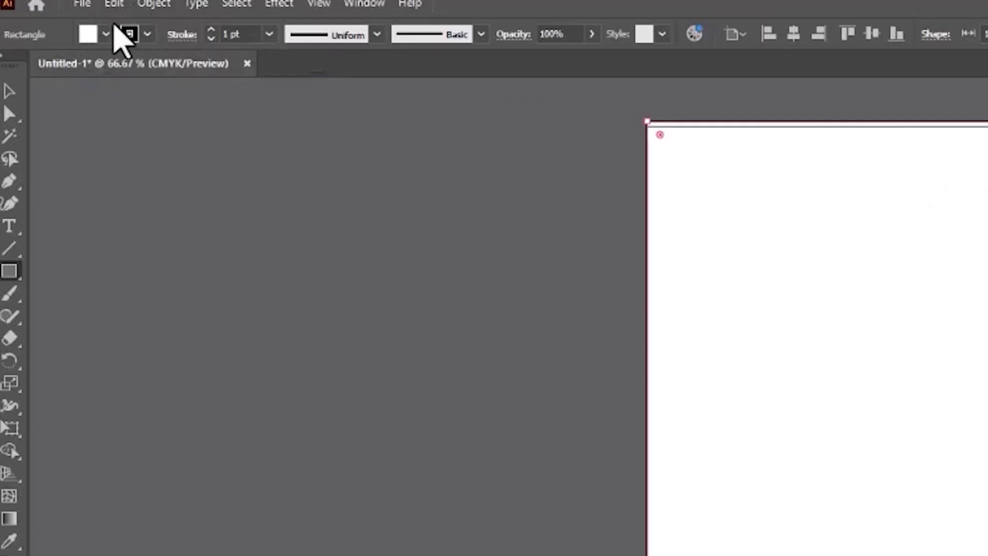
Try fill swatches such as magenta, then leave the rectangle's fill white.
left_click(106, 34)
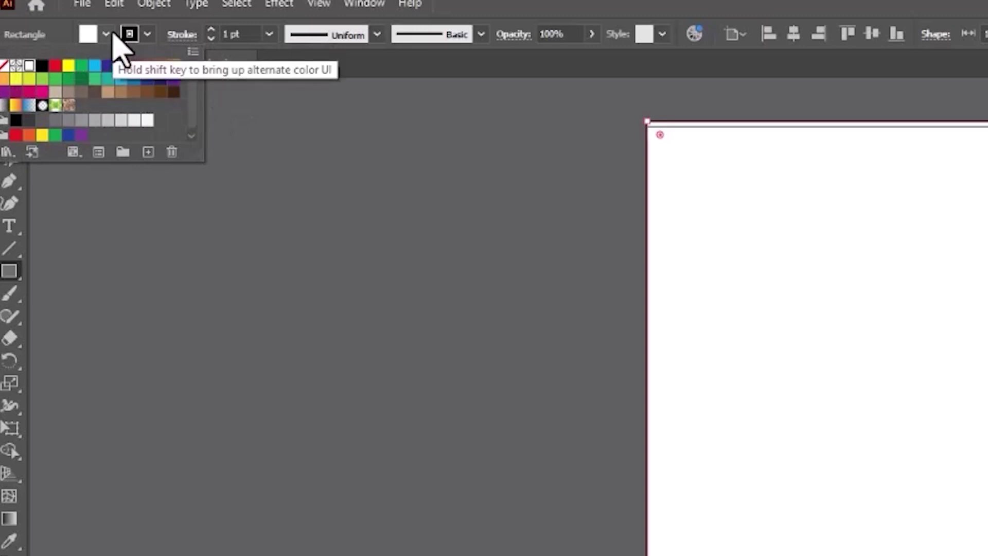
left_click(146, 34)
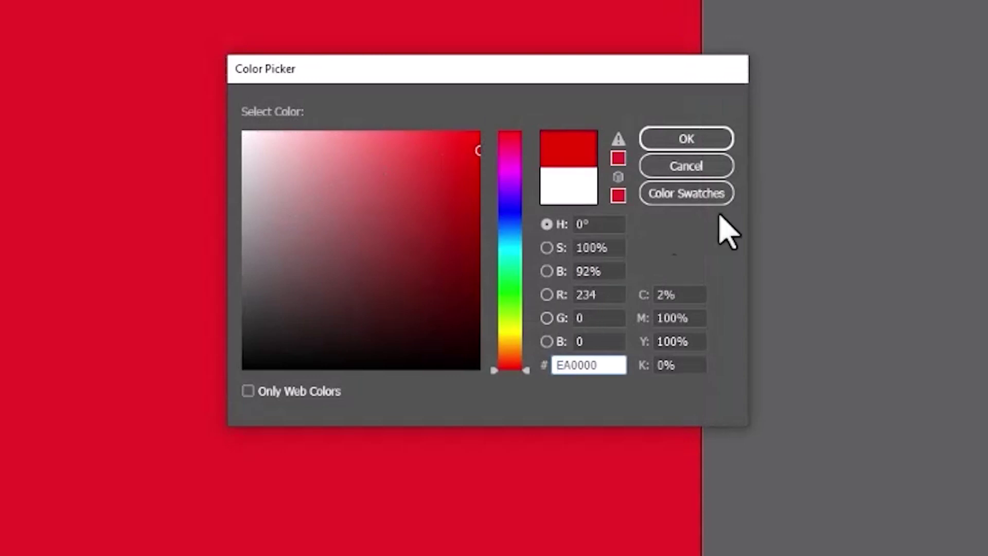
left_click(701, 166)
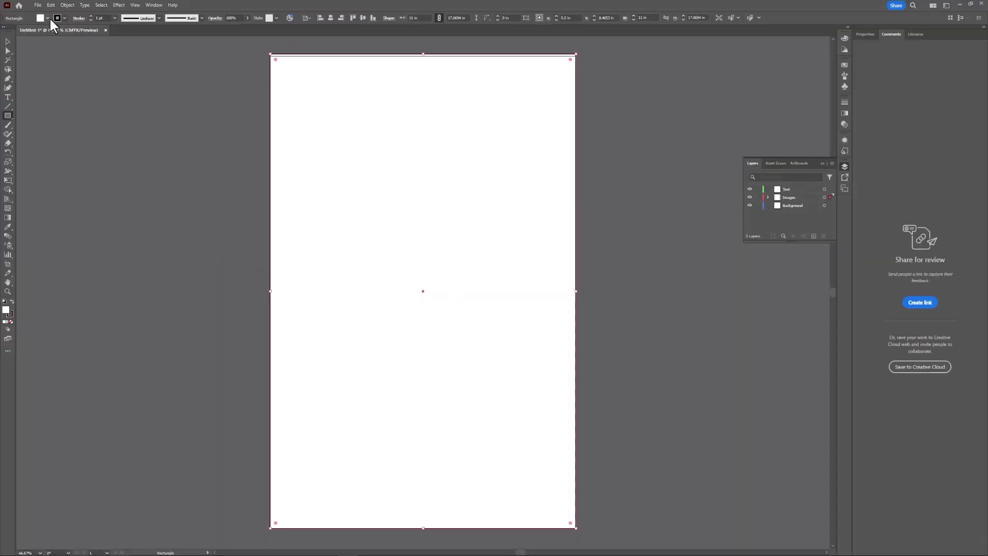
left_click(48, 18)
left_click(54, 32)
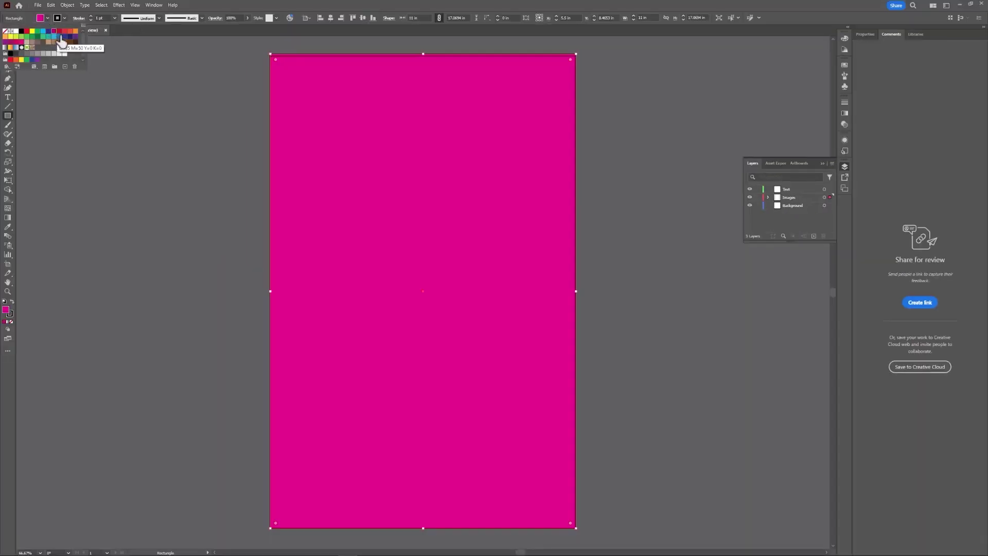
left_click(47, 17)
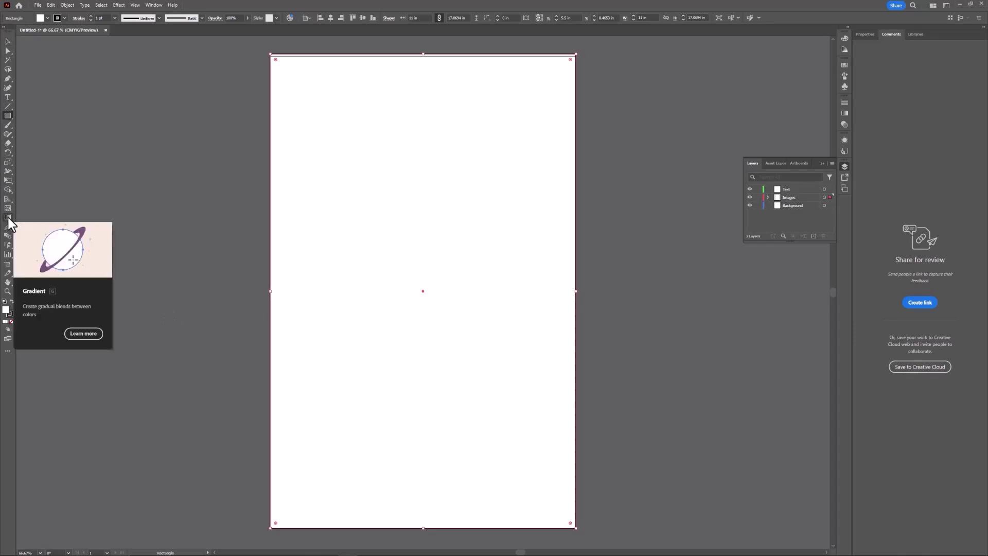
Give the rectangle a white-to-black gradient fill, settling on the Linear type.
left_click(9, 218)
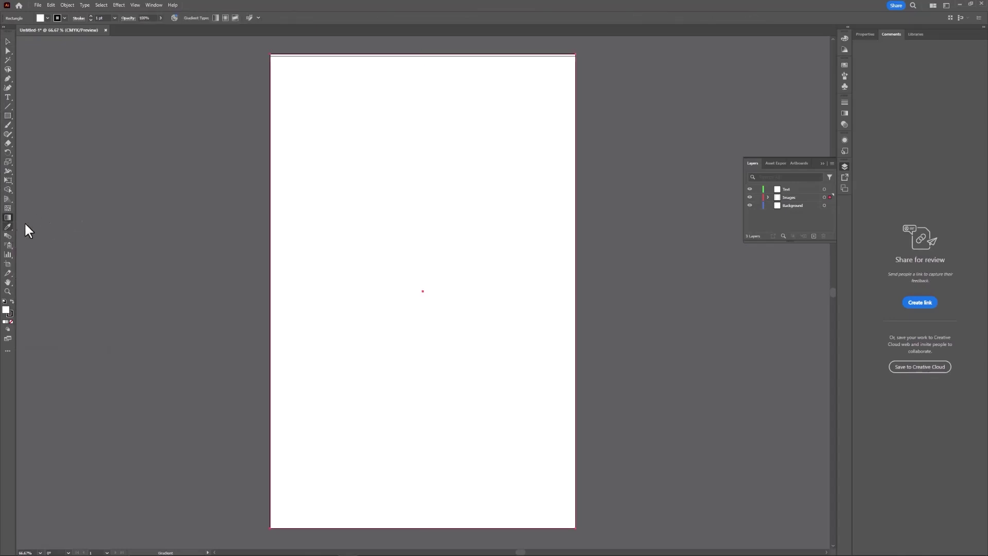
left_click(423, 230)
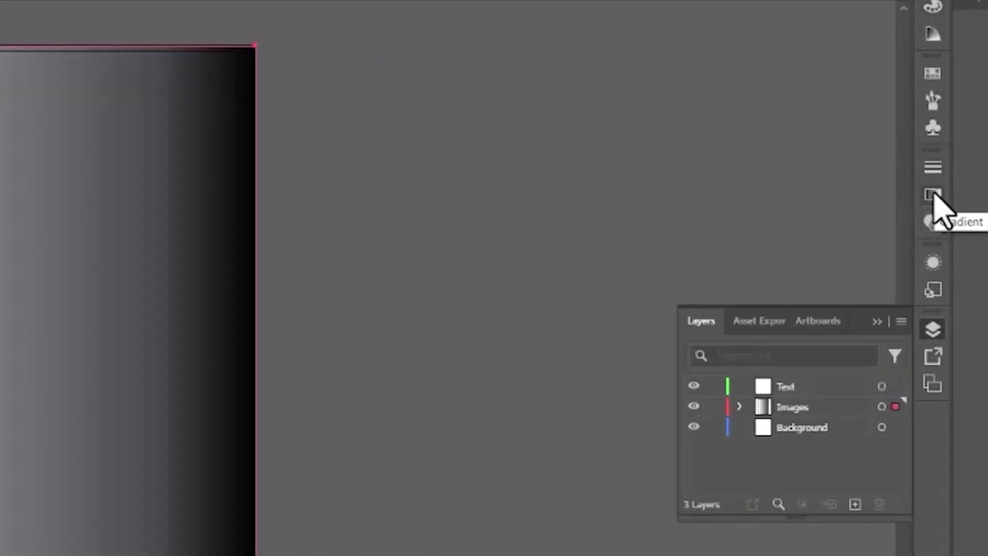
left_click(933, 195)
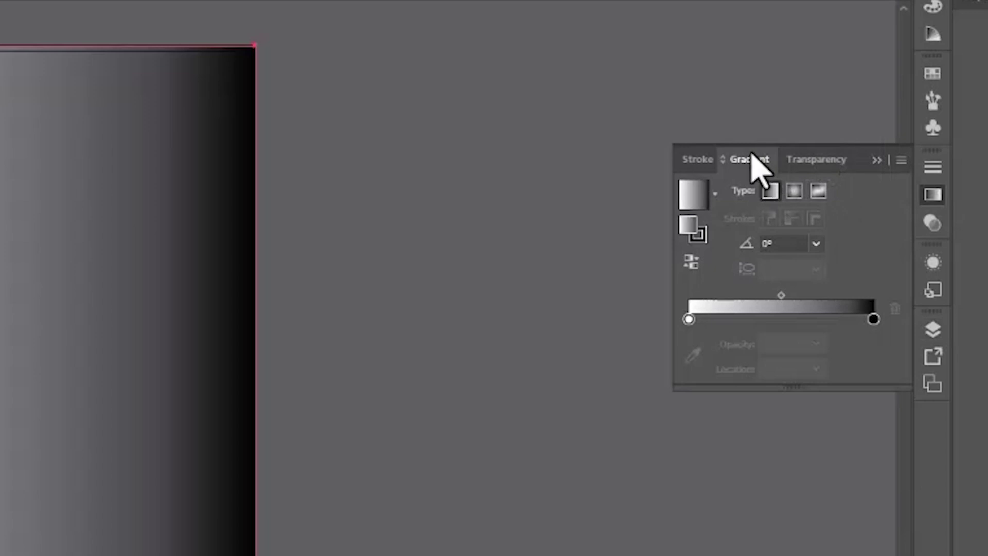
left_click(794, 191)
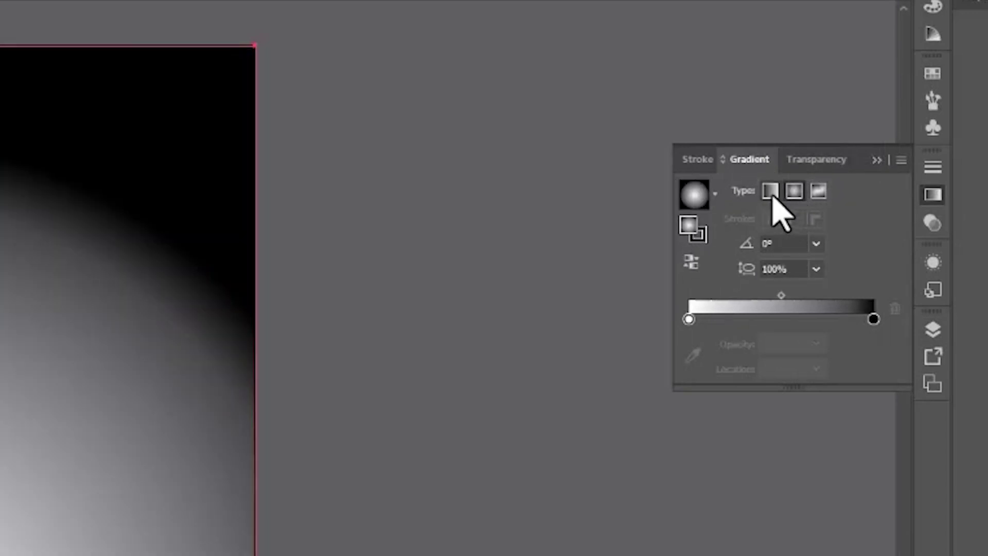
left_click(770, 192)
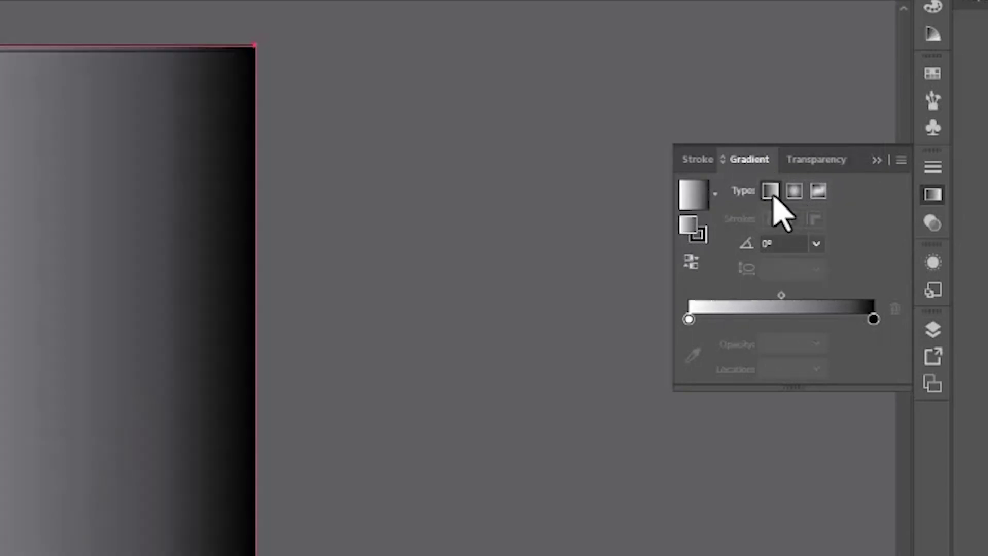
left_click(823, 198)
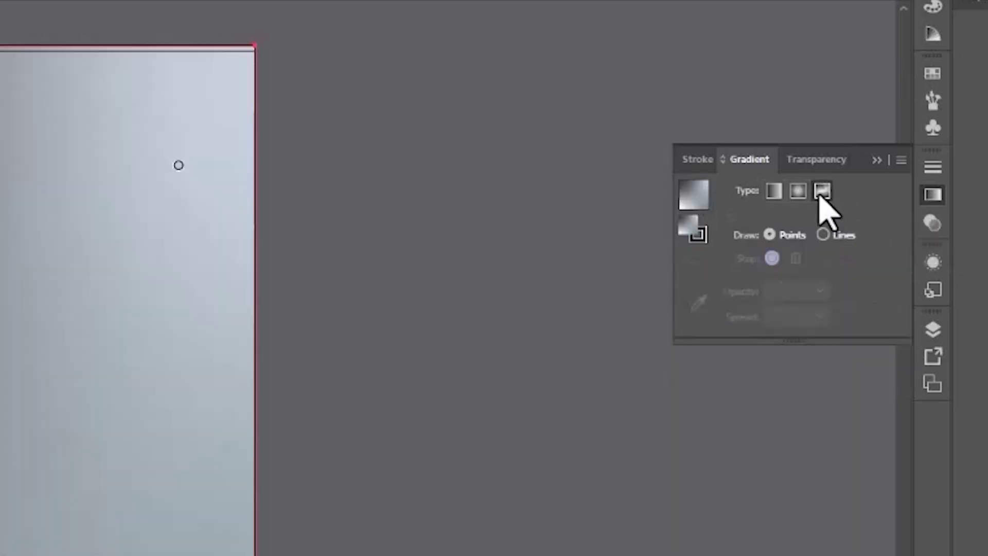
left_click(770, 191)
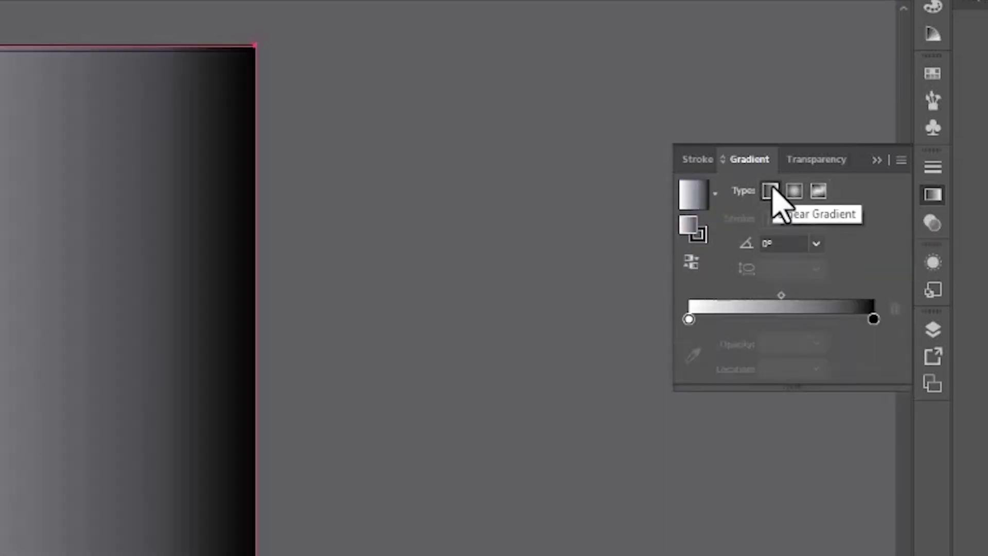
Set the gradient angle to 90° and move the white stop to 0% location.
left_click(784, 240)
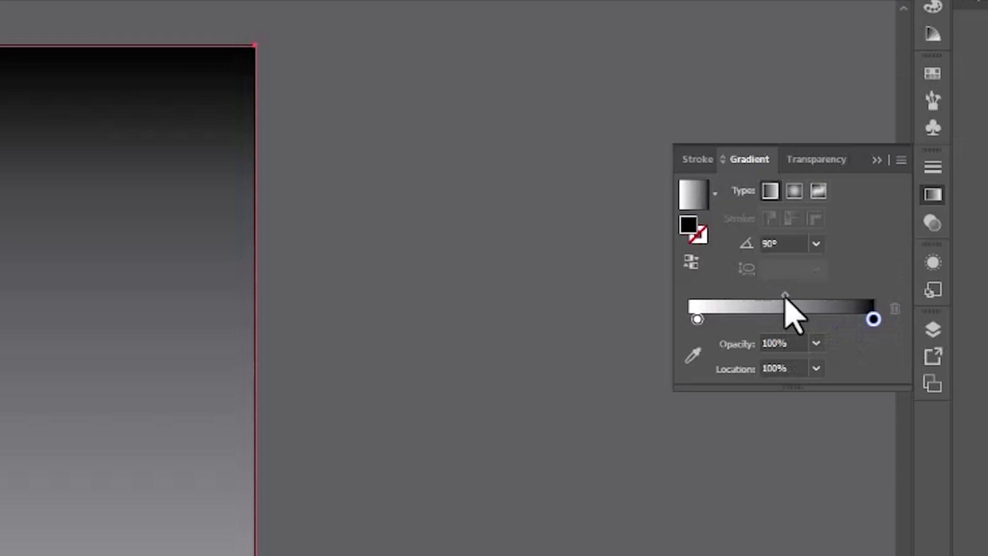
mouse_move(786, 298)
left_mouse_down()
mouse_move(758, 295)
mouse_move(786, 298)
left_mouse_up()
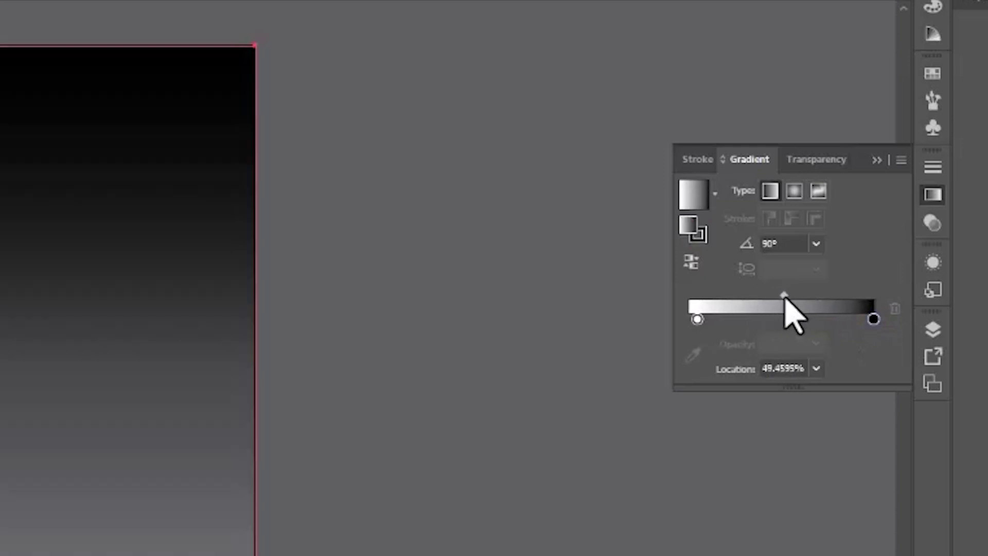
left_click_drag(697, 319, 689, 319)
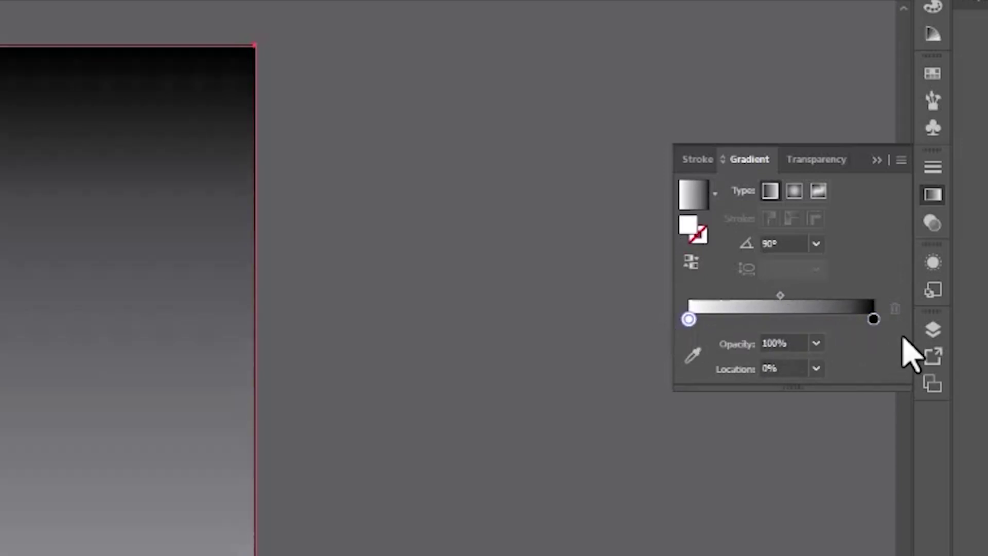
Recolour both gradient stops from the Swatches view: bright blue at top, dark navy at bottom.
double_click(874, 319)
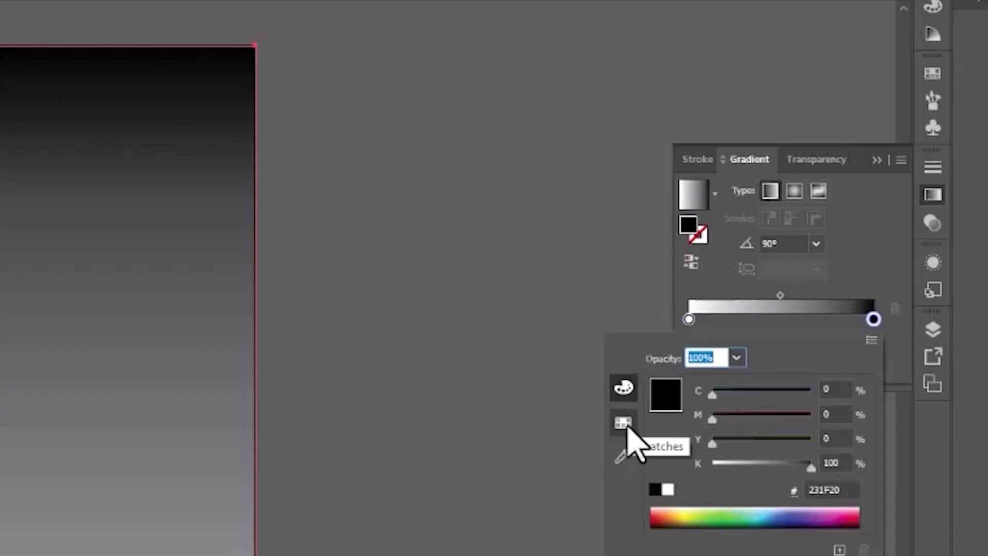
left_click(623, 423)
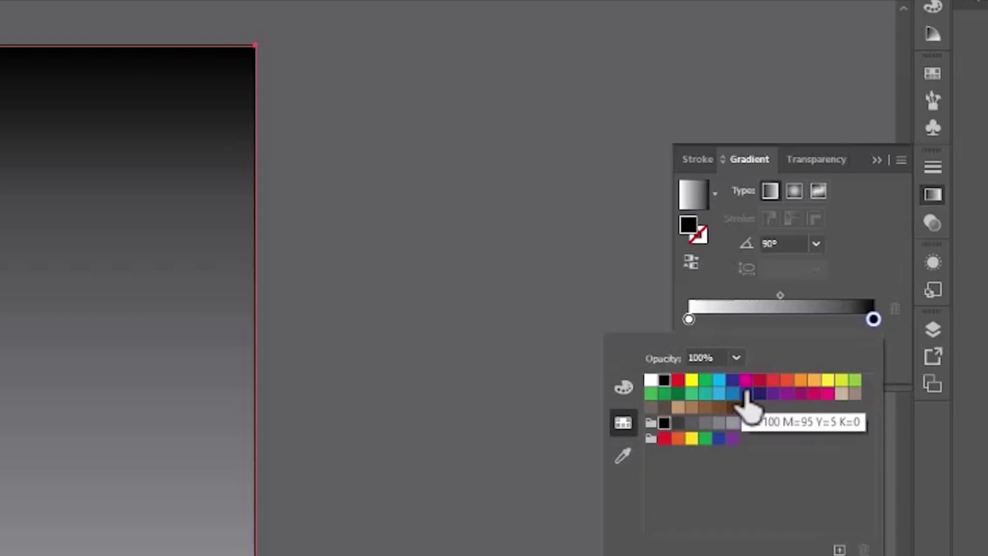
left_click(732, 380)
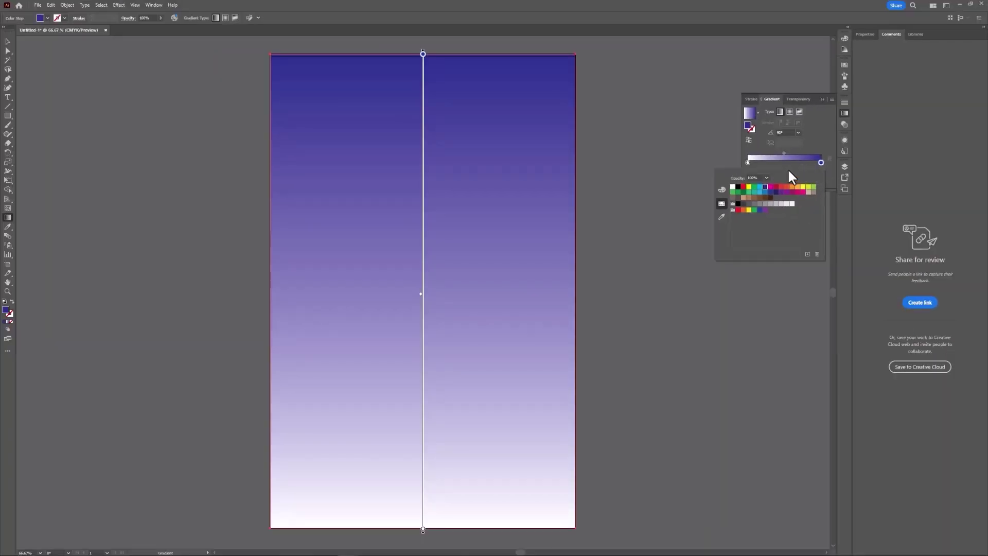
double_click(748, 162)
left_click(775, 192)
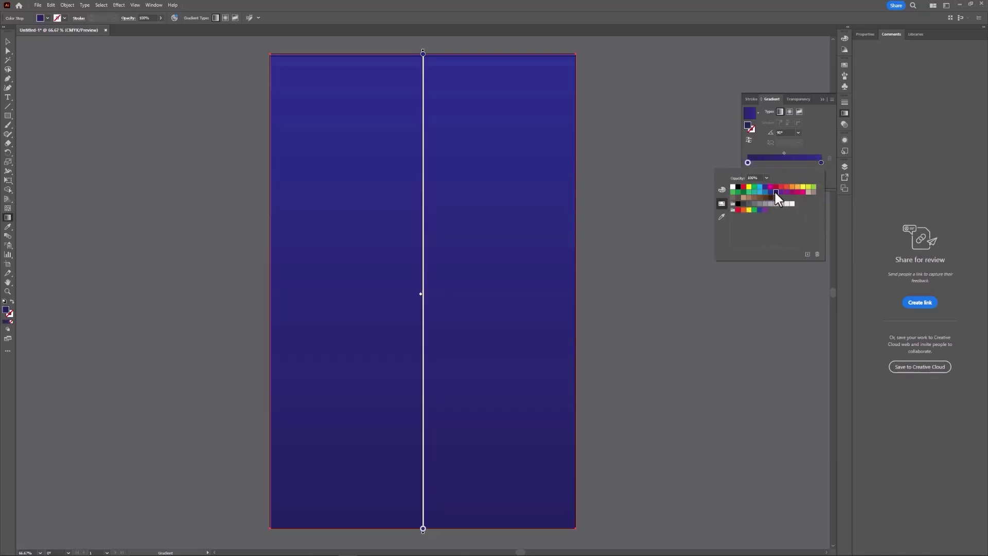
left_click(820, 162)
double_click(820, 162)
left_click(765, 193)
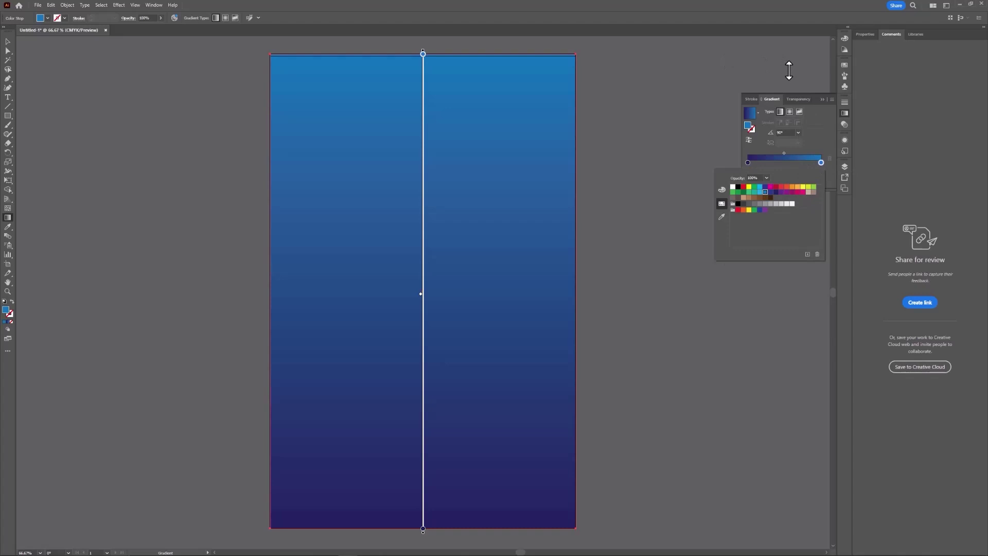
left_click(814, 99)
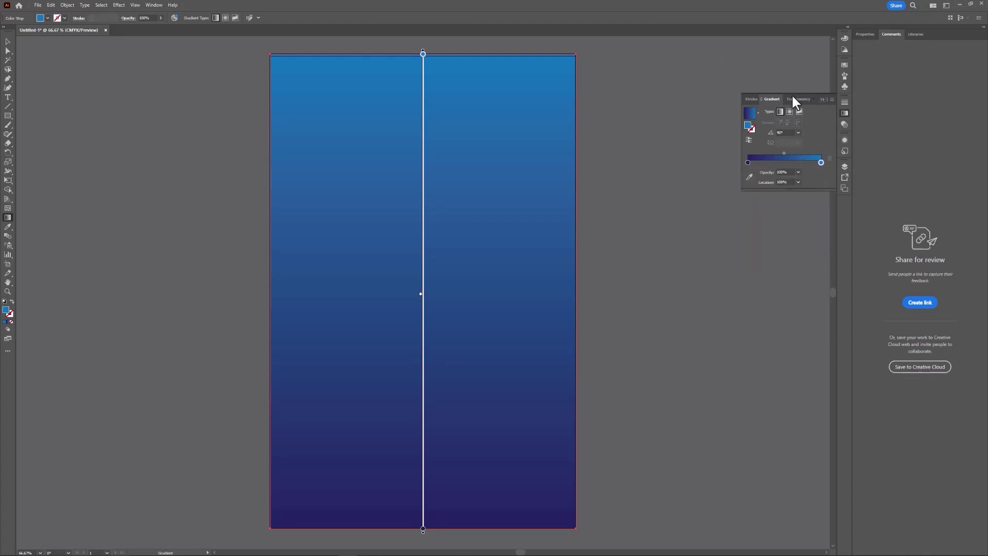
left_click(823, 99)
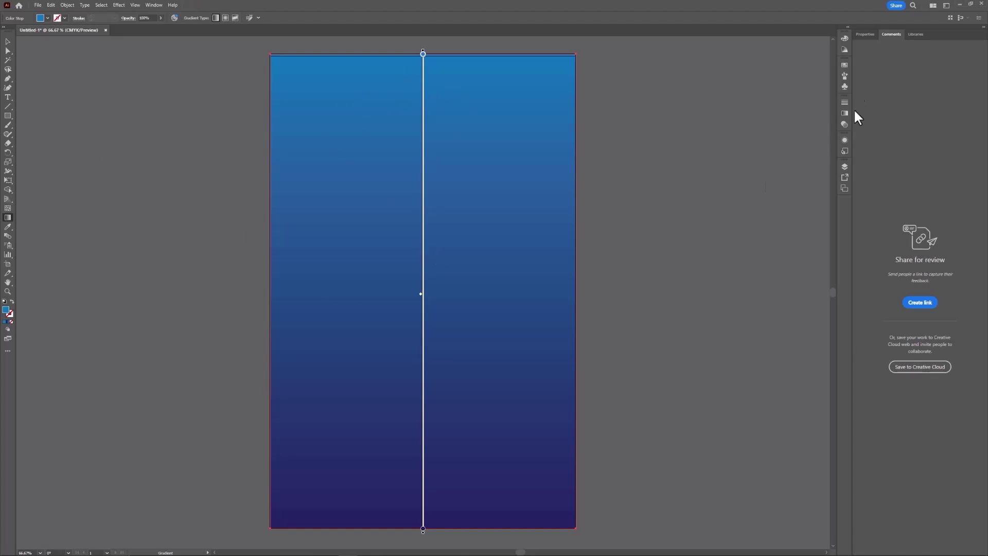
Move the rectangle from Images into Background, lock Background, and select the Text layer.
left_click(844, 166)
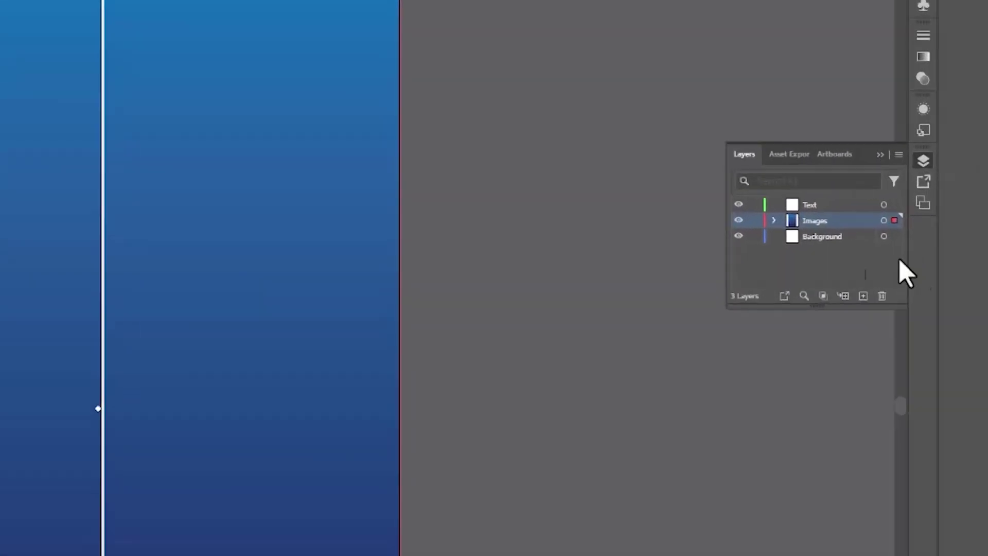
left_click(777, 232)
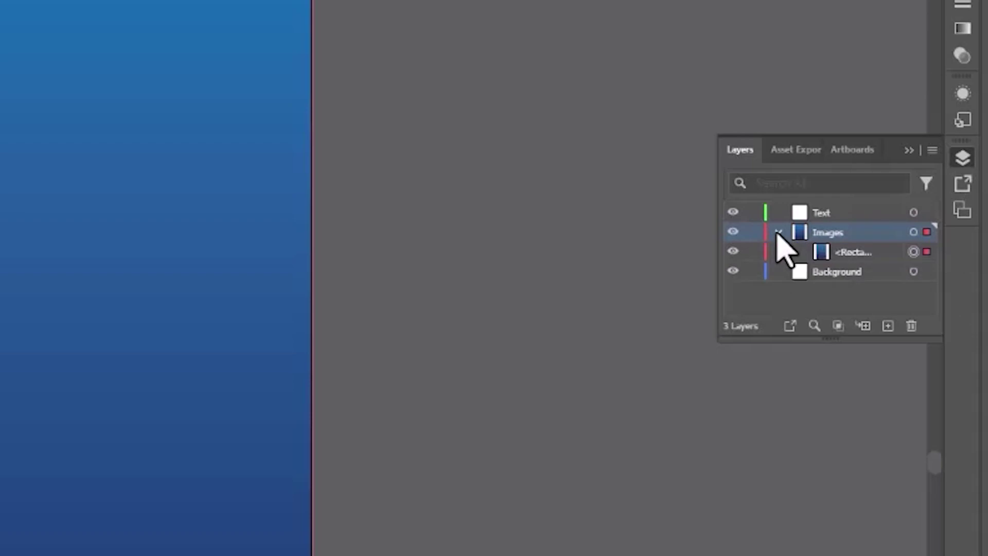
left_click(826, 257)
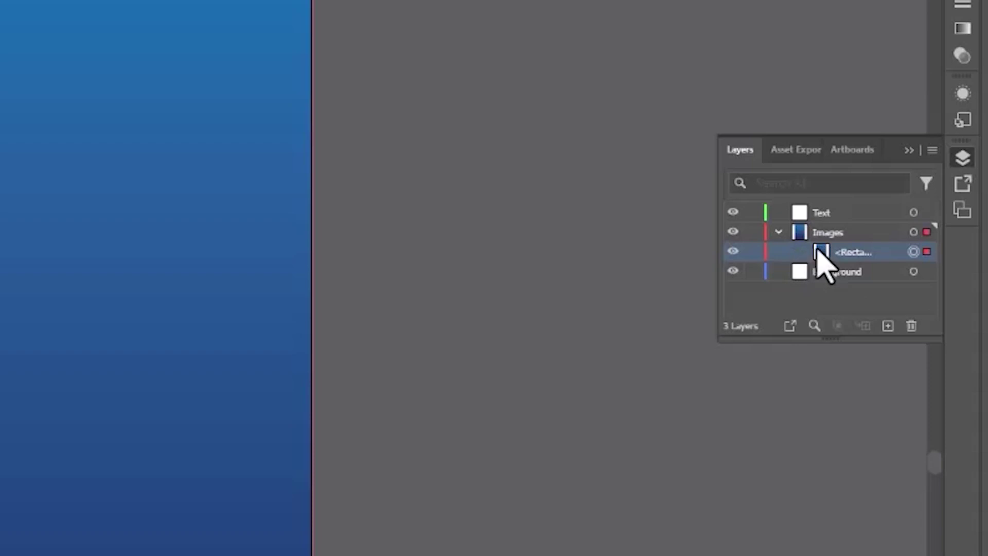
left_click_drag(822, 263, 854, 273)
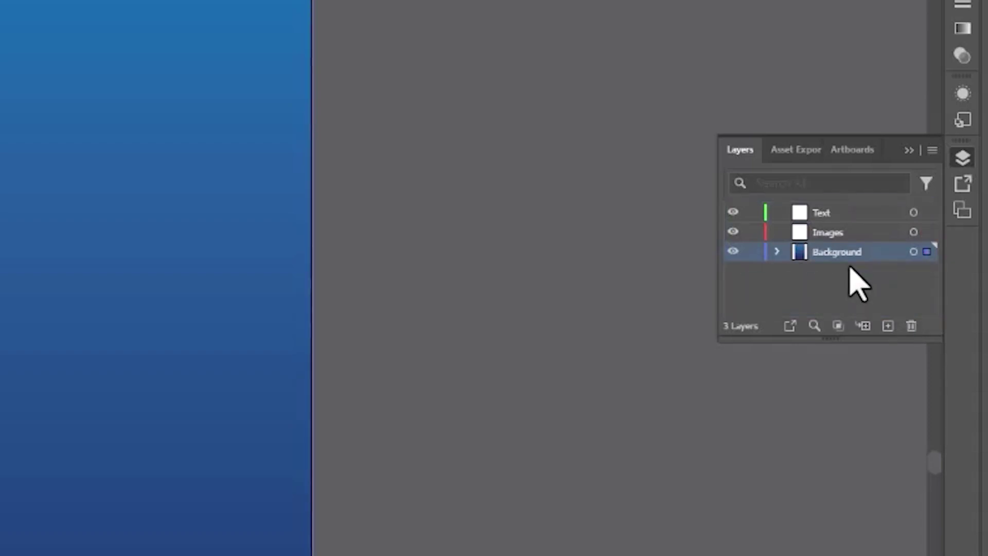
left_click(753, 254)
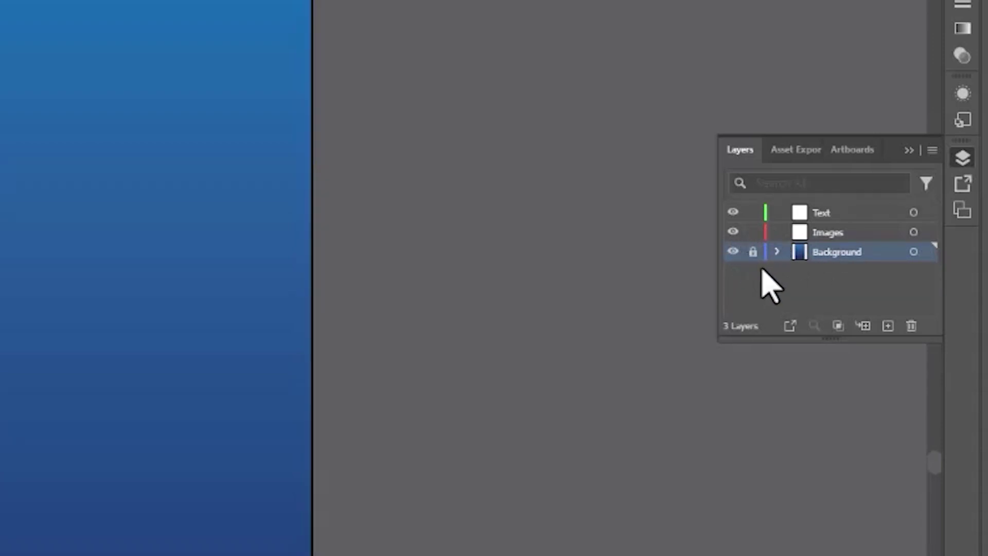
left_click(860, 212)
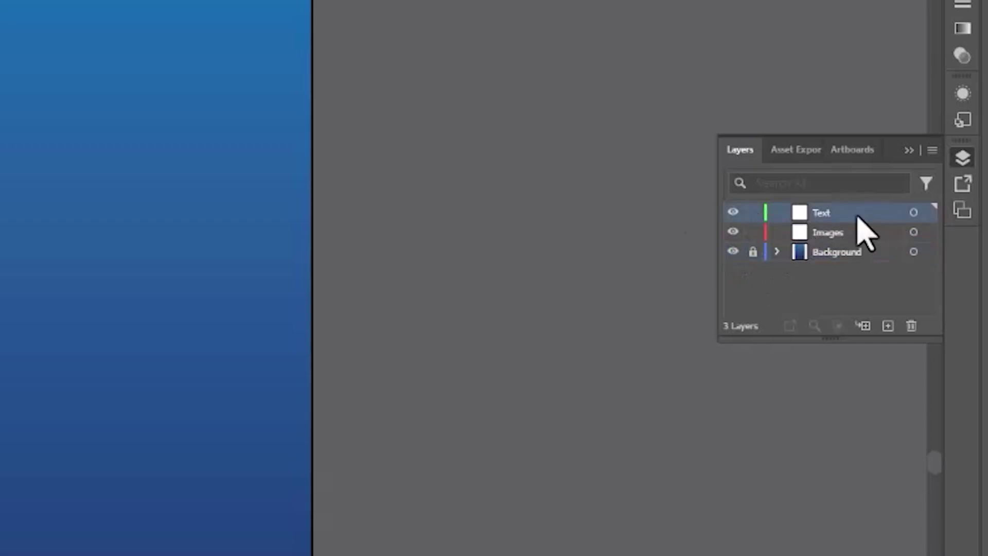
Type the heading 'Art Sheet' near the top of the artboard.
left_click(909, 150)
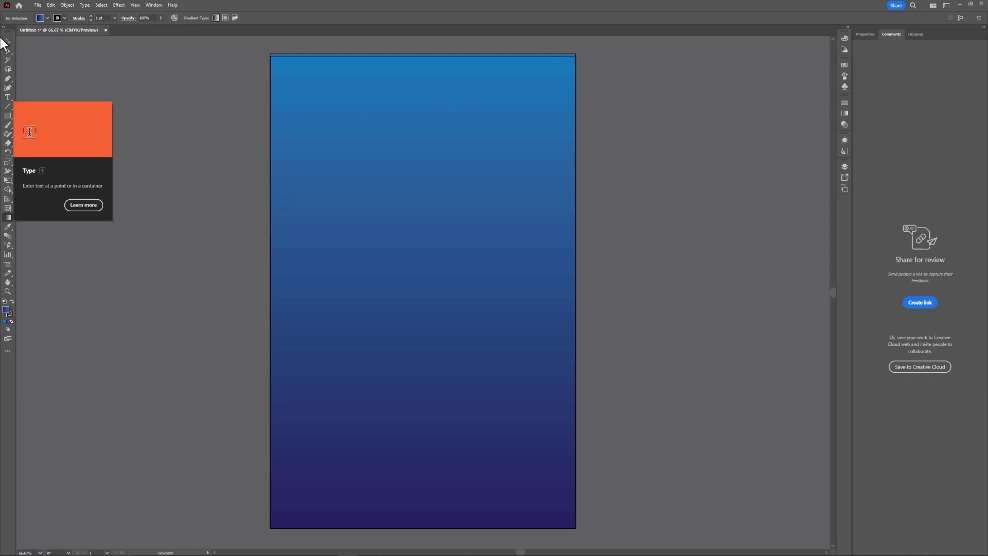
left_click(8, 96)
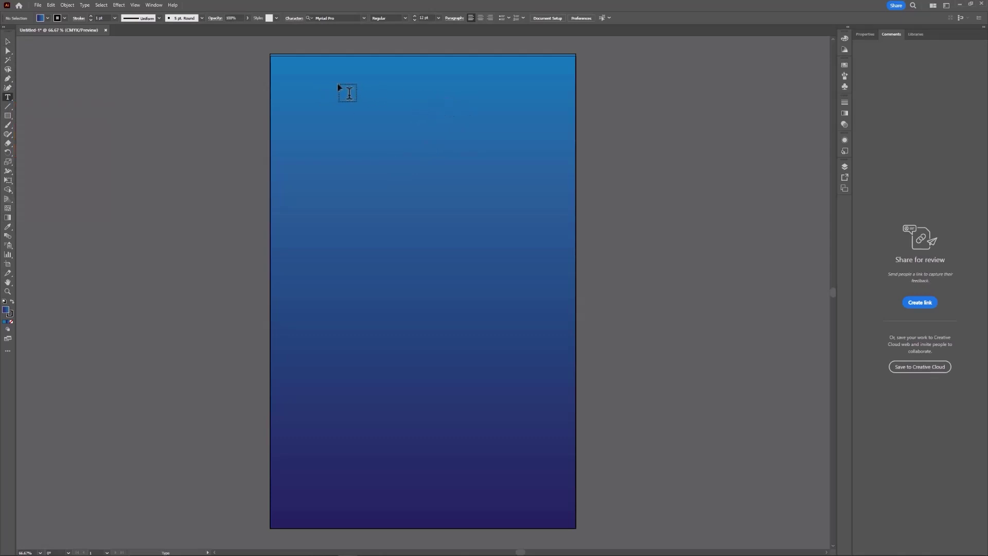
left_click(413, 101)
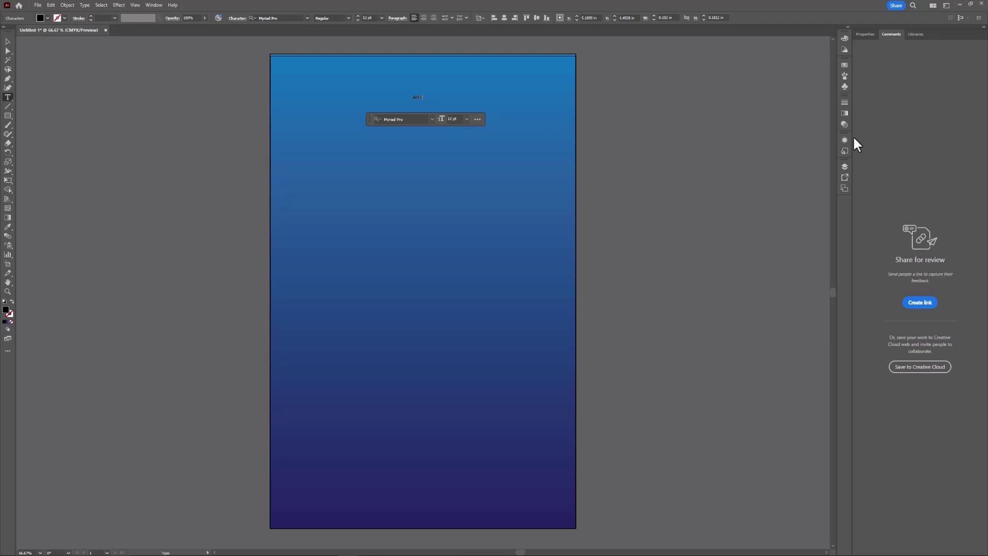
type("Art Sheet")
left_click(7, 42)
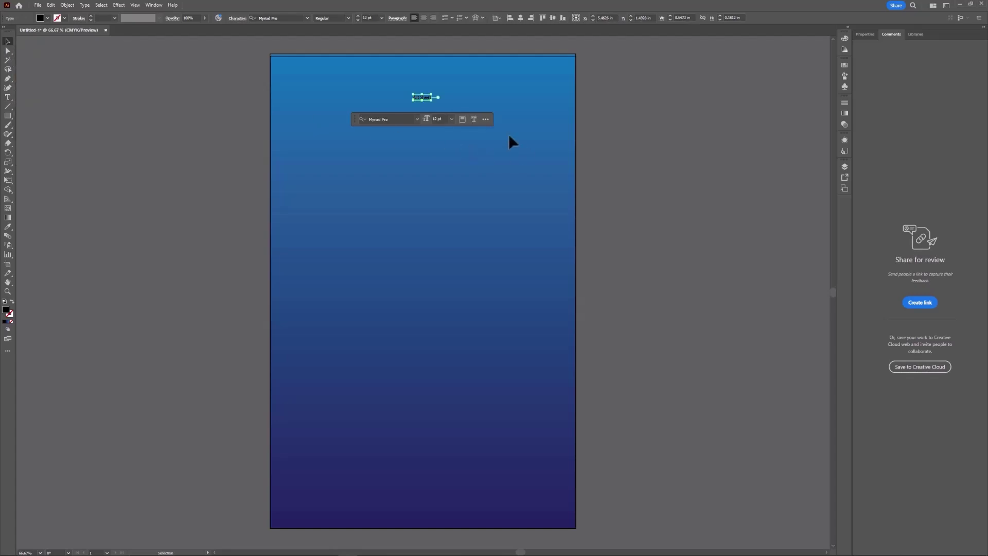
Scale the 'Art Sheet' text up proportionally from its centre into a large headline.
left_click_drag(412, 101, 351, 135)
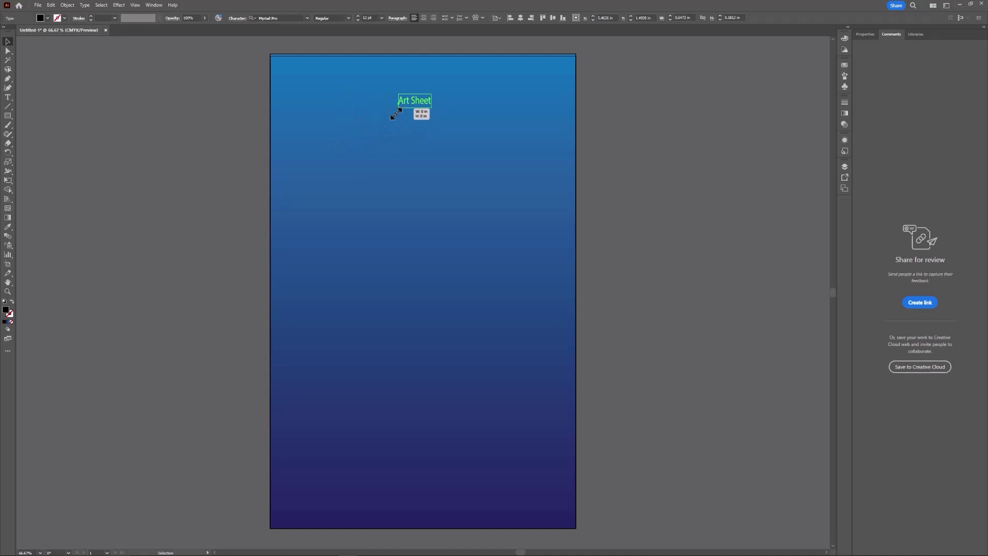
left_click_drag(395, 114, 368, 134)
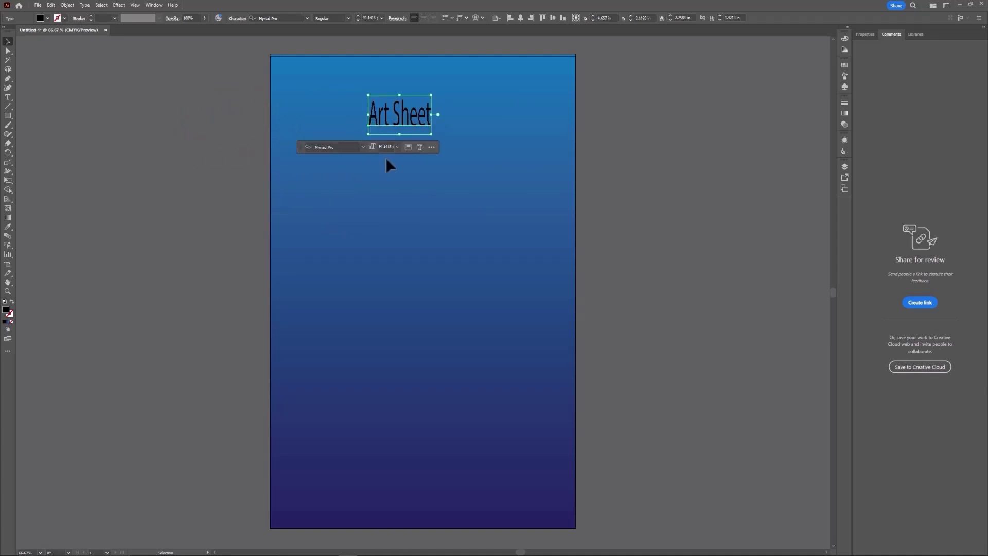
key("ctrl+z")
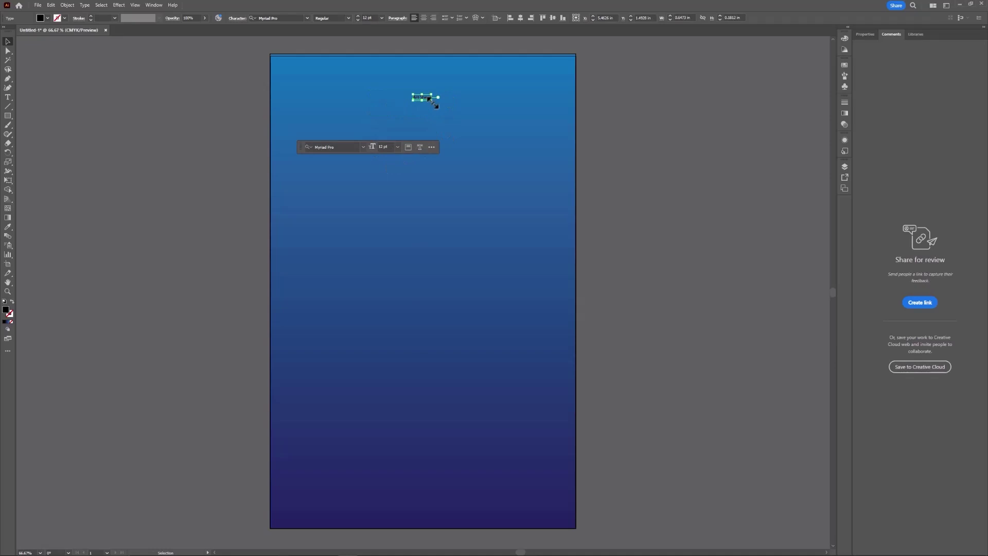
left_click_drag(430, 99, 506, 174)
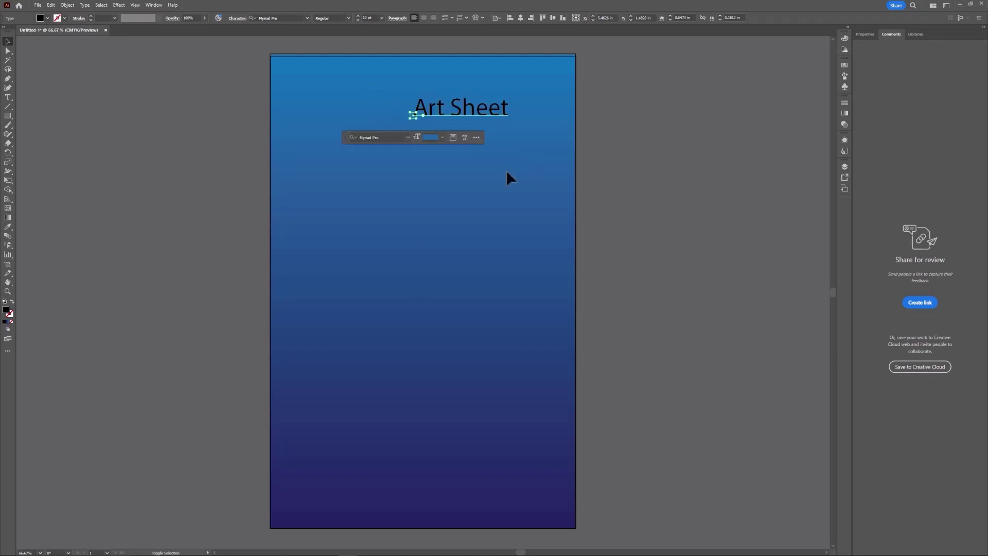
key("ctrl+z")
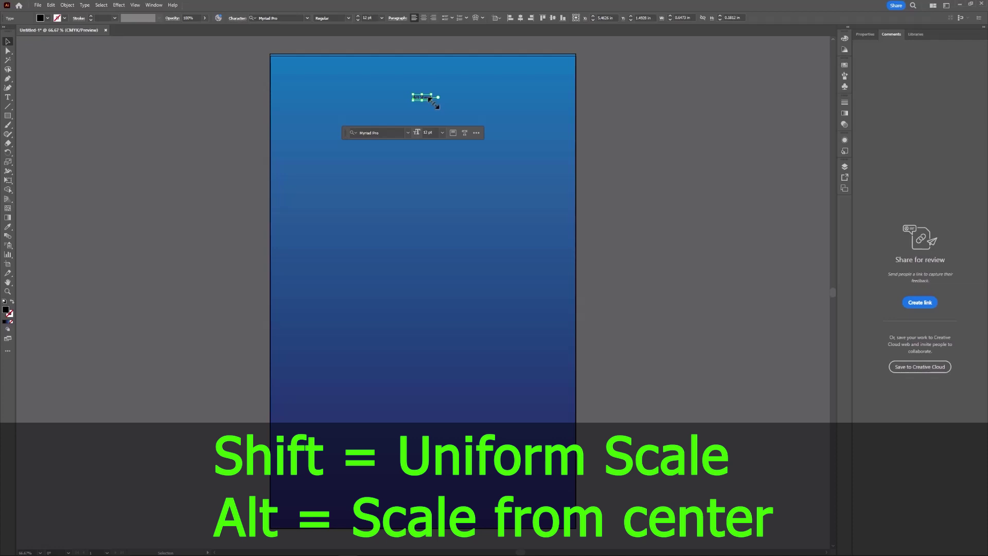
left_click_drag(433, 103, 496, 136)
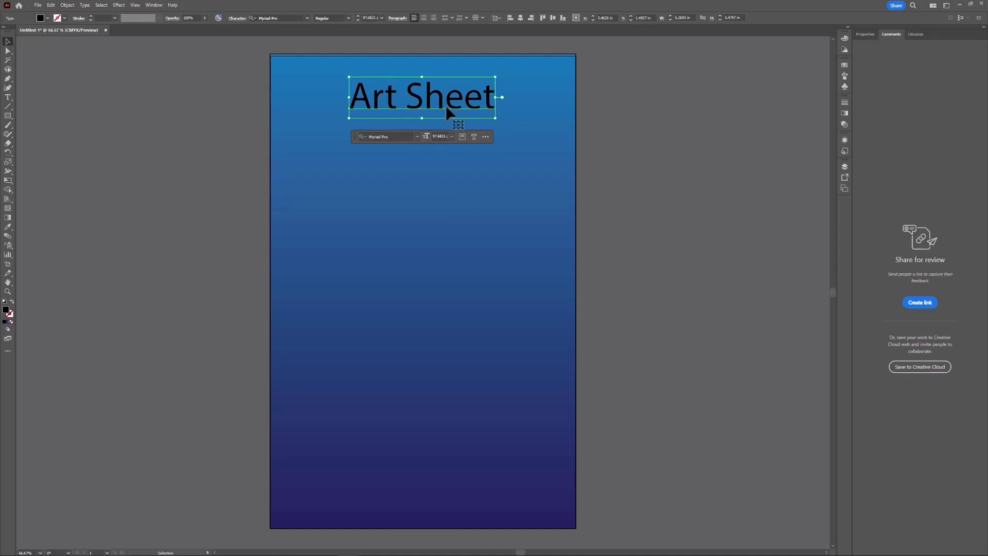
Make the Art Sheet title white with a 5 pt green outline.
left_click(46, 18)
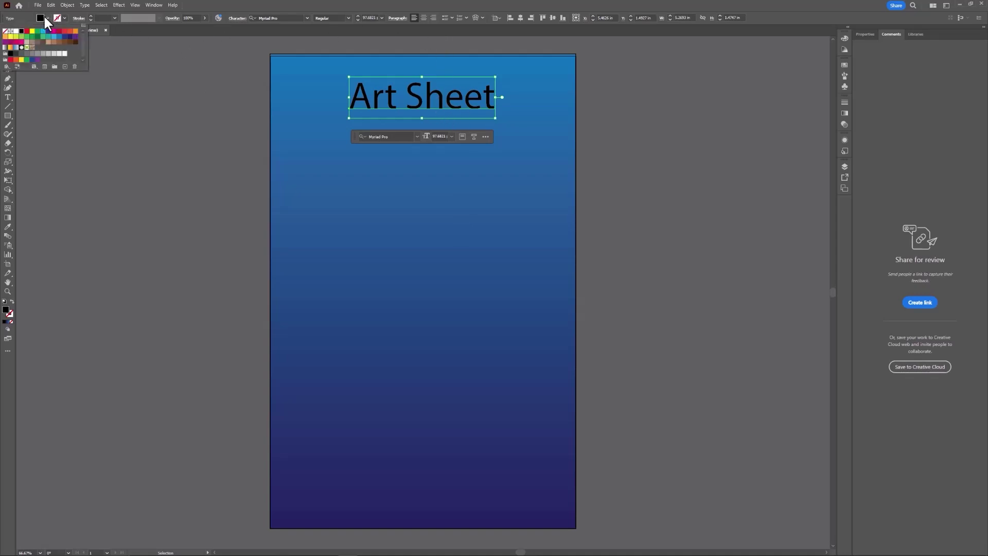
left_click(16, 30)
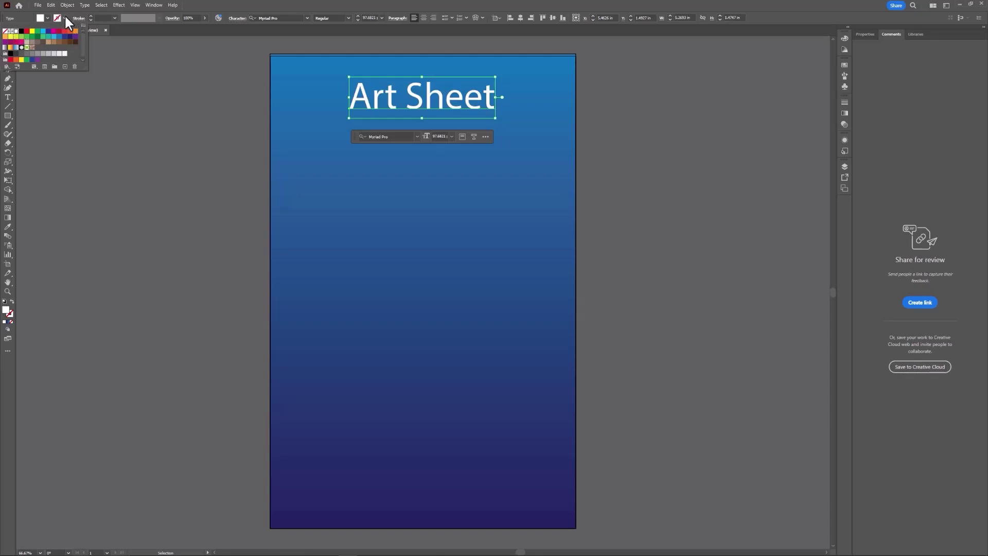
left_click(65, 18)
left_click(65, 18)
left_click(73, 43)
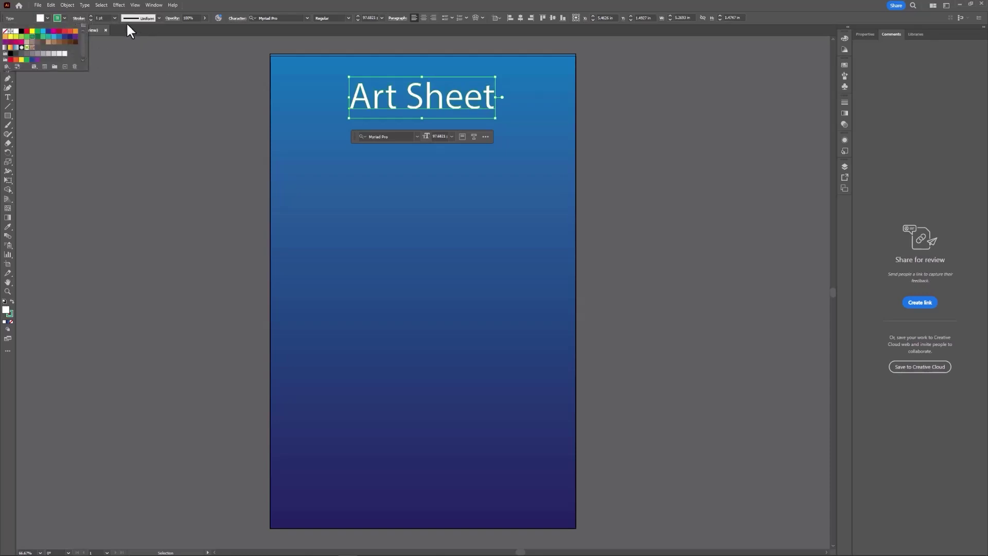
left_click(116, 18)
left_click(115, 18)
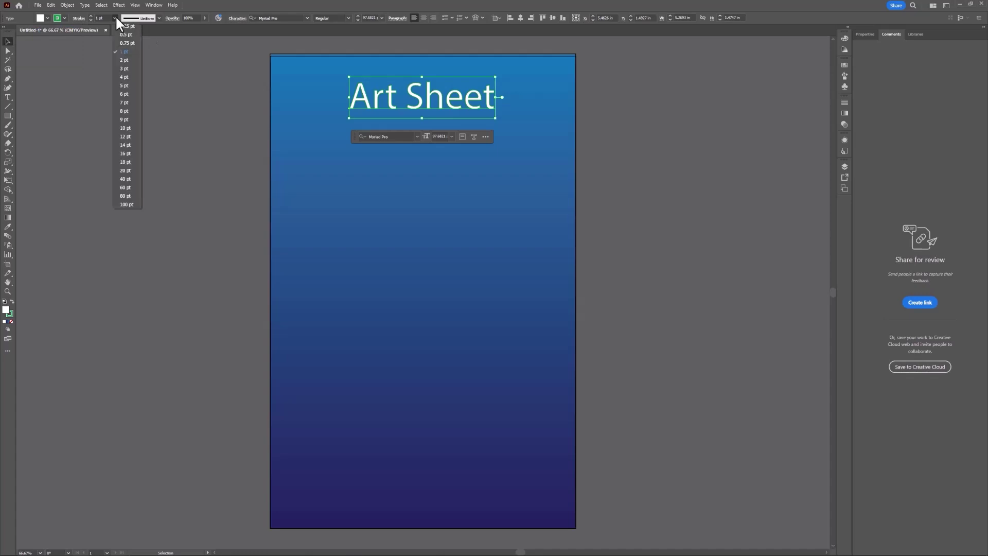
left_click(123, 85)
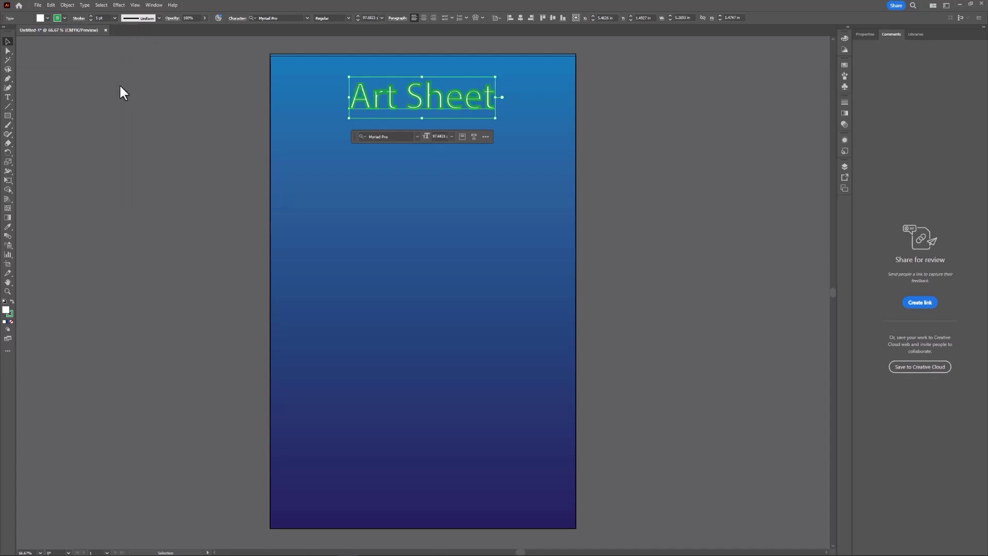
left_click(115, 18)
left_click(115, 19)
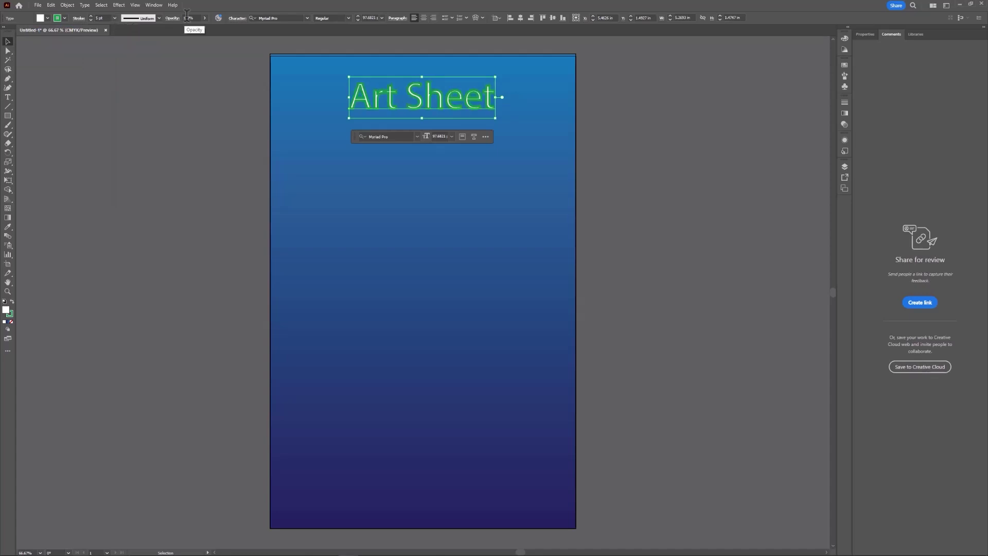
Set the title in Acumin Variable Concept, thin its outline to 2 pt, then remove it.
left_click(307, 18)
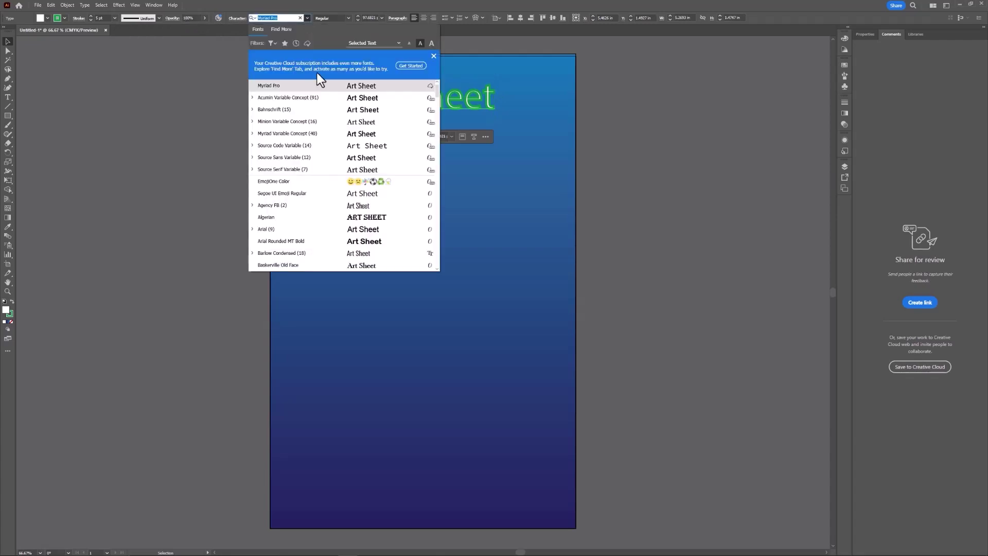
left_click(320, 100)
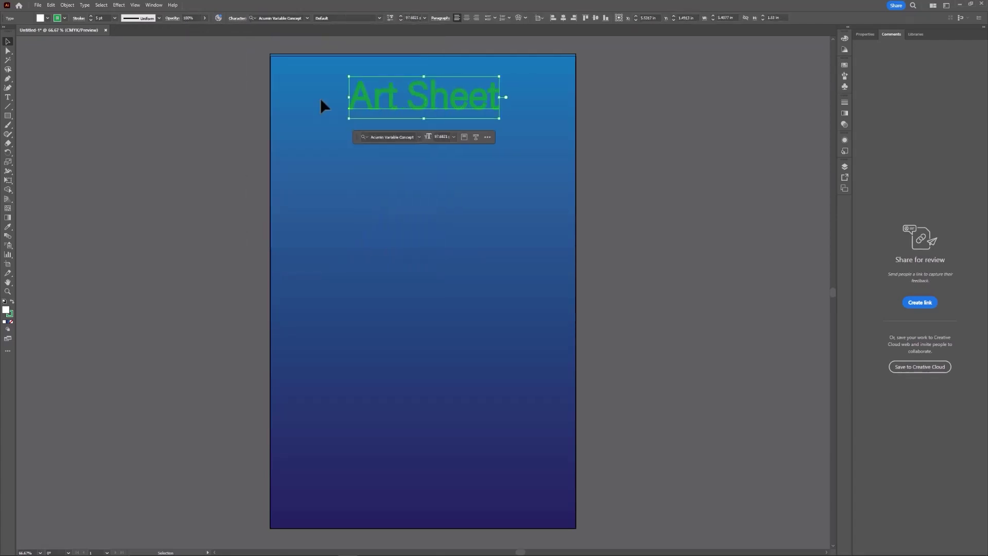
left_click(114, 19)
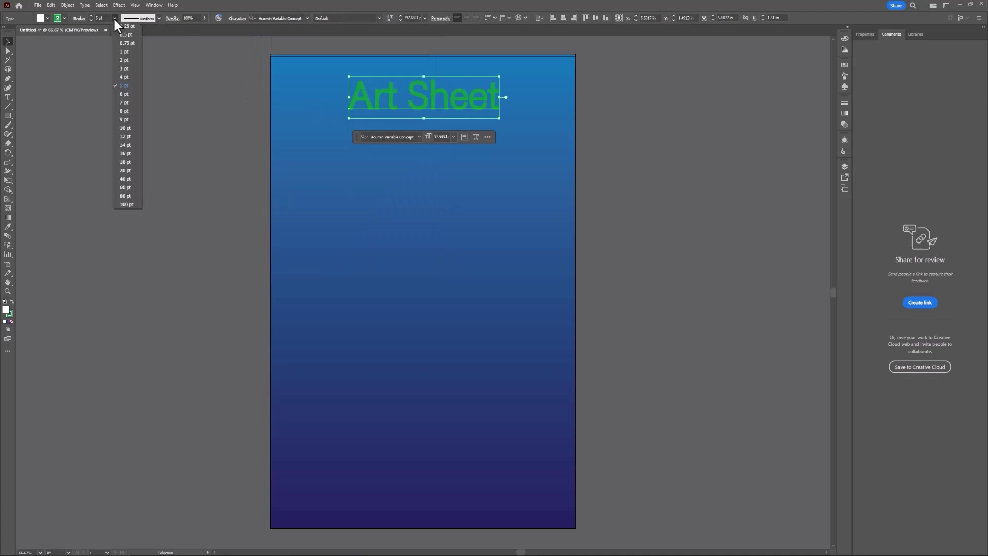
left_click(137, 59)
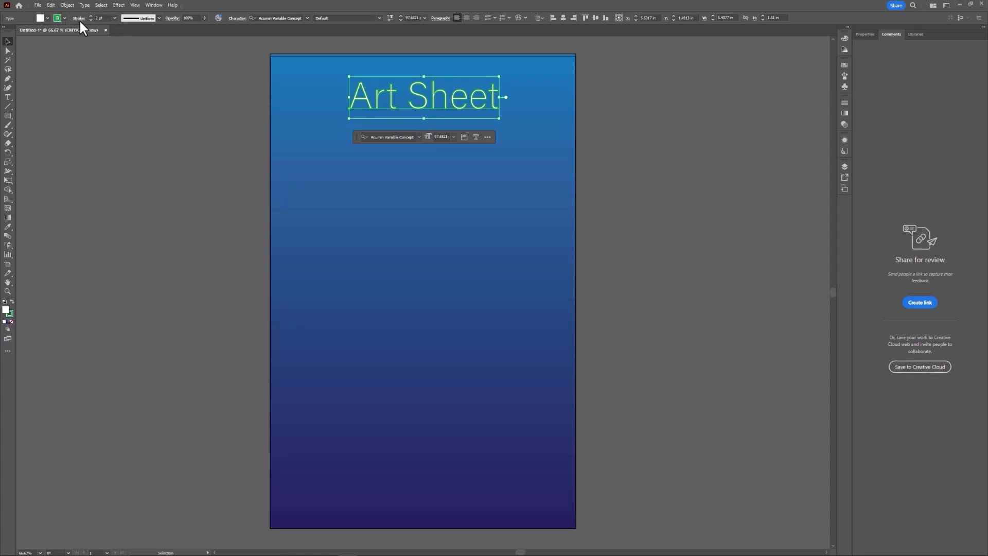
left_click(64, 18)
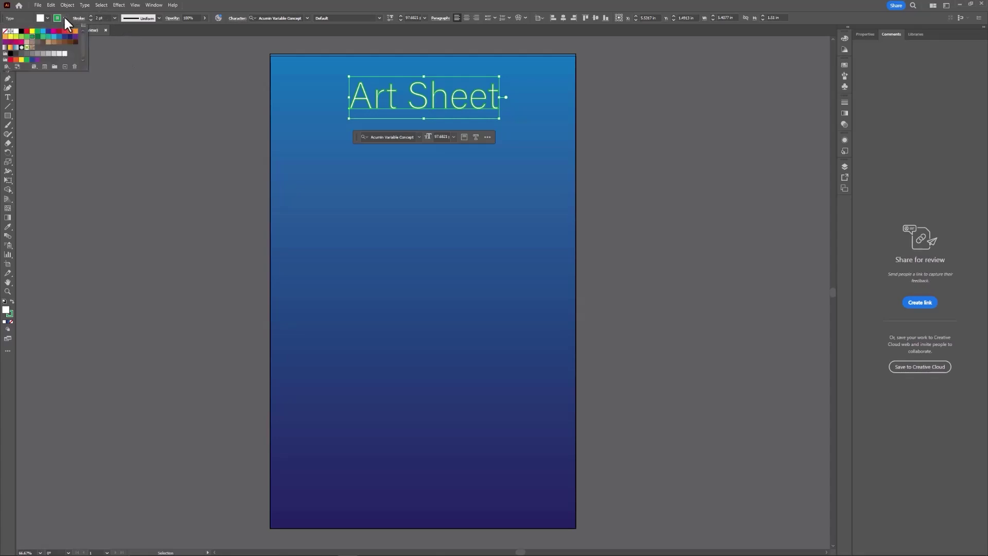
left_click(6, 34)
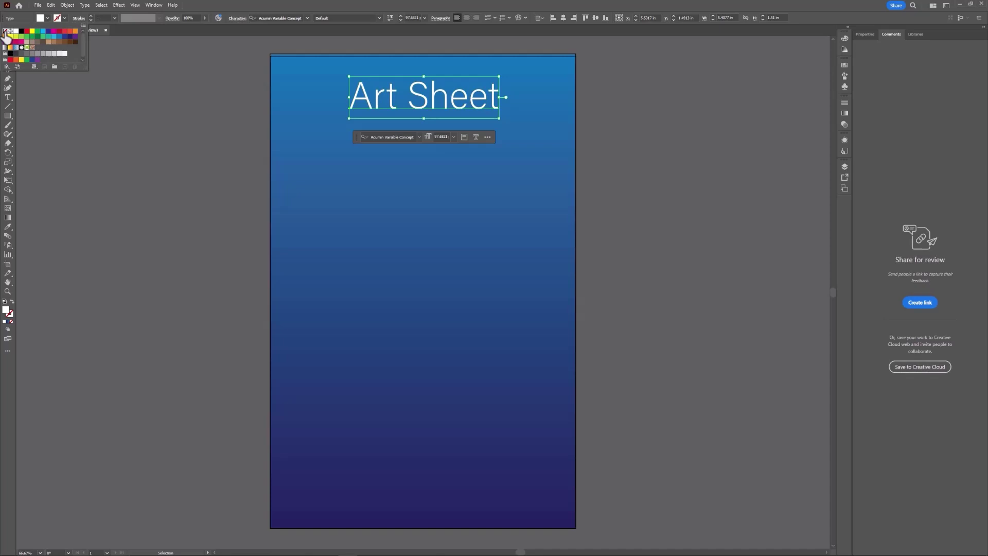
left_click(502, 147)
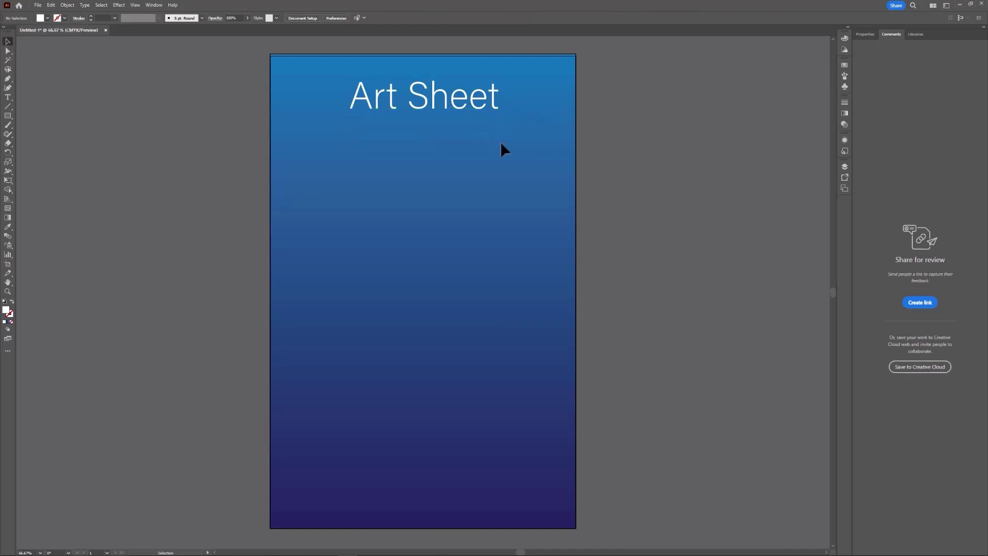
Scale the title down, lower it slightly, and centre it horizontally at X 5.5 in.
left_click(448, 103)
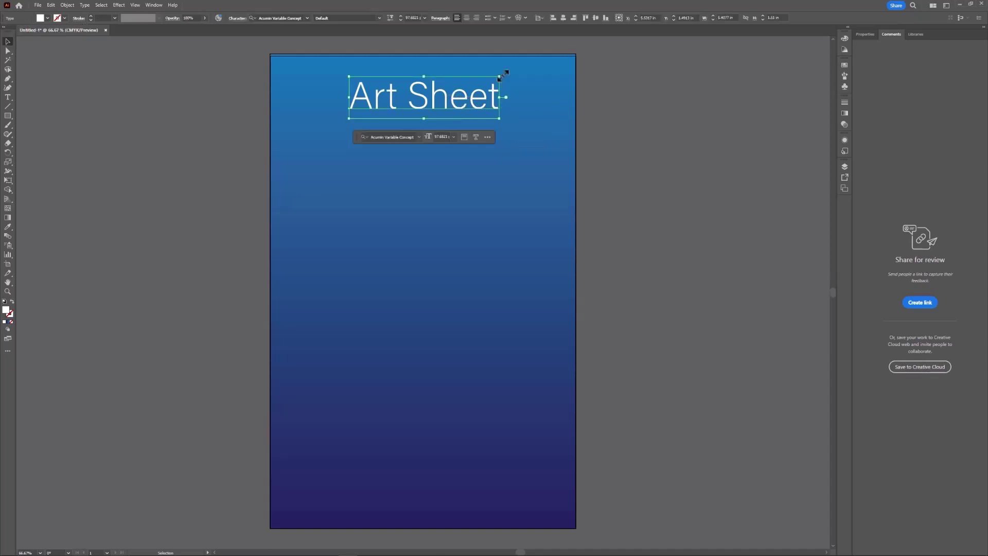
mouse_move(501, 76)
left_mouse_down()
mouse_move(484, 90)
mouse_move(488, 82)
left_mouse_up()
left_click_drag(427, 97, 452, 116)
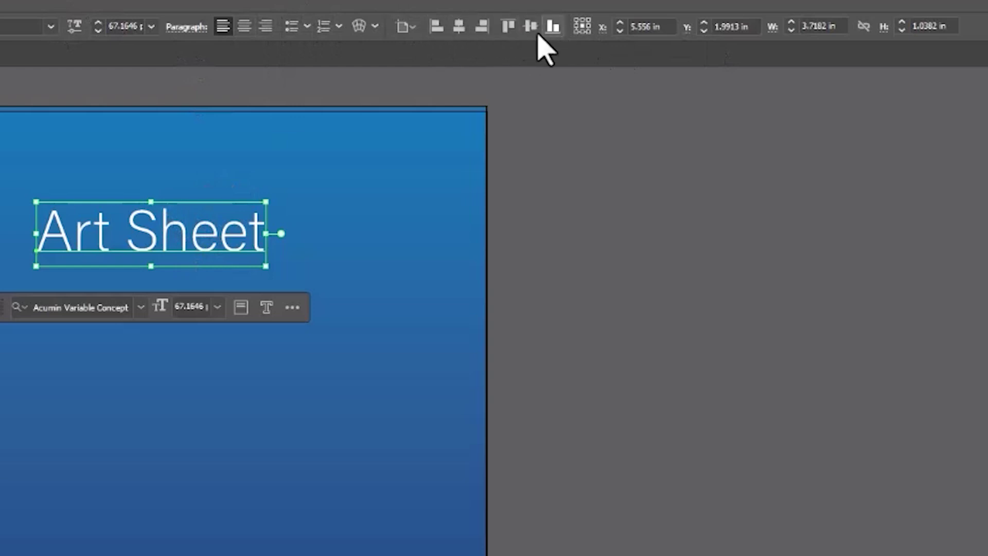
left_click(458, 28)
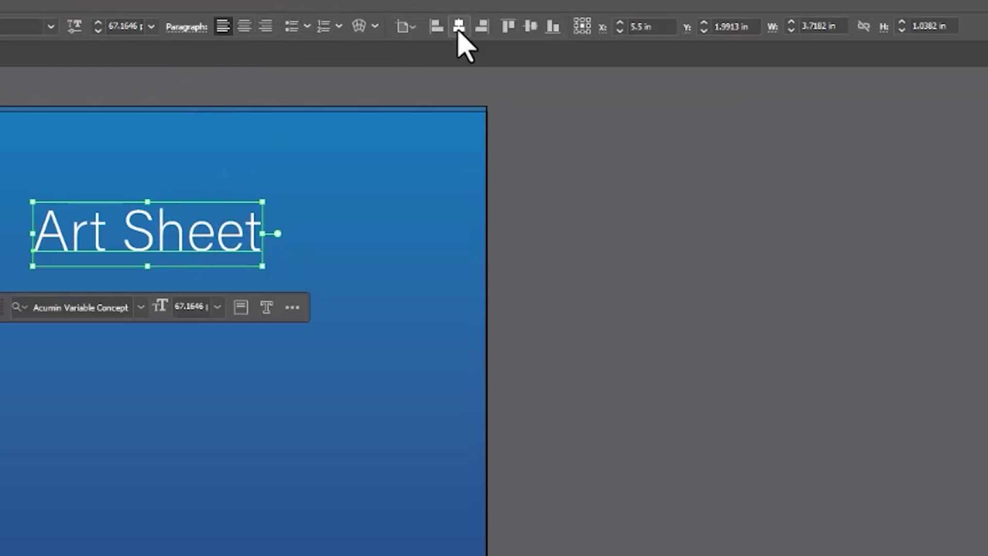
left_click(529, 28)
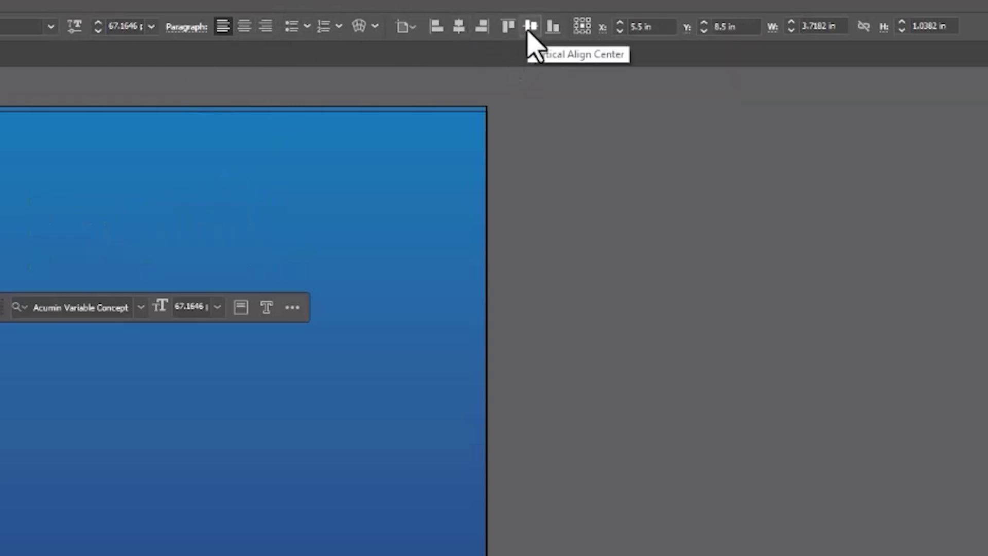
key("ctrl+z")
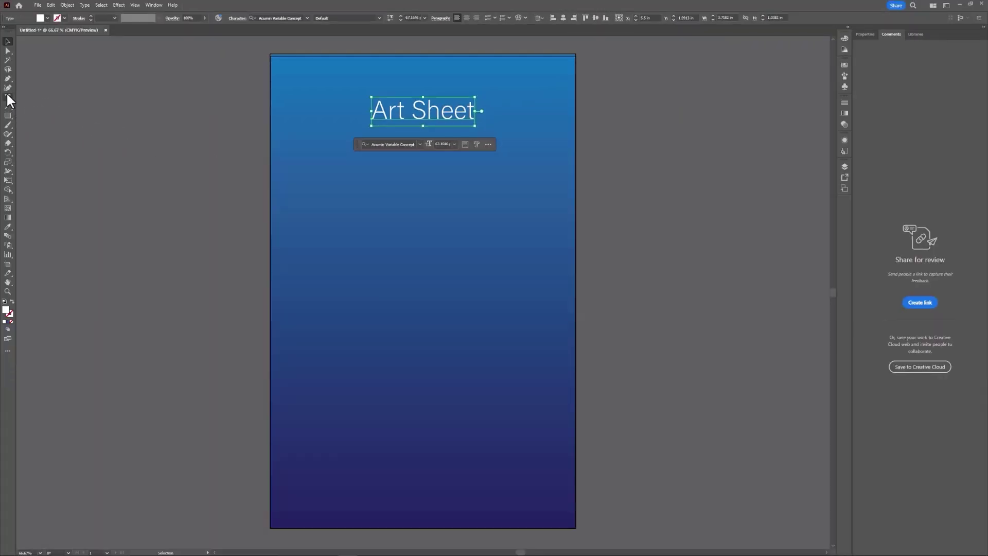
Draw a text box near the top-left and enter the school and course heading.
left_click(8, 96)
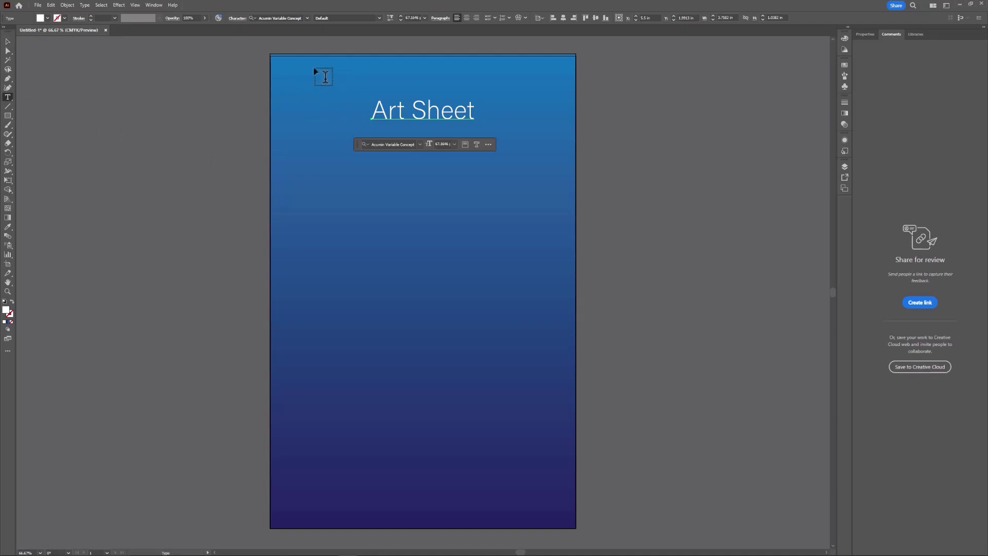
left_click_drag(284, 68, 369, 102)
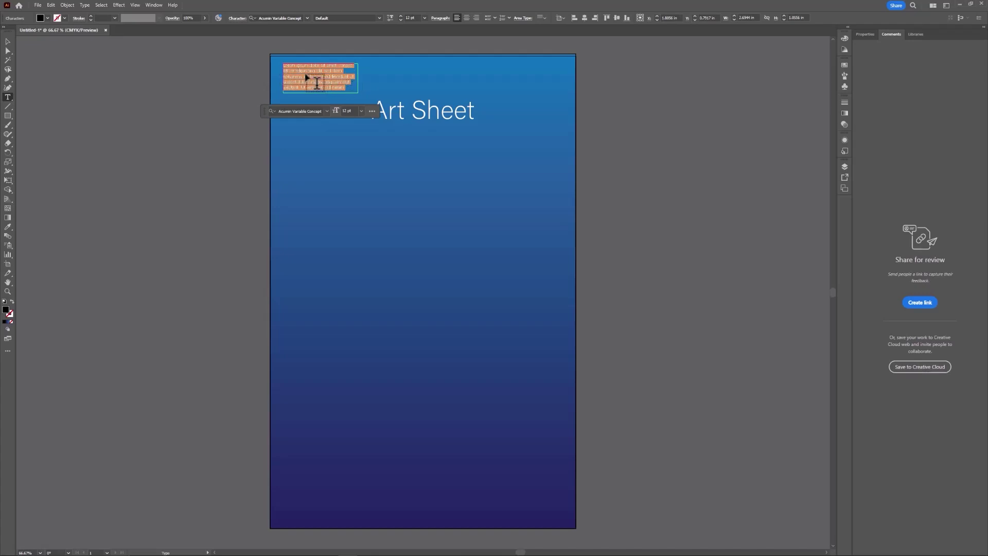
key("BackSpace")
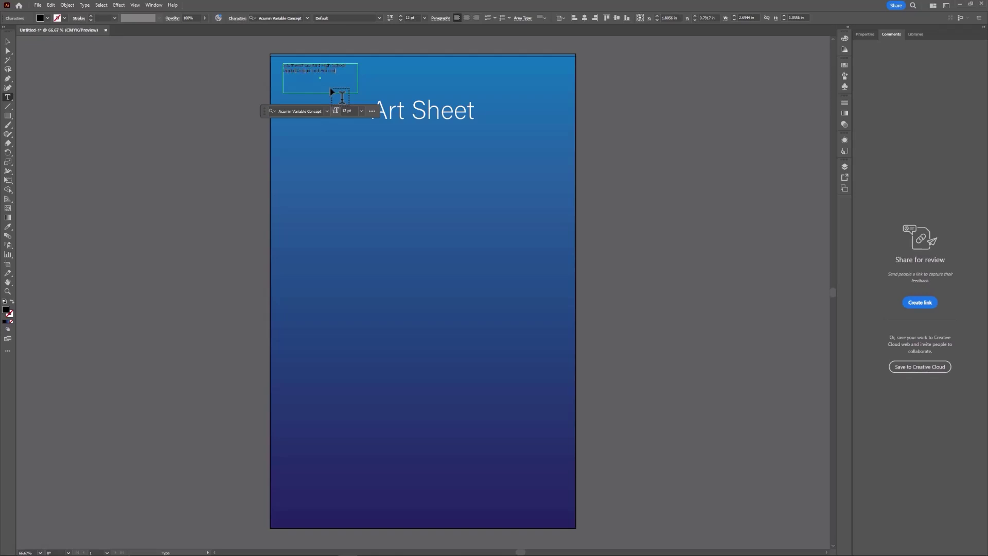
left_click(7, 42)
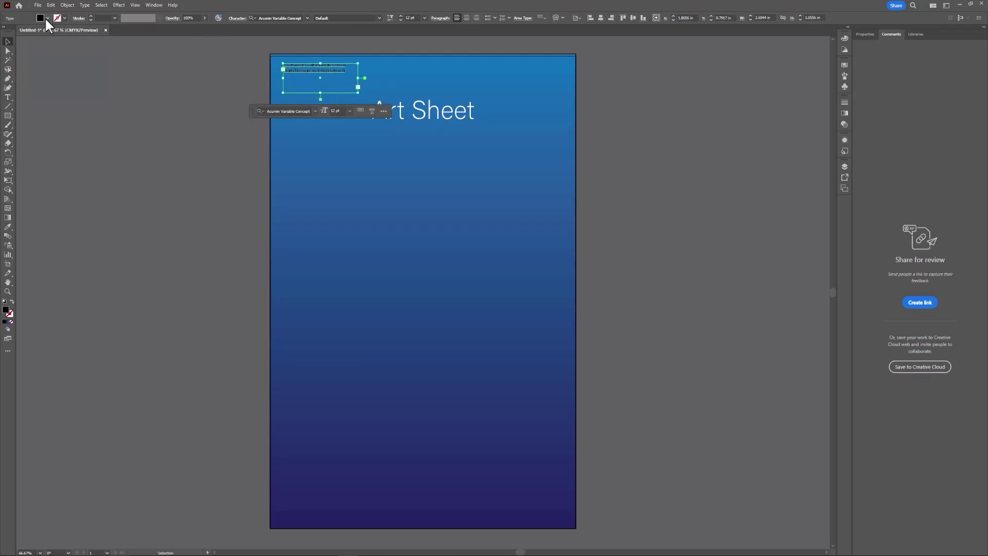
Make the heading white at 15 pt and resize its box so both lines fit.
left_click(47, 18)
left_click(16, 32)
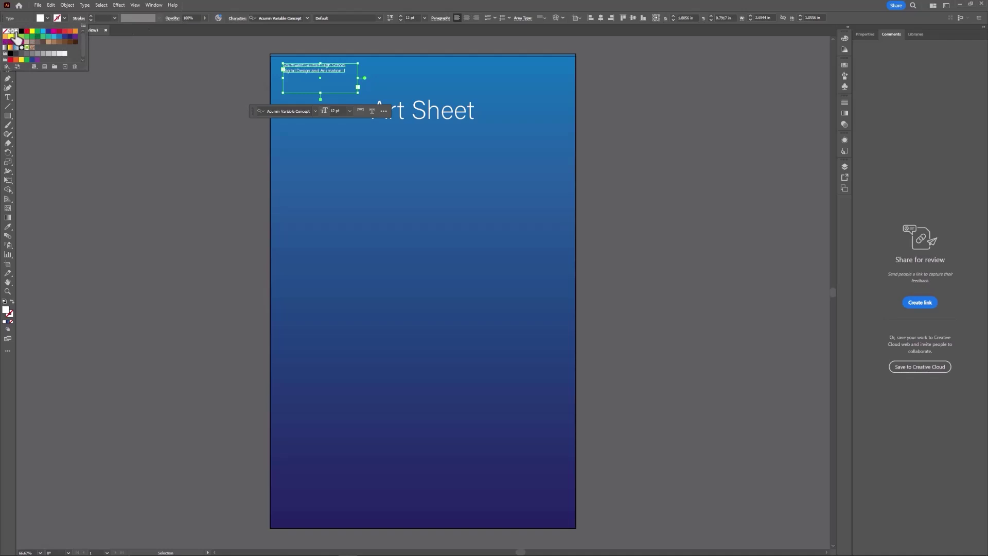
left_click(318, 3)
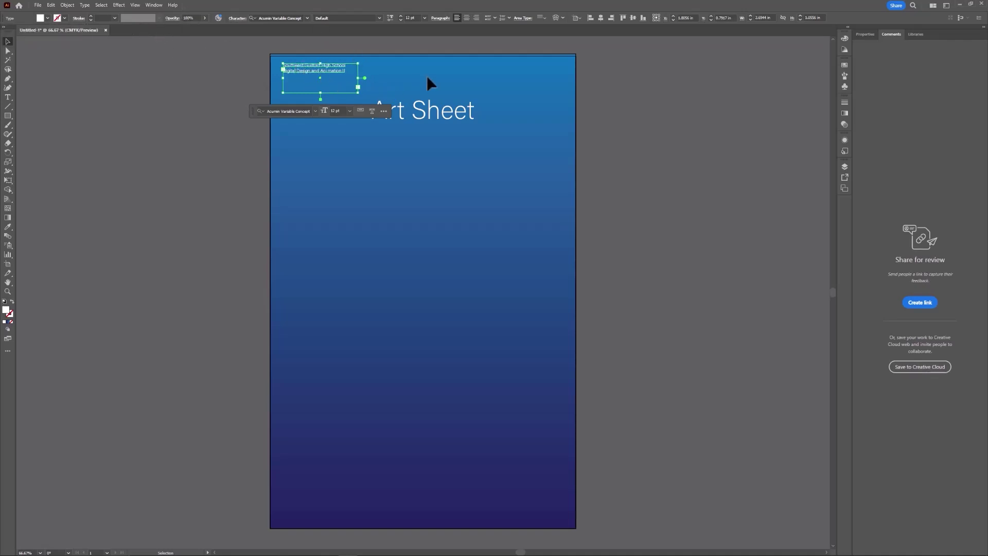
left_click(391, 78)
left_click(344, 78)
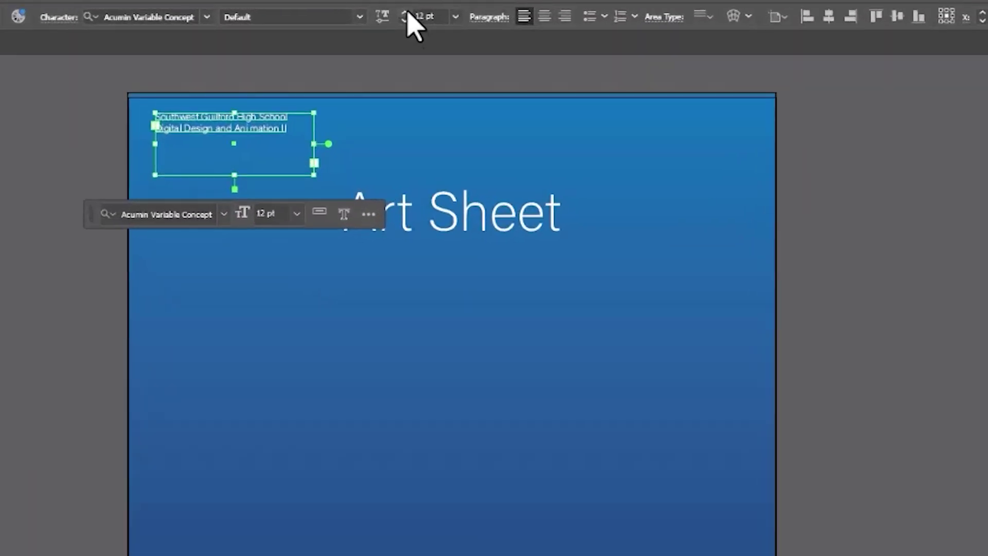
left_click(400, 16)
left_click(401, 16)
left_click(401, 16)
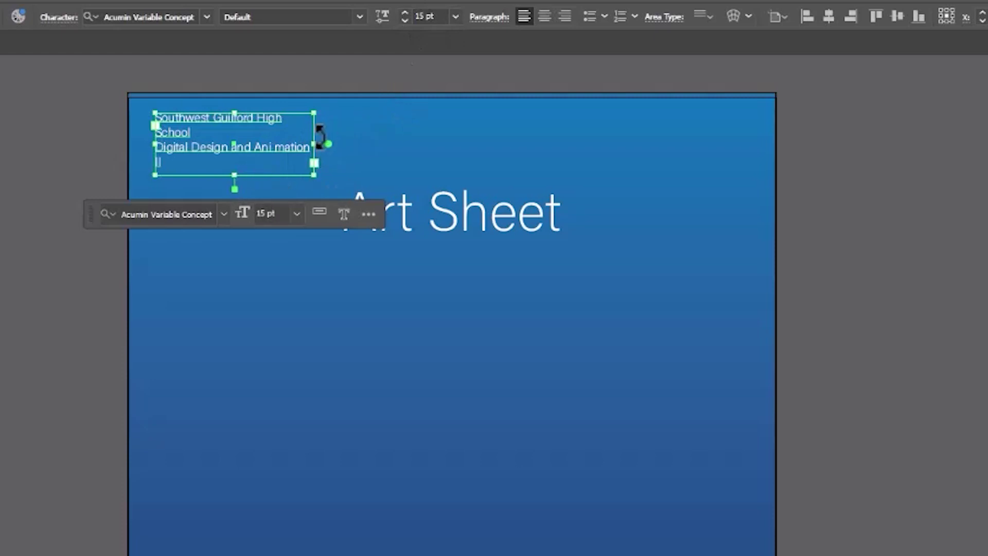
mouse_move(234, 174)
left_mouse_down()
mouse_move(238, 135)
mouse_move(240, 161)
left_mouse_up()
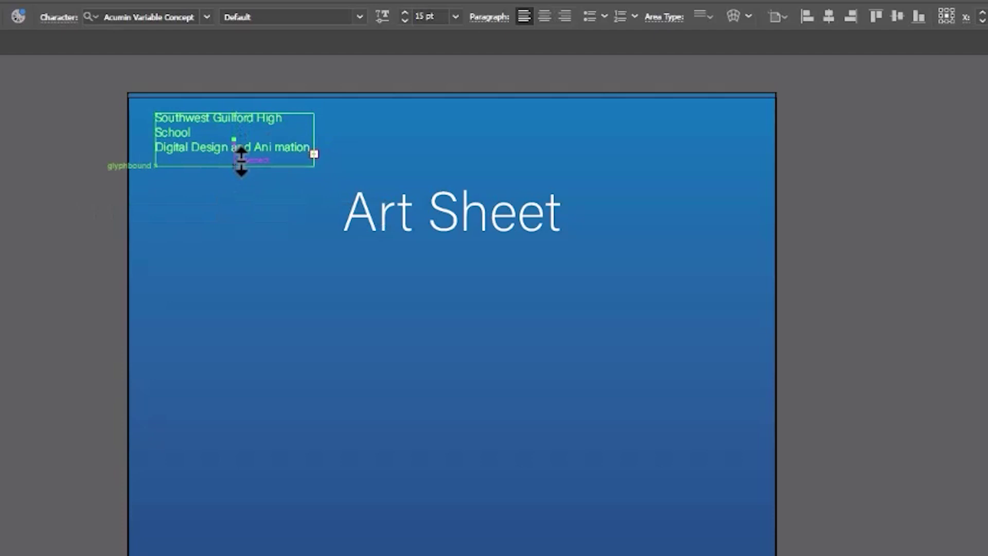
mouse_move(314, 138)
left_mouse_down()
mouse_move(346, 149)
mouse_move(296, 143)
left_mouse_up()
Alt-drag a copy of the school heading over to the top-right corner.
left_click(616, 157)
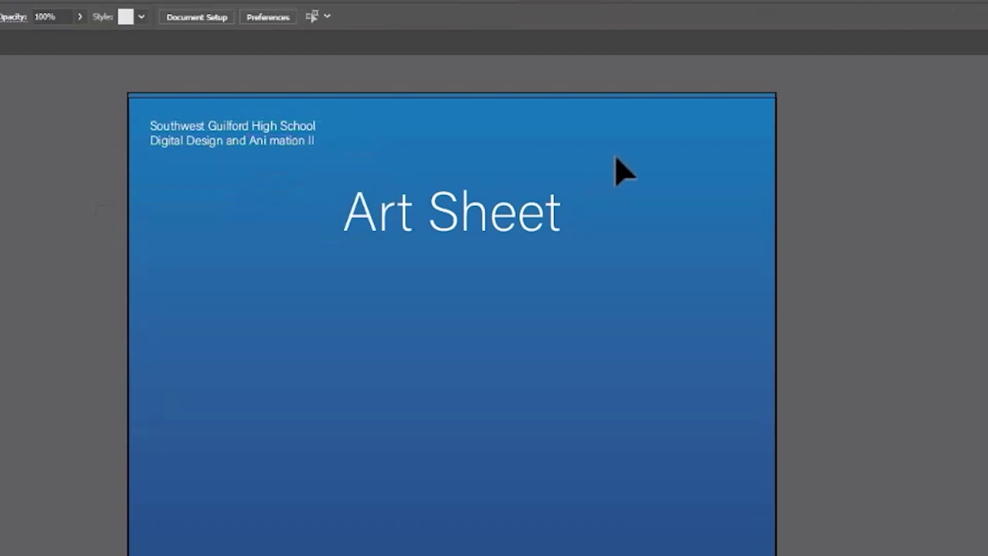
left_click(234, 140)
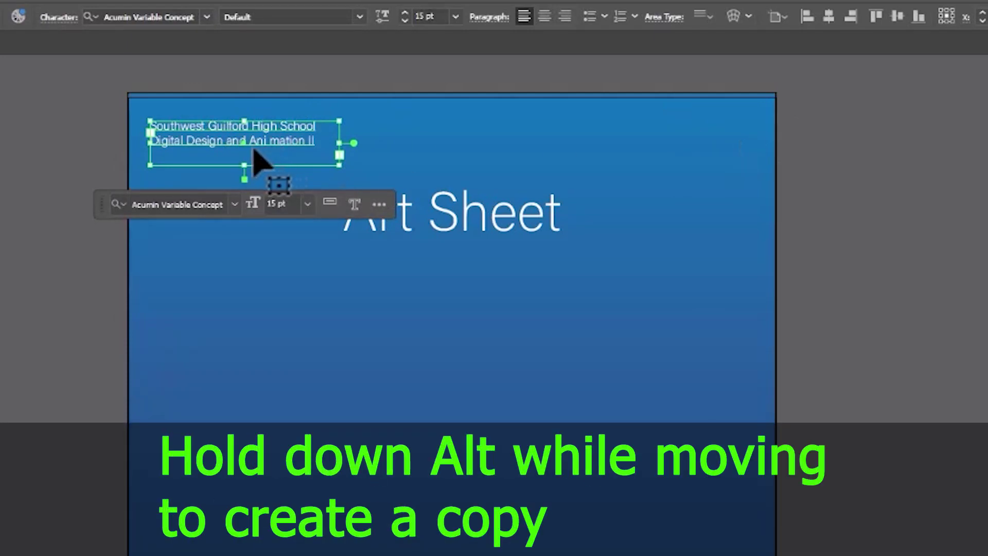
left_click_drag(246, 152, 677, 149)
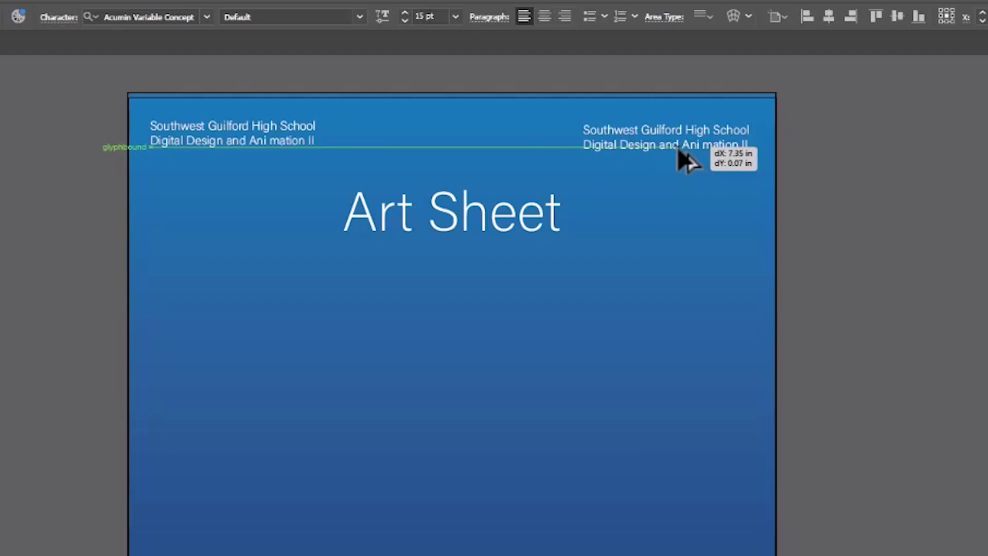
left_click_drag(678, 150, 672, 149)
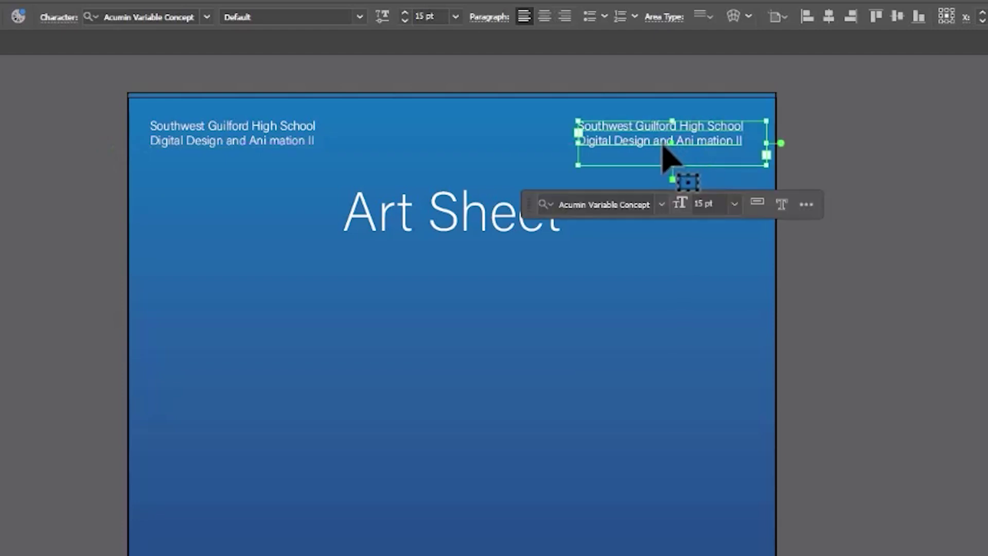
key("ctrl+shift+a")
left_click(726, 137)
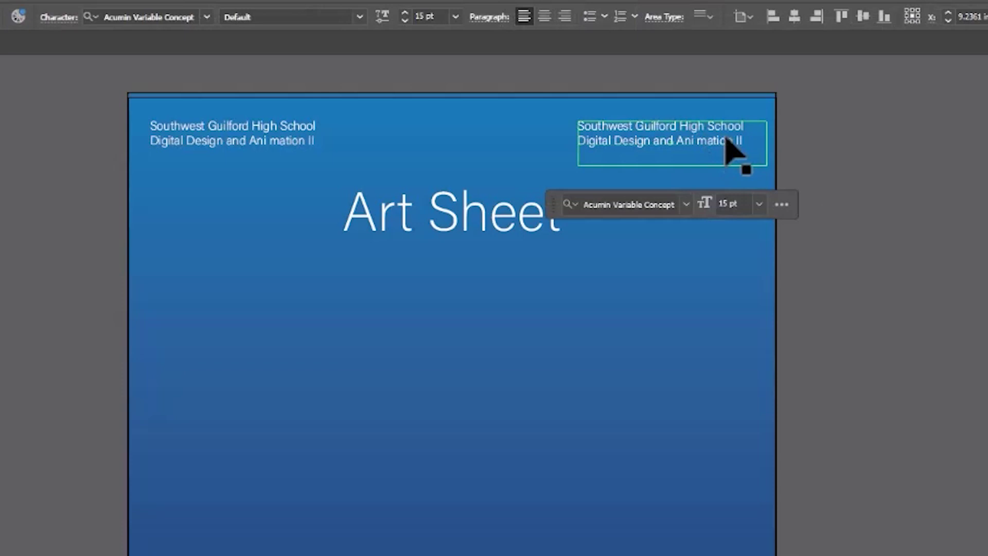
Replace the copy with the student's name and 'February, 2024', aligned to the right edge.
left_click_drag(743, 142, 555, 124)
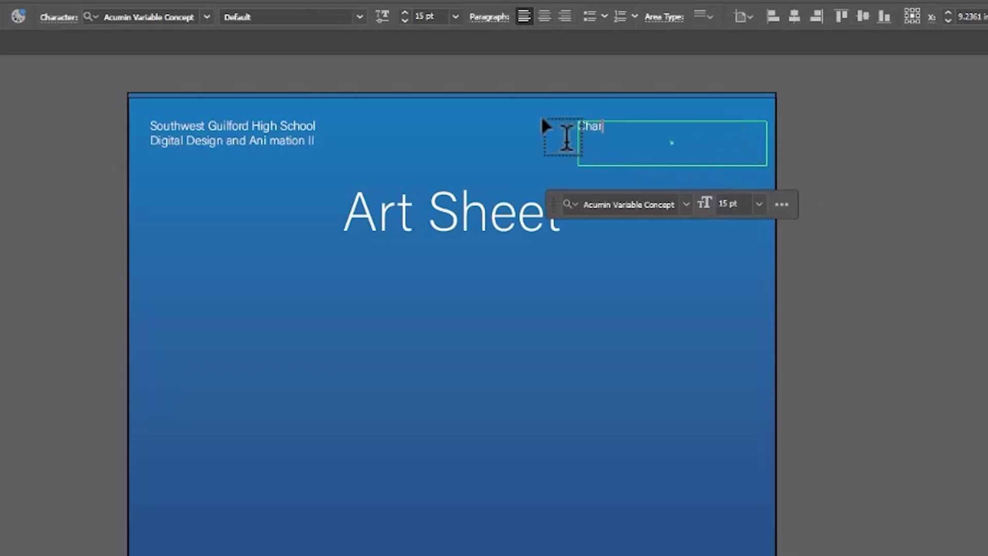
key("Return")
type("February")
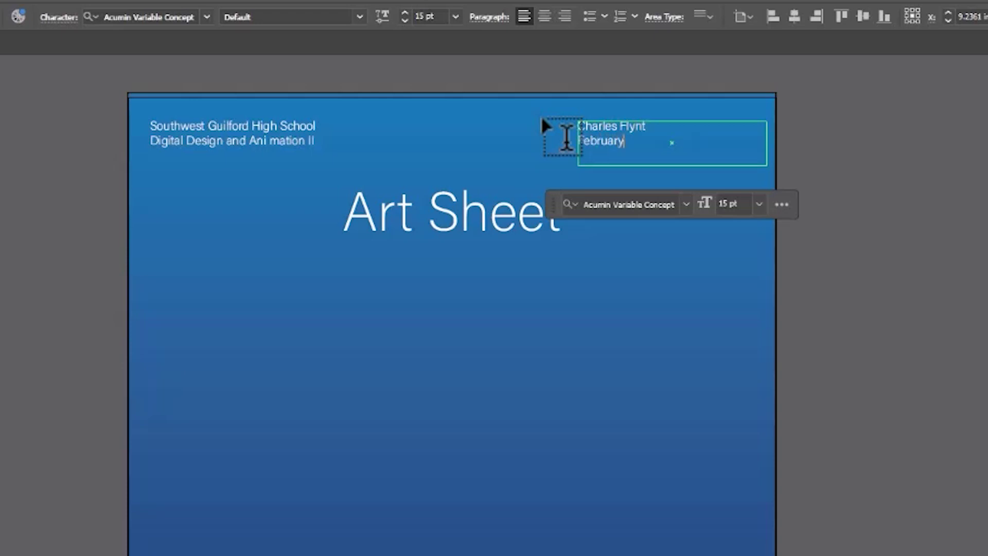
type(", 2024")
key("Escape")
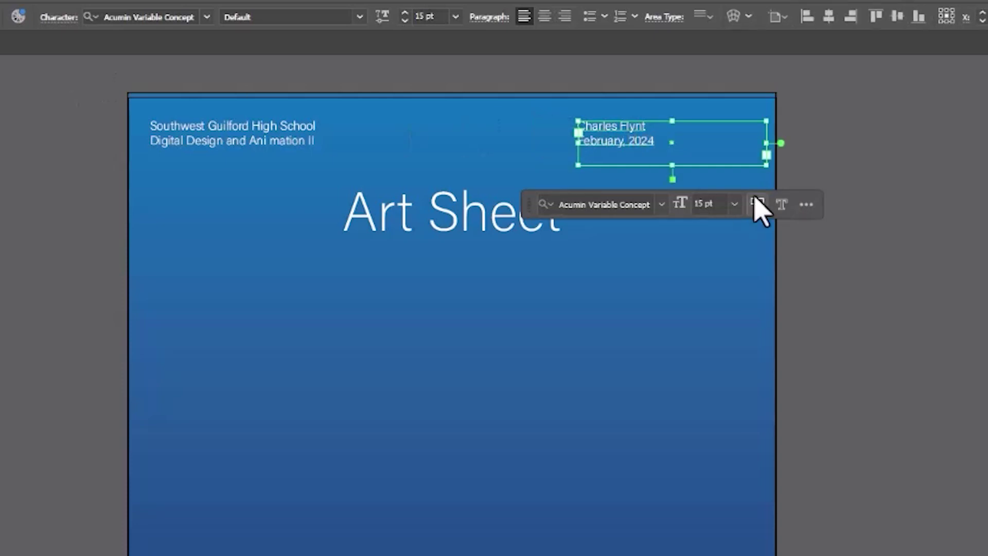
left_click(761, 146)
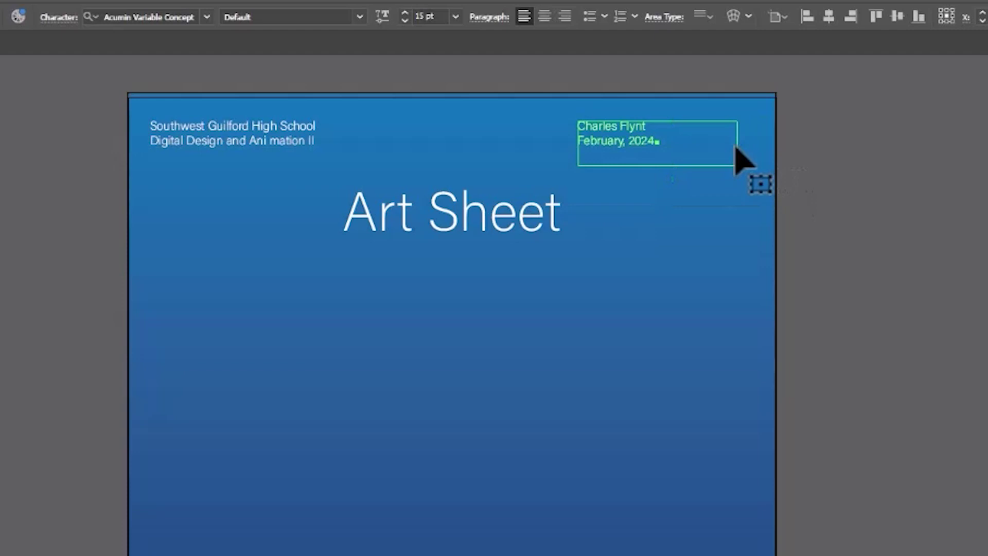
left_click_drag(631, 146, 722, 142)
Deselect the caption and set Images as the active layer in the Layers panel.
left_click(584, 253)
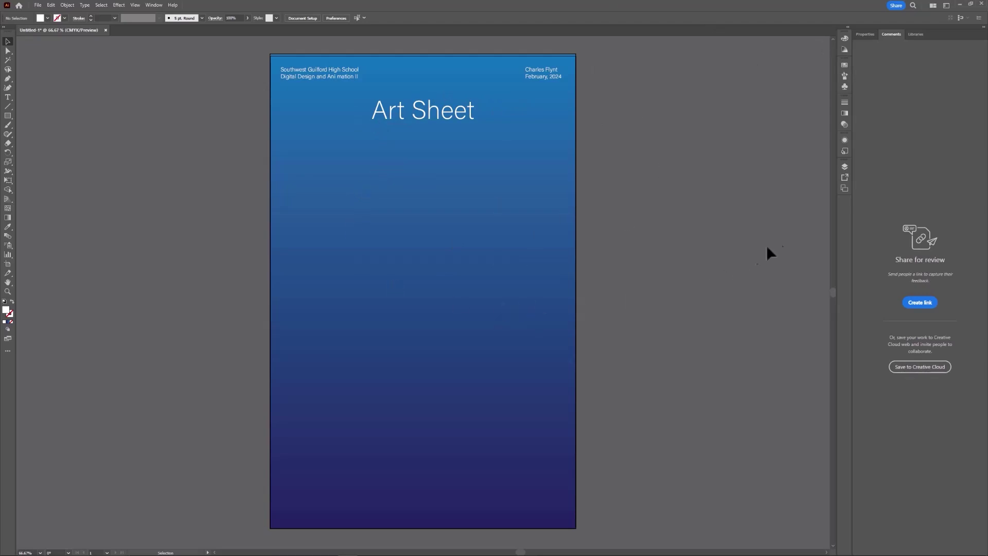
left_click(844, 167)
left_click(792, 198)
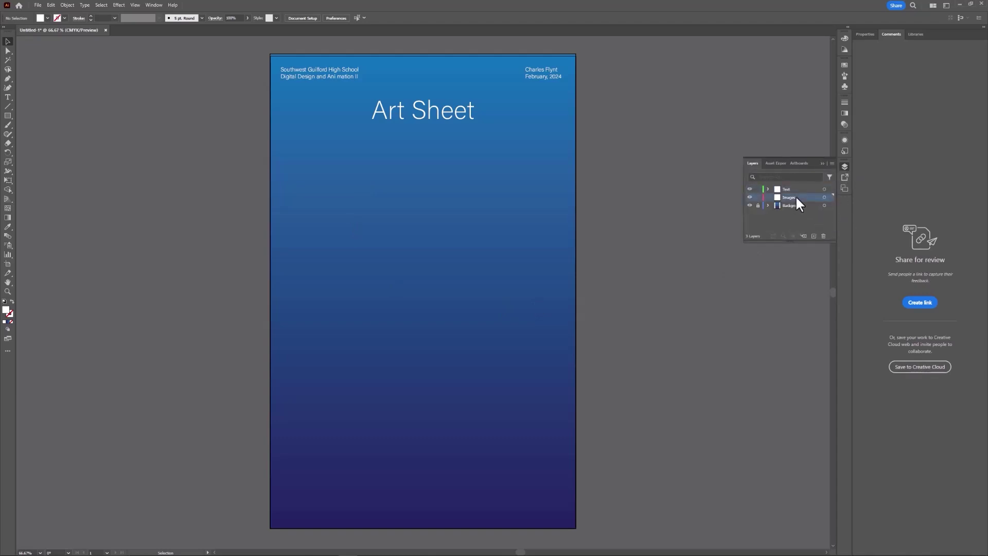
left_click(821, 163)
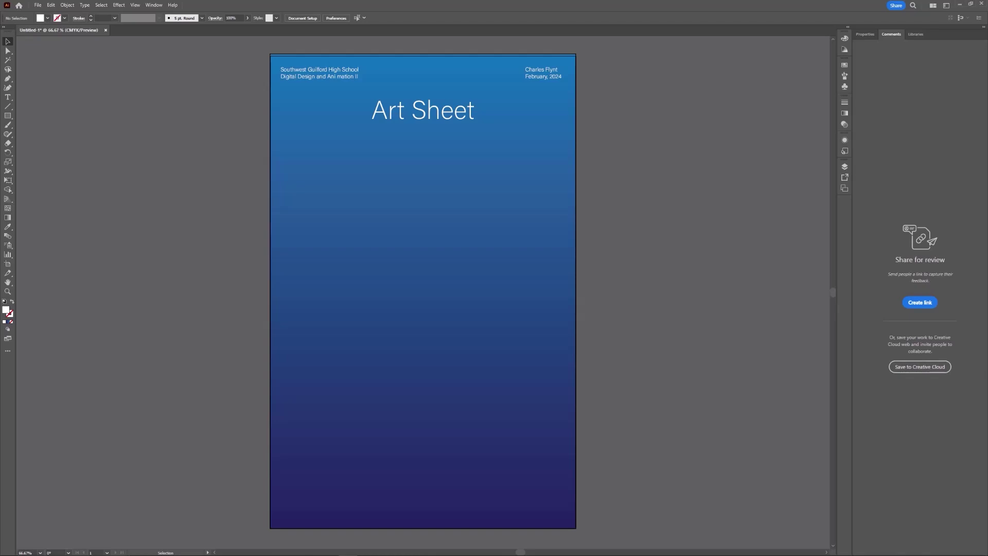
Drag the IMG_0136 sketch from the Reference folder onto the Illustrator artboard.
key("alt+Tab")
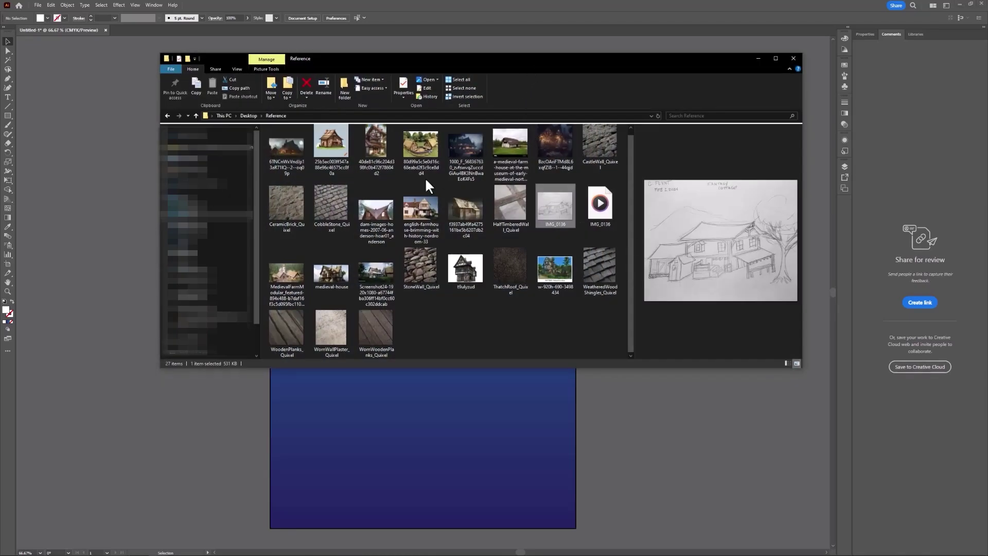
scroll(424, 177, "up", 1)
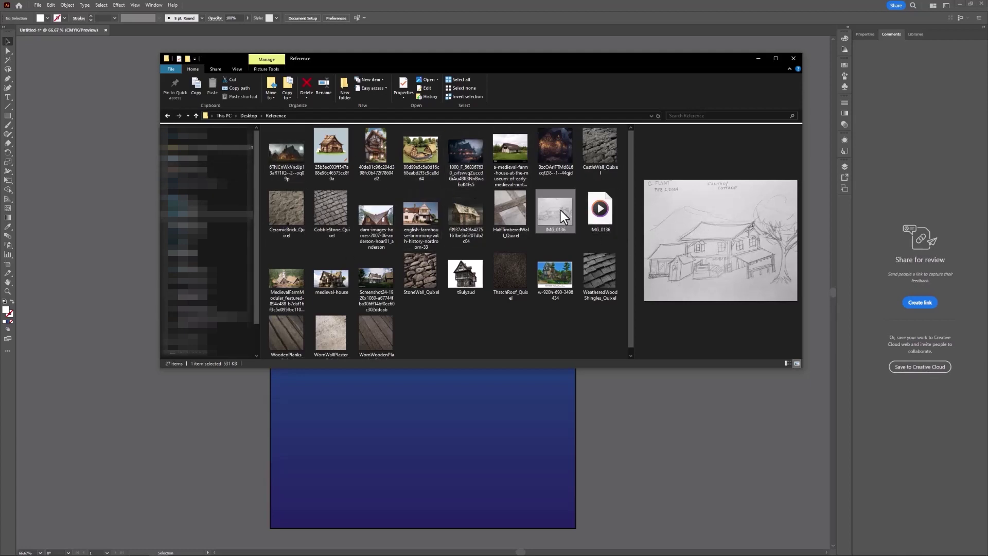
mouse_move(553, 211)
left_mouse_down()
mouse_move(660, 251)
mouse_move(638, 404)
mouse_move(453, 415)
left_mouse_up()
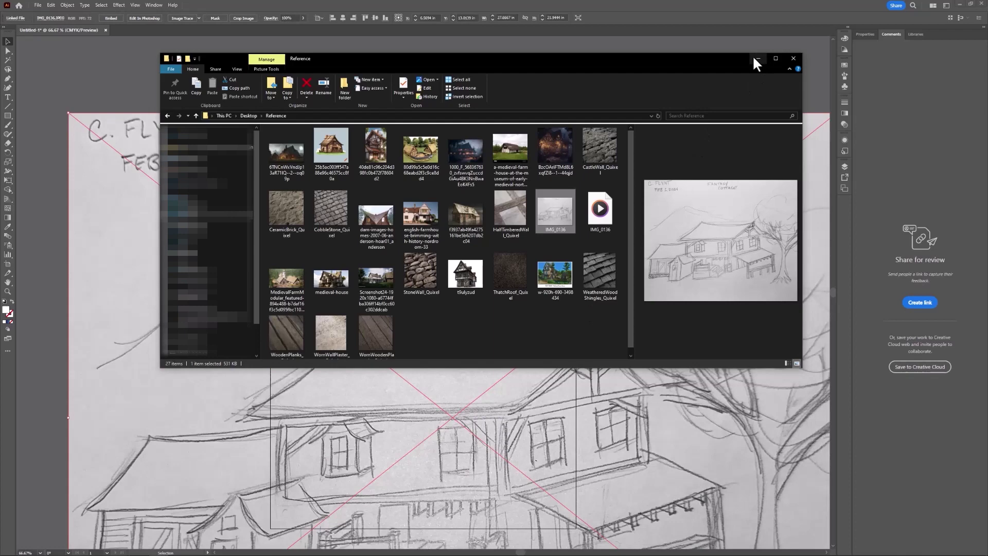
Scale the IMG_0136 sketch down and centre it at X 5.5 in below the title.
left_click(757, 58)
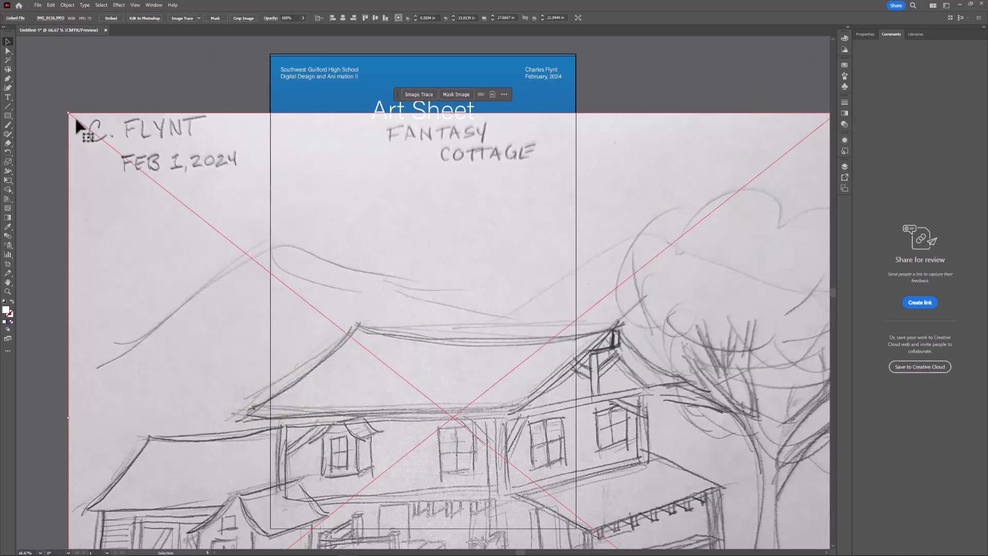
left_click_drag(72, 115, 534, 483)
left_click_drag(671, 537, 415, 237)
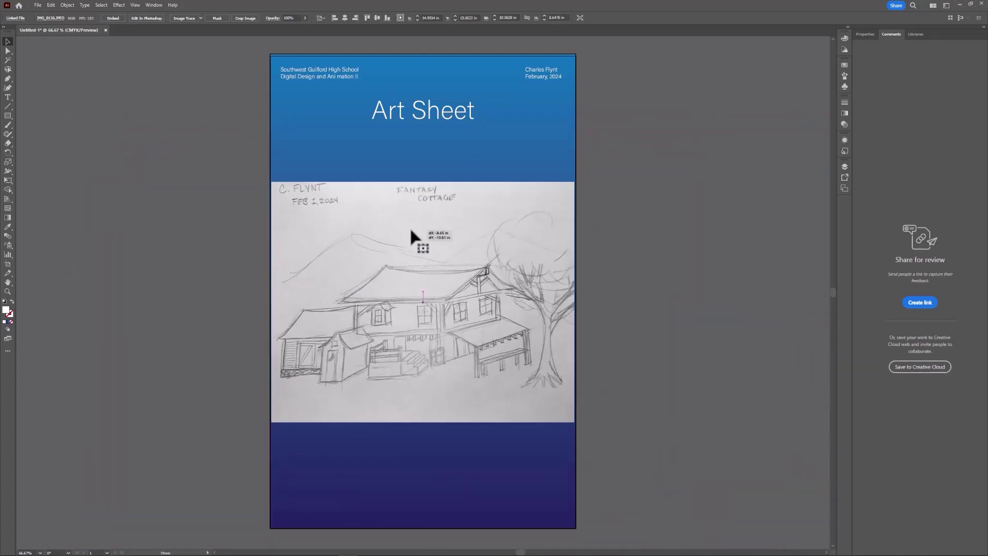
left_click_drag(275, 187, 367, 259)
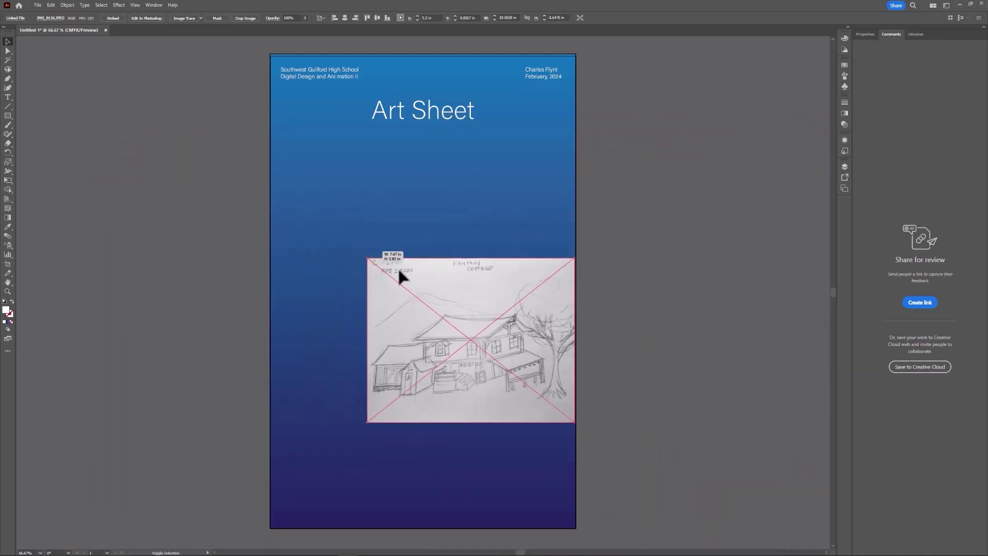
mouse_move(486, 324)
left_mouse_down()
mouse_move(441, 296)
mouse_move(442, 278)
left_mouse_up()
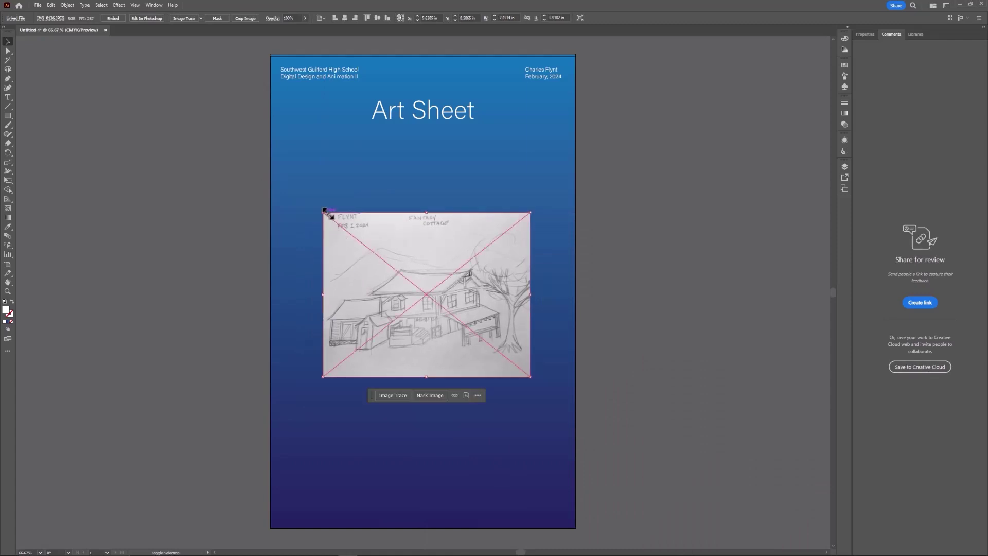
left_click_drag(323, 213, 339, 222)
left_click_drag(423, 283, 422, 273)
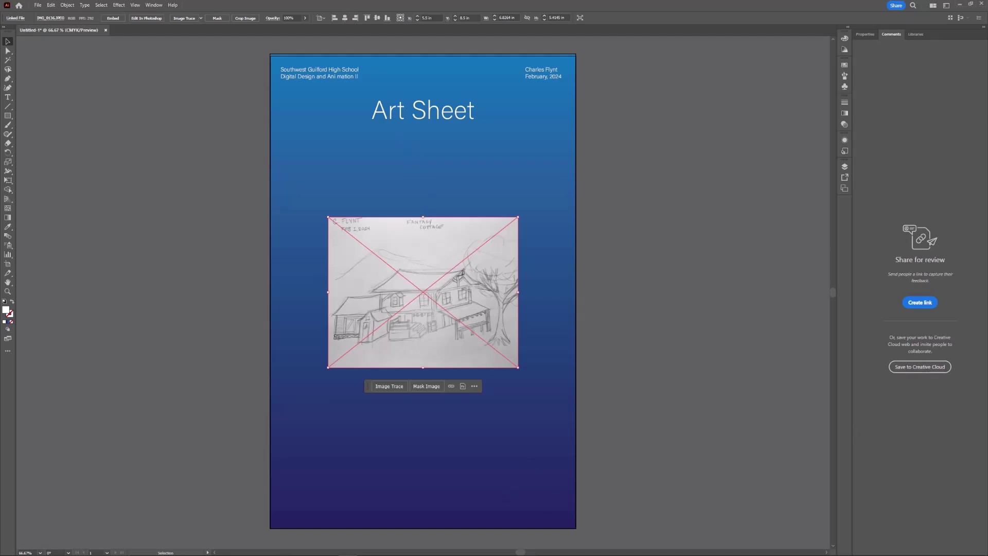
Select ten Quixel textures (brick, cobblestone, stone wall, wood, thatch, plaster) and drop them onto the artboard.
key("alt+Tab")
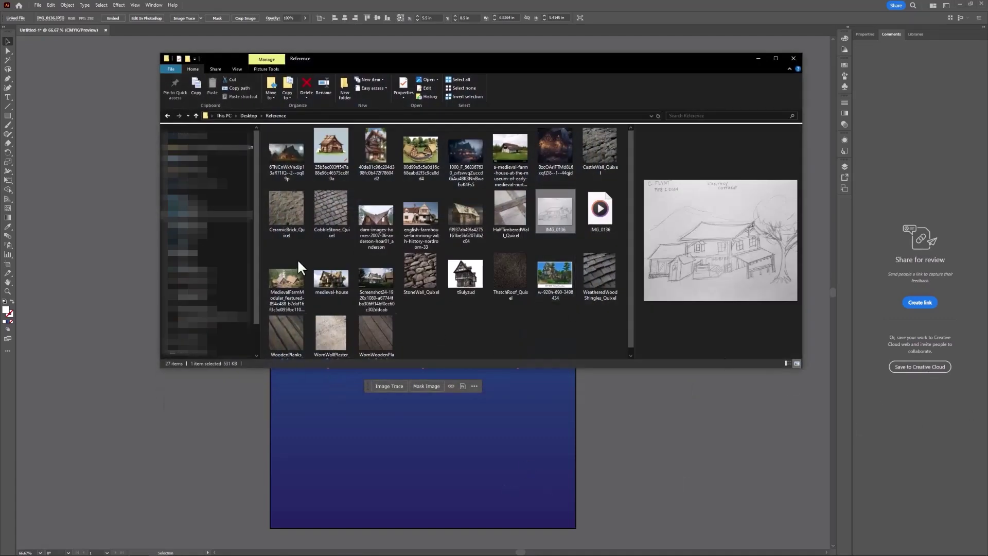
left_click(283, 212)
left_click(341, 205, "ctrl")
left_click(421, 264, "ctrl")
left_click(613, 285, "ctrl")
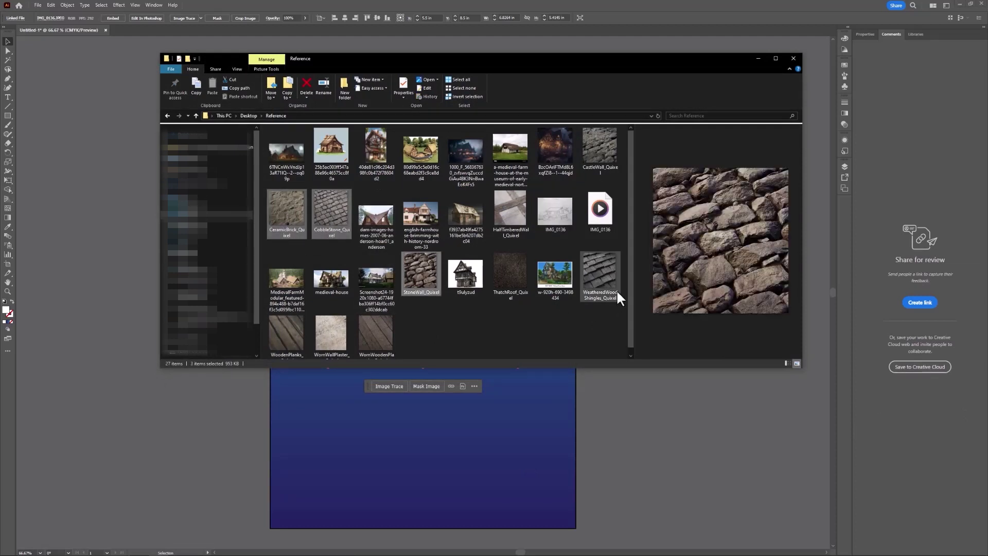
left_click(518, 274, "ctrl")
left_click(606, 137, "ctrl")
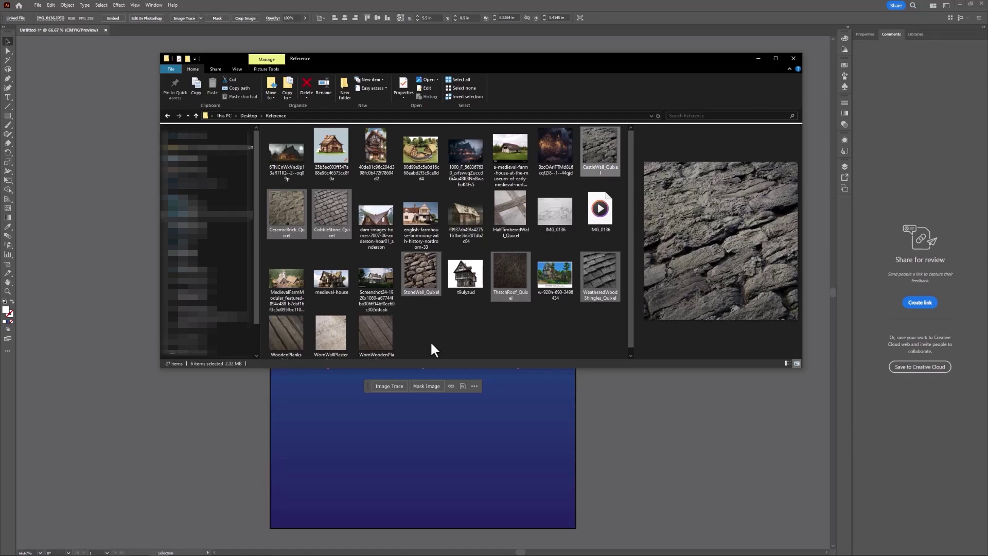
left_click(380, 334, "ctrl")
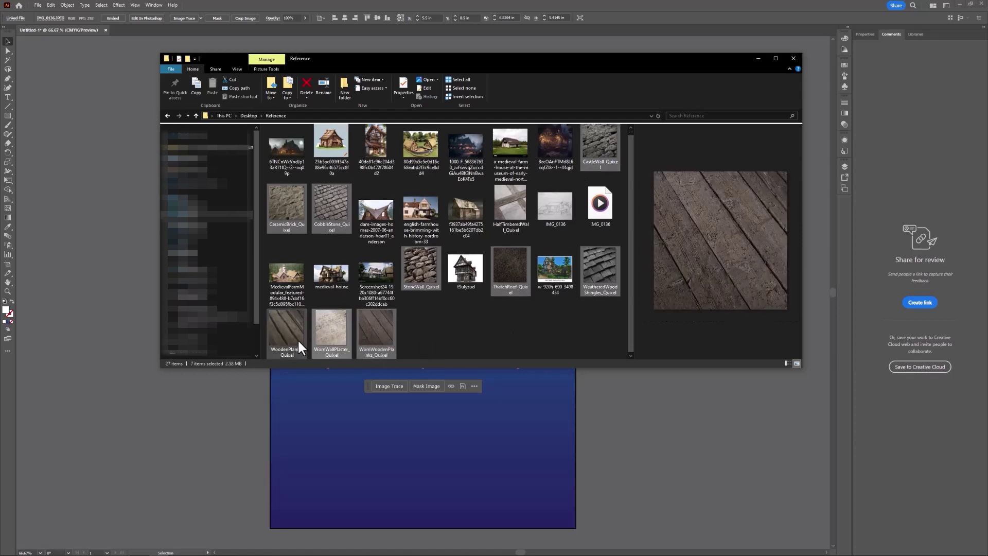
left_click(345, 350, "ctrl")
left_click(287, 329, "ctrl")
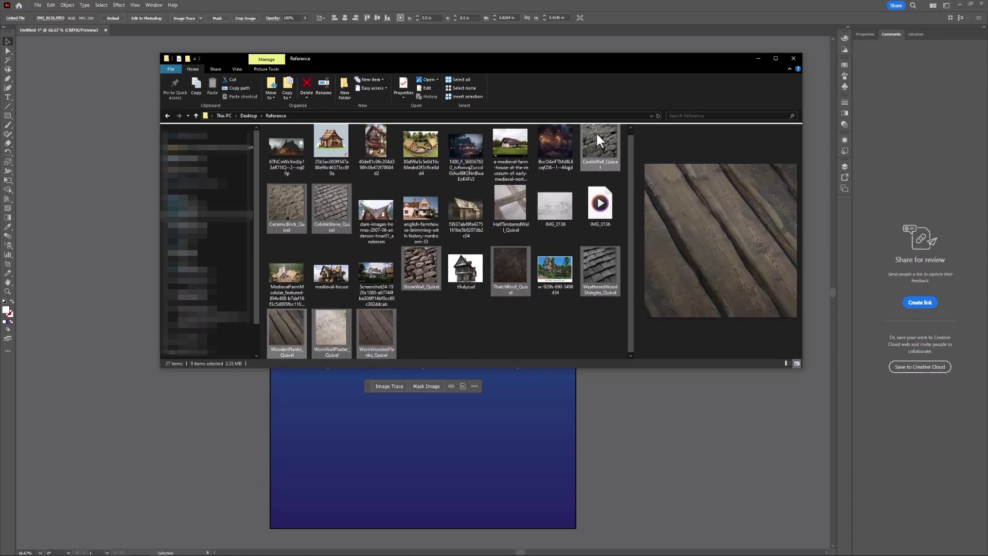
left_click(517, 197, "ctrl")
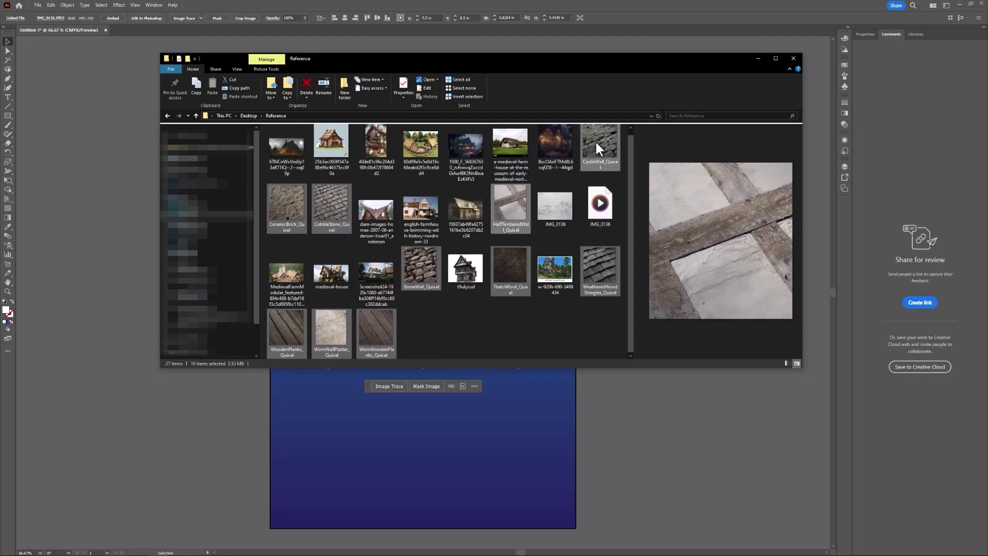
left_click_drag(595, 139, 533, 461)
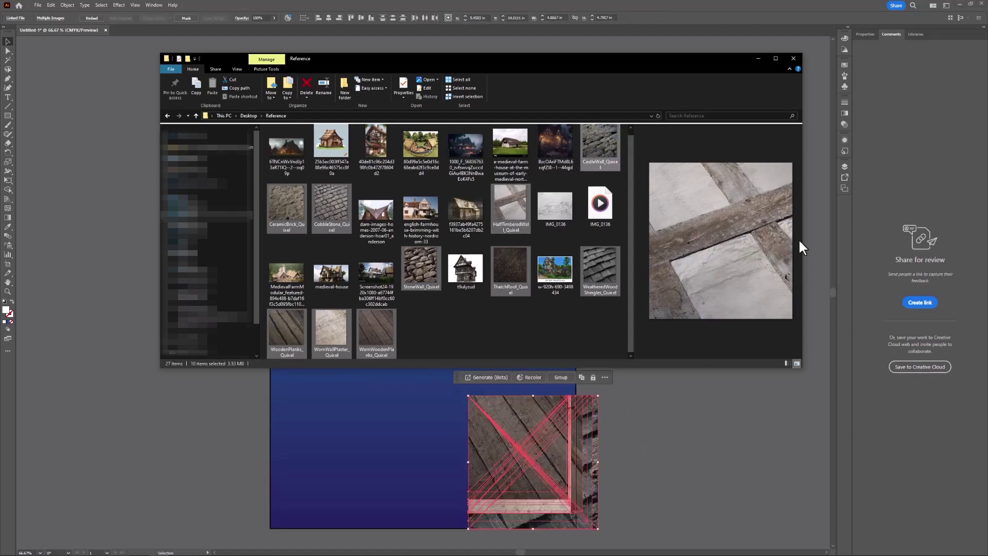
Drag the texture stack off the artboard and spread the images along both sides.
left_click(758, 58)
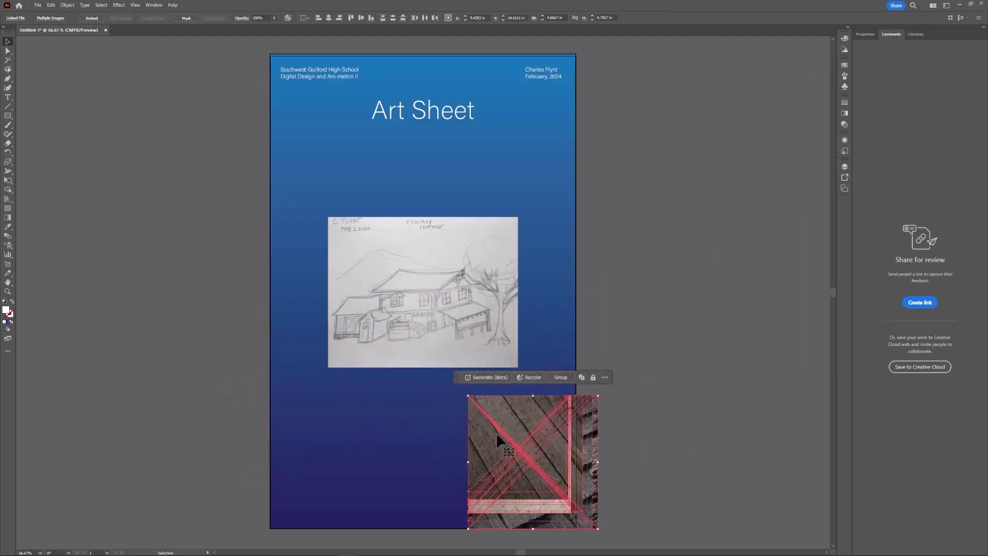
left_click_drag(524, 425, 144, 123)
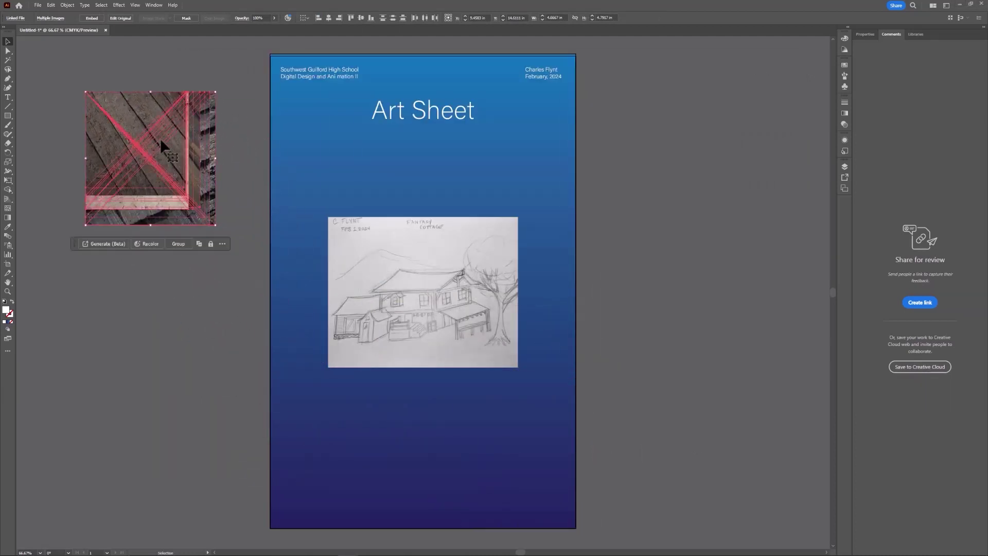
left_click(142, 319)
left_click(143, 116)
left_click_drag(143, 116, 143, 285)
left_click_drag(147, 163, 140, 446)
left_click_drag(174, 137, 674, 134)
left_click_drag(194, 138, 700, 272)
left_click_drag(154, 155, 778, 149)
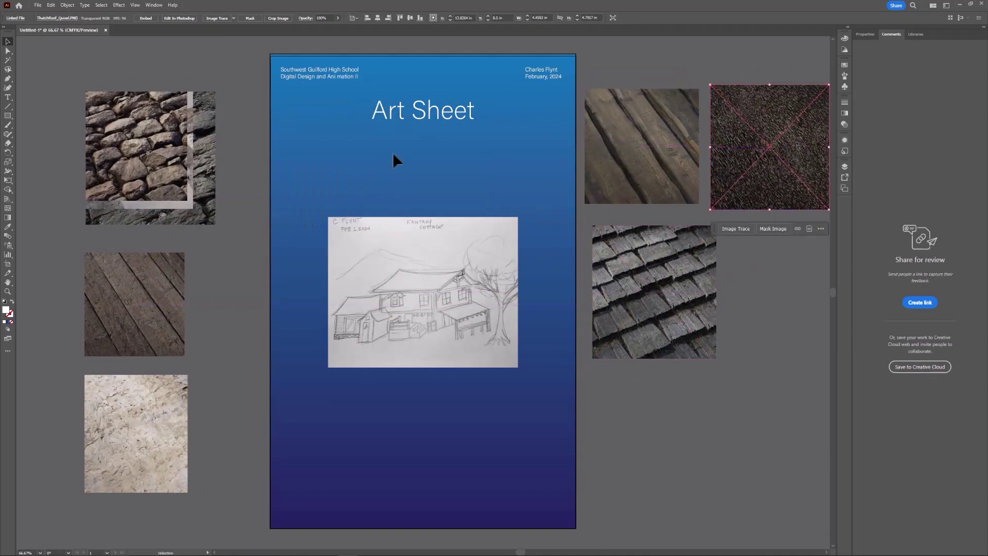
left_click_drag(167, 138, 216, 113)
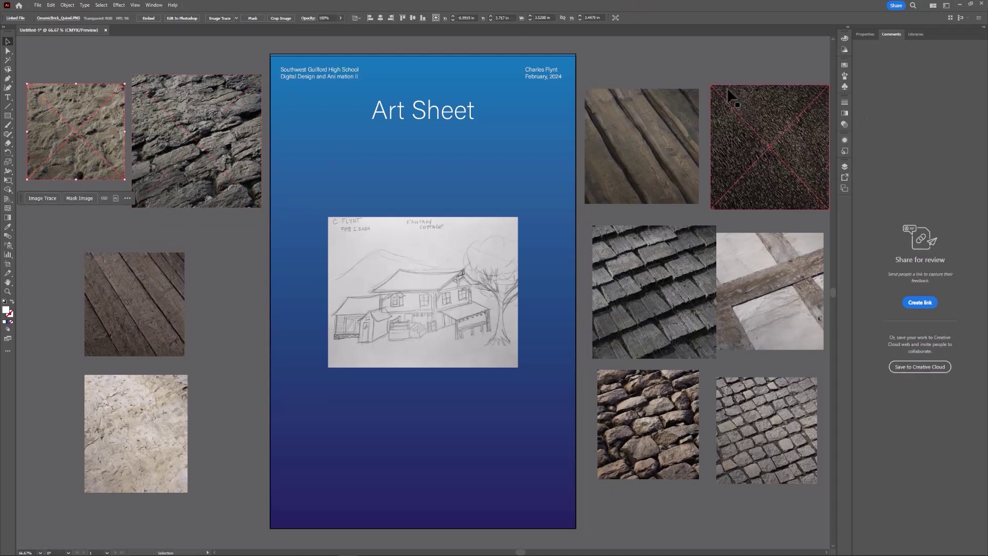
Resize the worn wood-plank texture to 2 in wide.
left_click(671, 144)
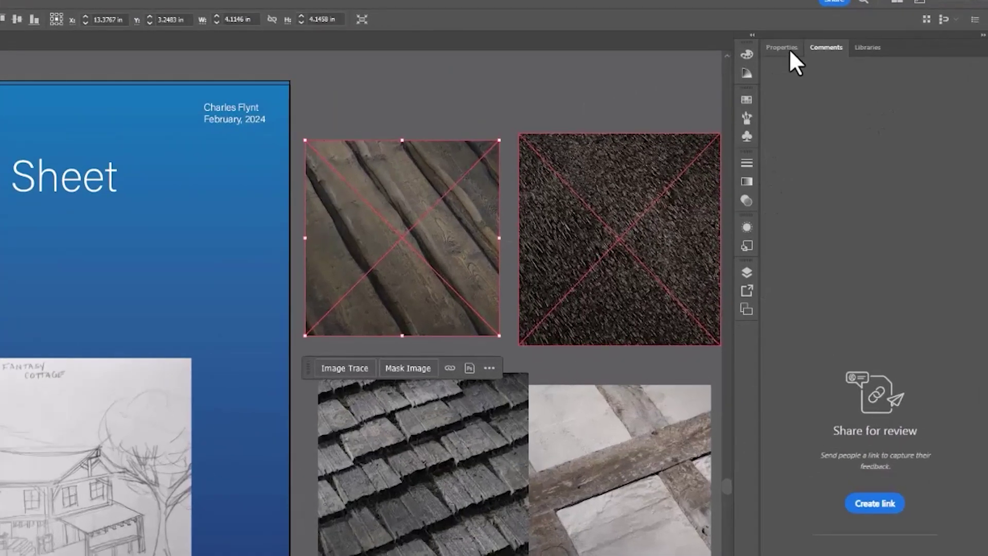
left_click(790, 51)
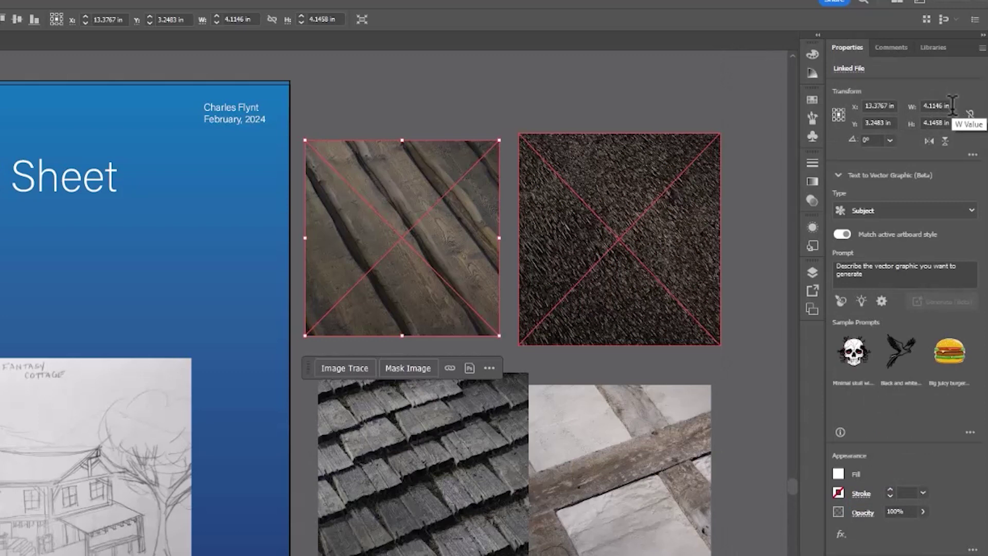
left_click(952, 105)
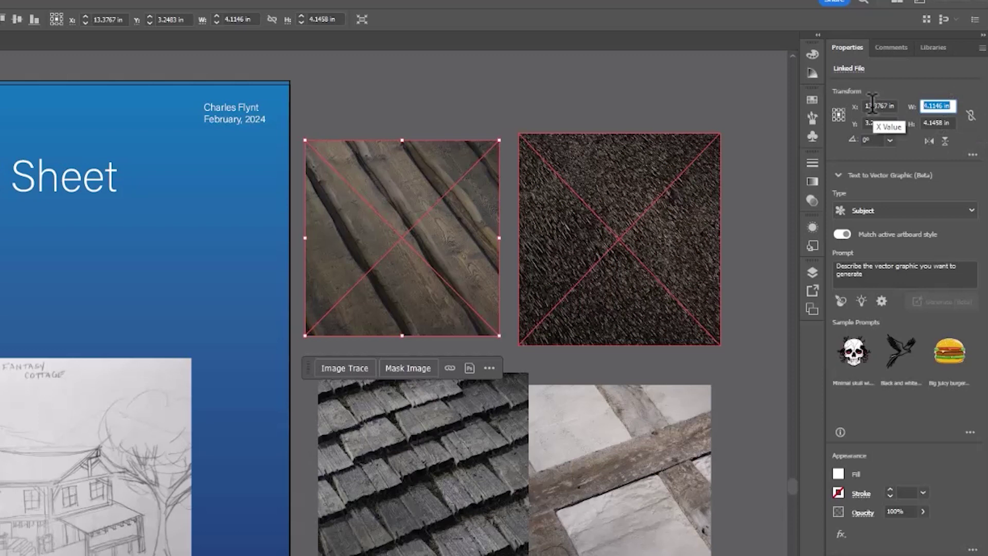
type("2")
key("Return")
Resize the dark thatch texture to a 2 by 2 in square.
left_click(643, 216)
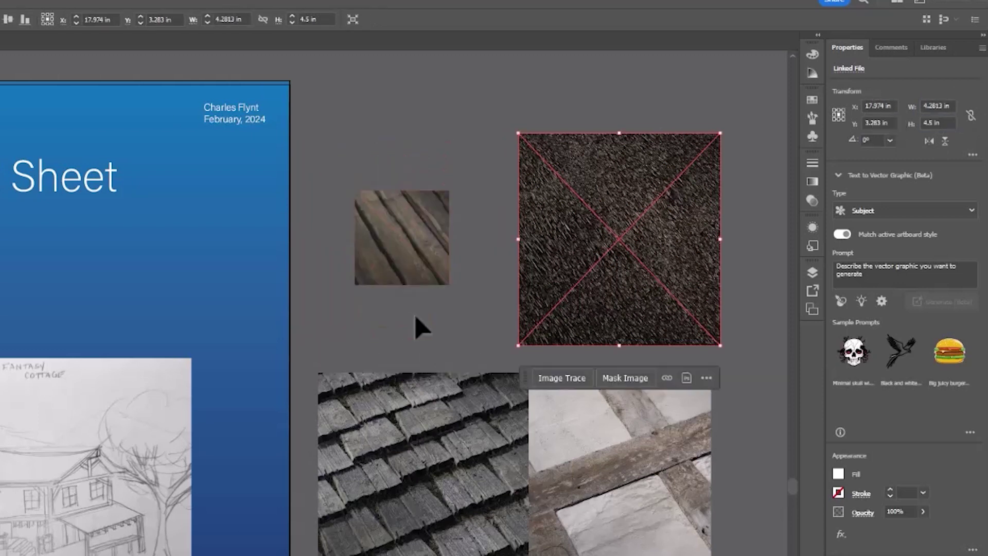
left_click(946, 105)
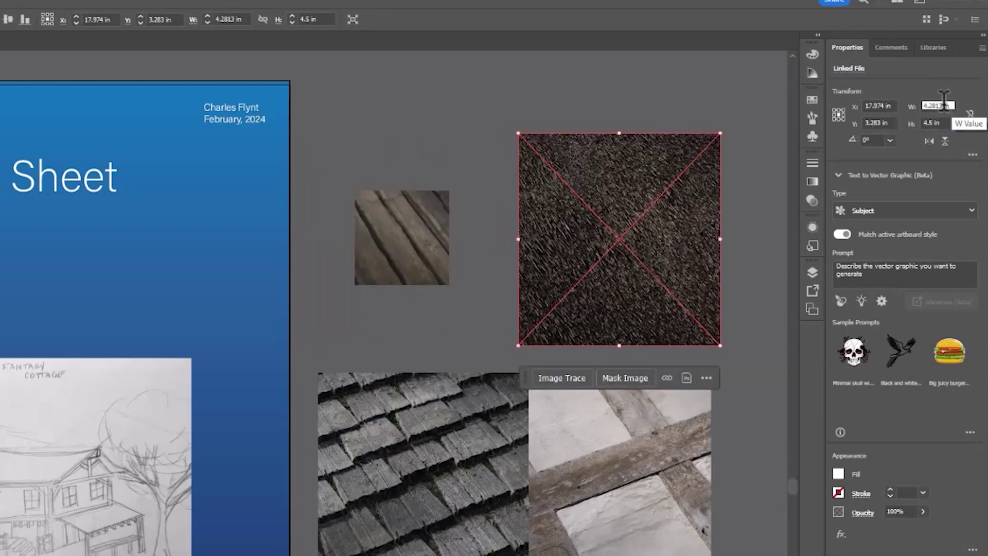
type("20")
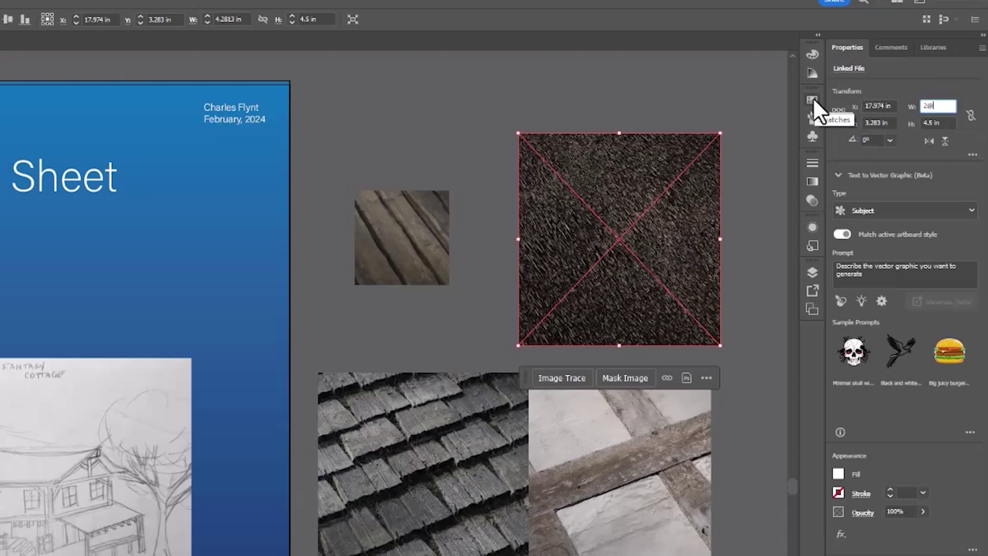
key("BackSpace")
key("BackSpace")
type("2")
key("Tab")
type("2")
key("Return")
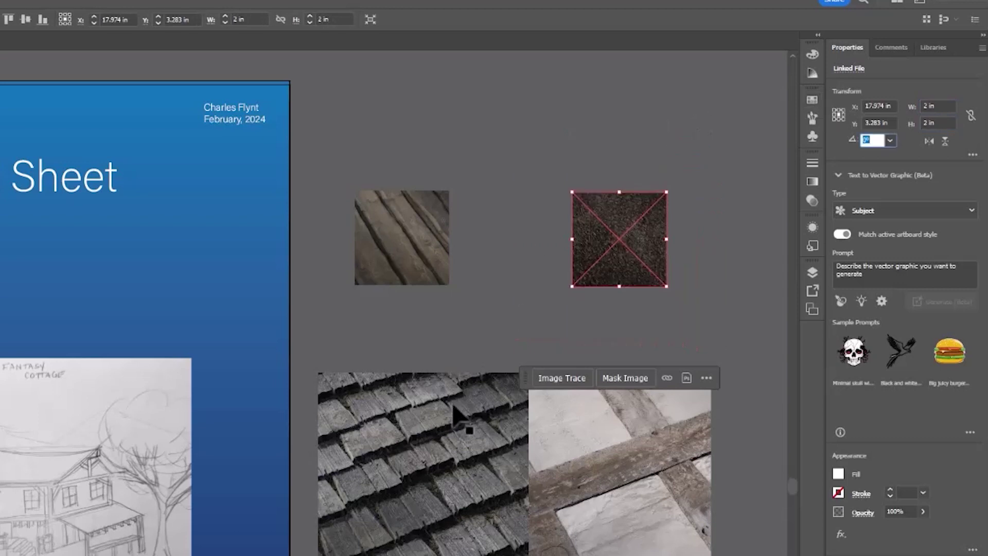
Set the shingles and half-timbered textures to 2 in wide.
left_click(404, 453)
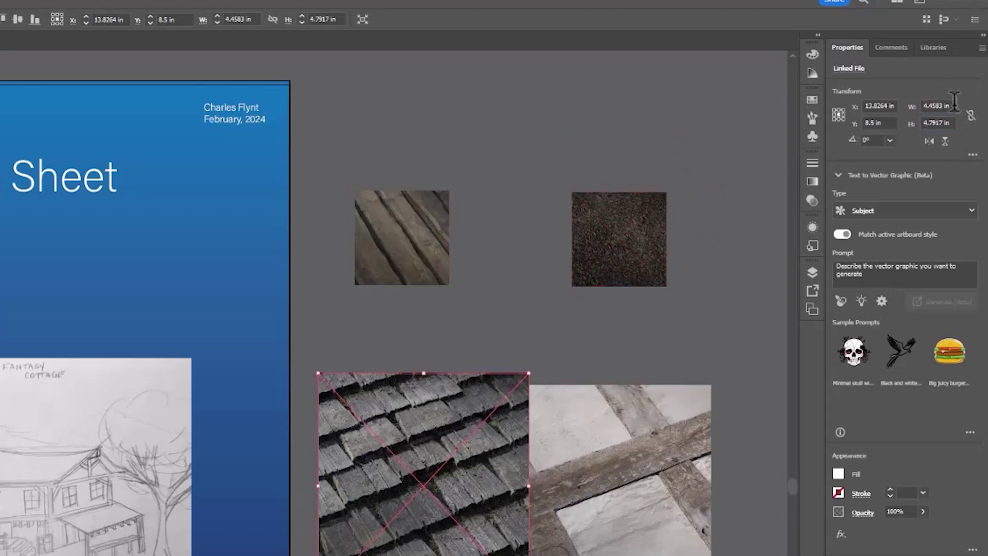
left_click(944, 105)
type("2")
key("Tab")
type("2")
key("Tab")
left_click_drag(653, 499, 657, 499)
left_click(950, 105)
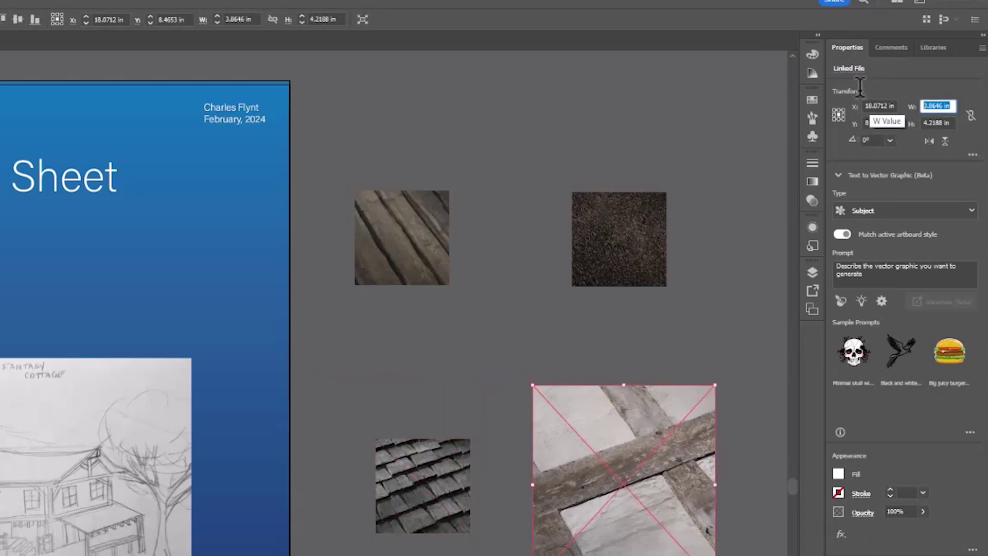
type("2")
key("Tab")
type("2")
key("Tab")
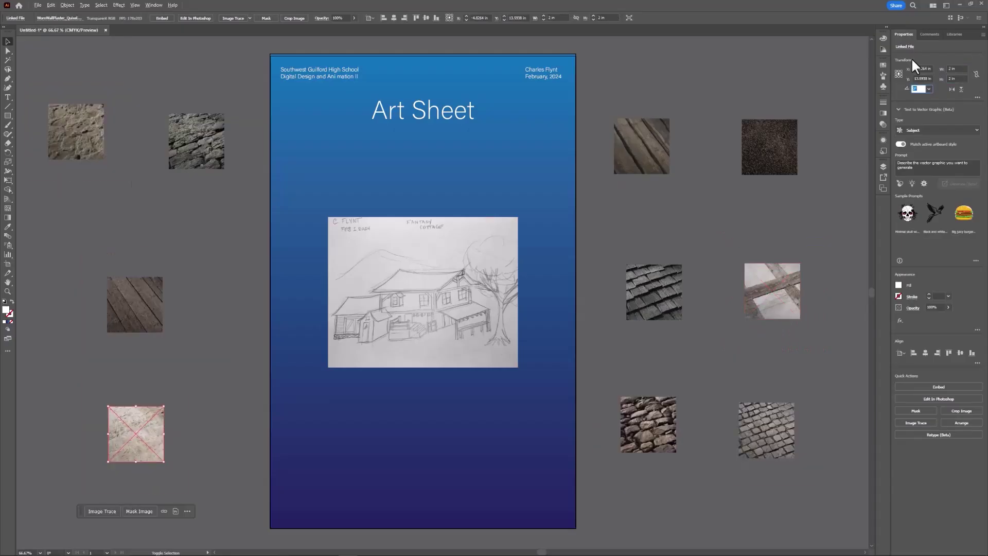
Drag the ten texture images beside the artboard into two rough rows of five.
left_click_drag(90, 139, 147, 149)
left_click_drag(132, 309, 64, 147)
left_click_drag(137, 439, 263, 147)
left_click_drag(637, 137, 62, 197)
left_click_drag(756, 152, 121, 211)
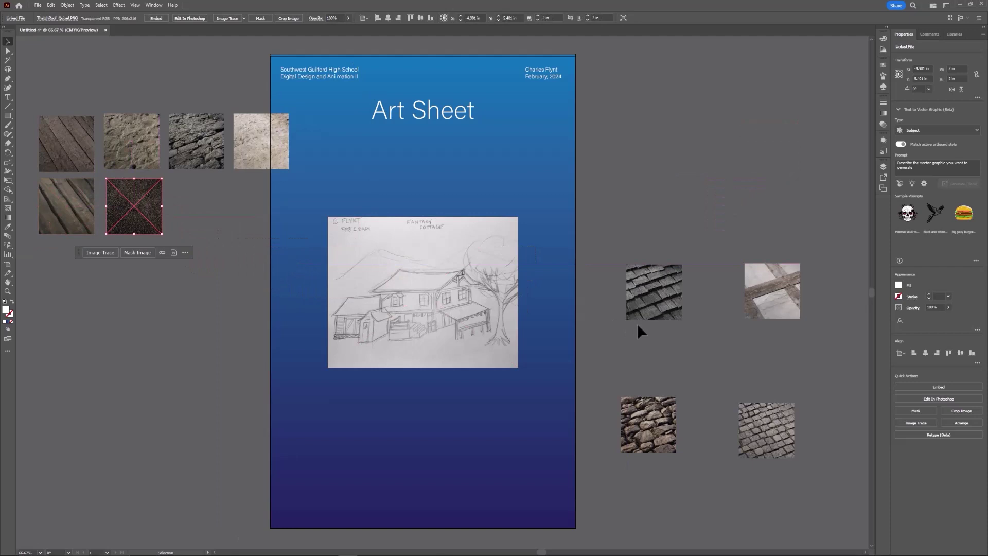
left_click_drag(656, 309, 200, 223)
left_click_drag(787, 303, 280, 226)
left_click_drag(654, 428, 329, 149)
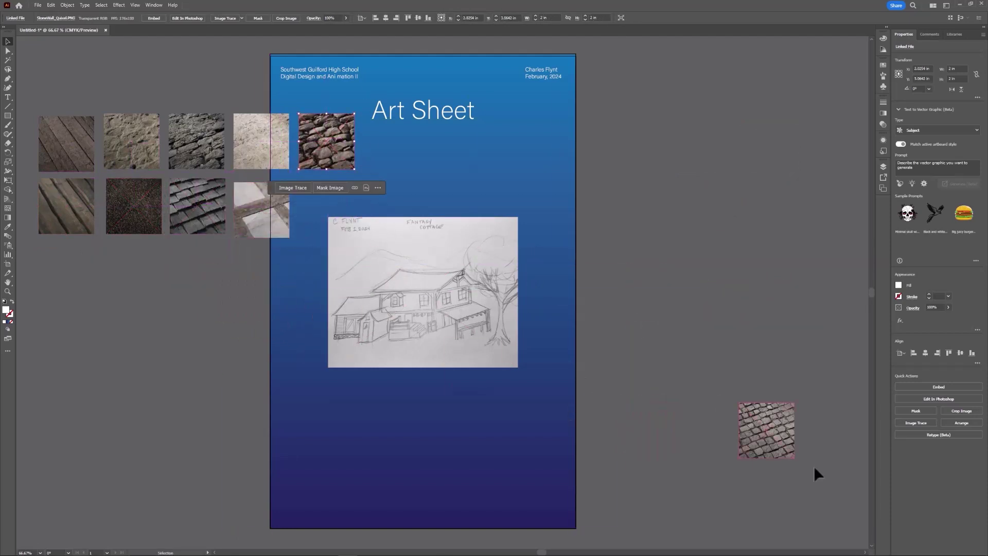
mouse_move(787, 450)
left_mouse_down()
mouse_move(392, 243)
mouse_move(352, 233)
left_mouse_up()
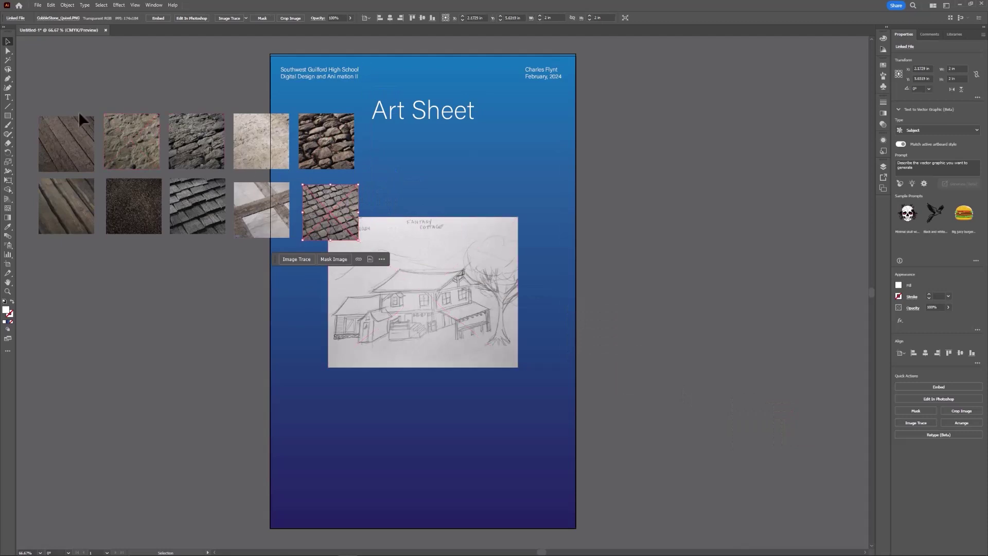
Select the five top-row textures and align them along their top edges.
left_click(80, 134)
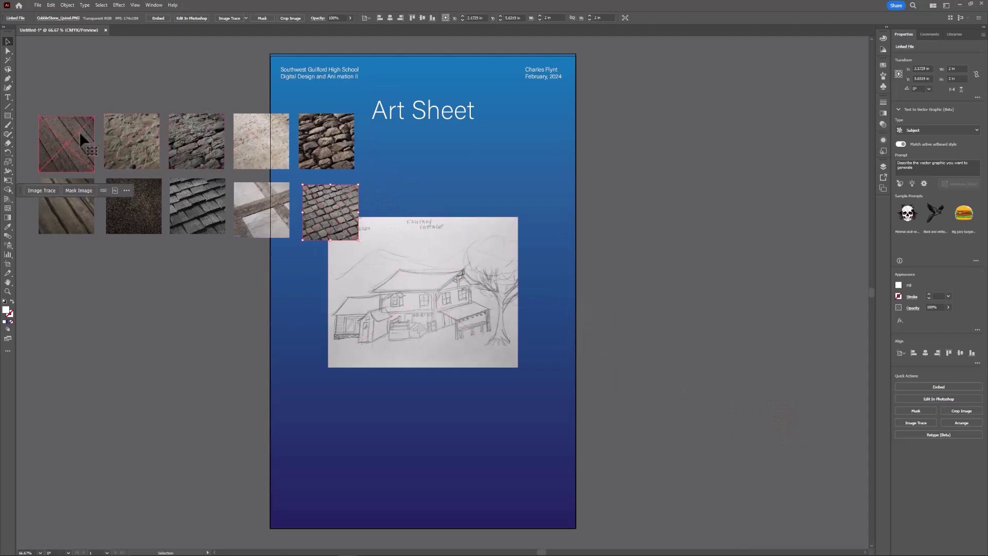
left_click(183, 137)
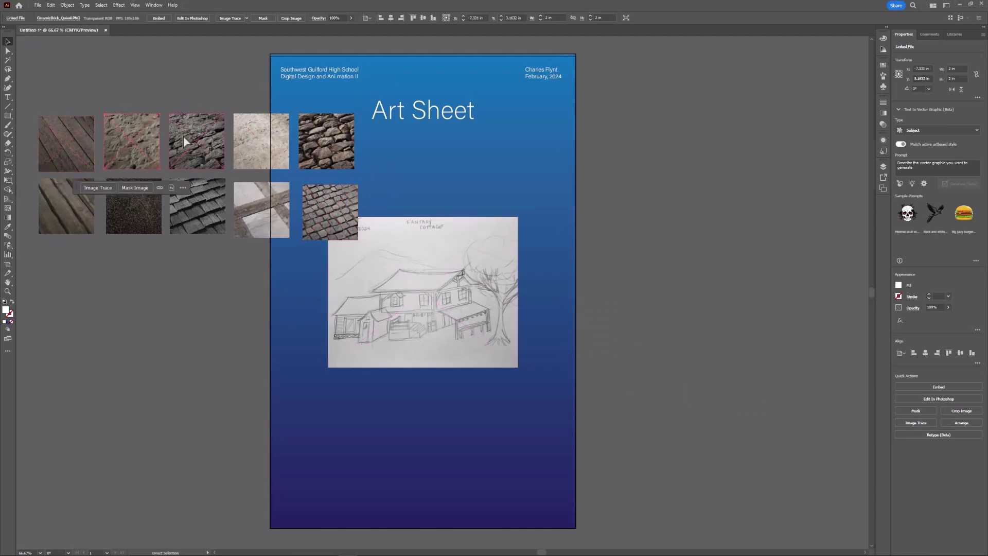
left_click(82, 133, "shift")
left_click(213, 139, "shift")
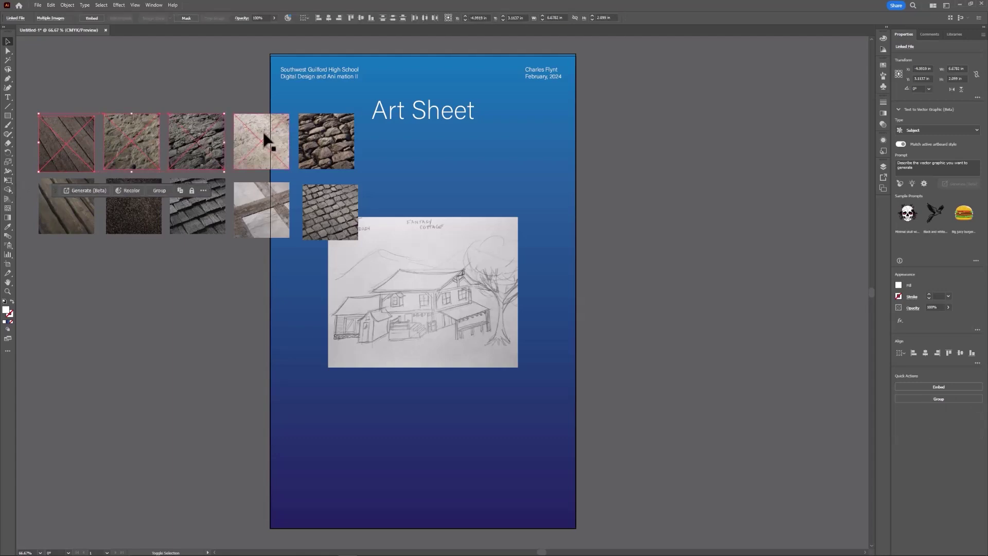
left_click(265, 140, "shift")
left_click(311, 145, "shift")
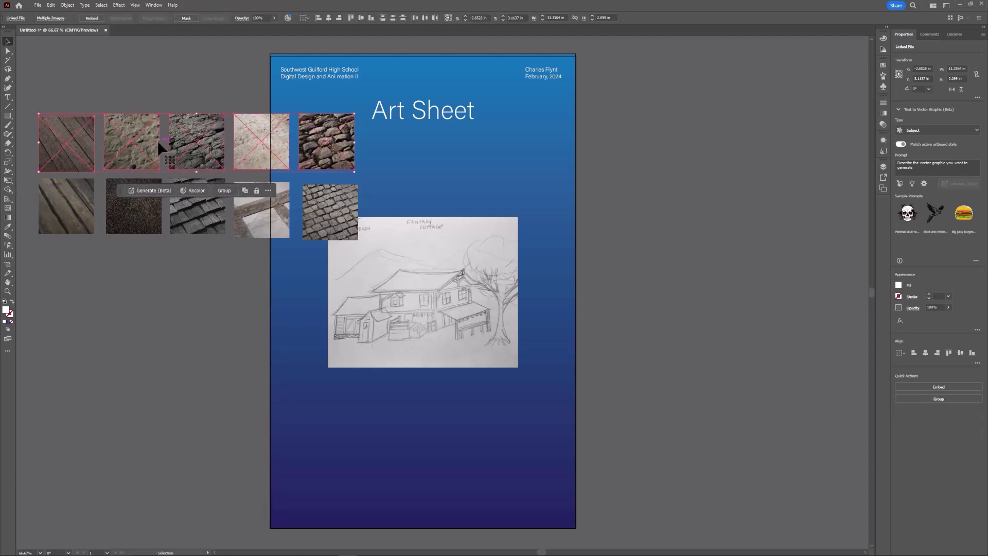
left_click(350, 18)
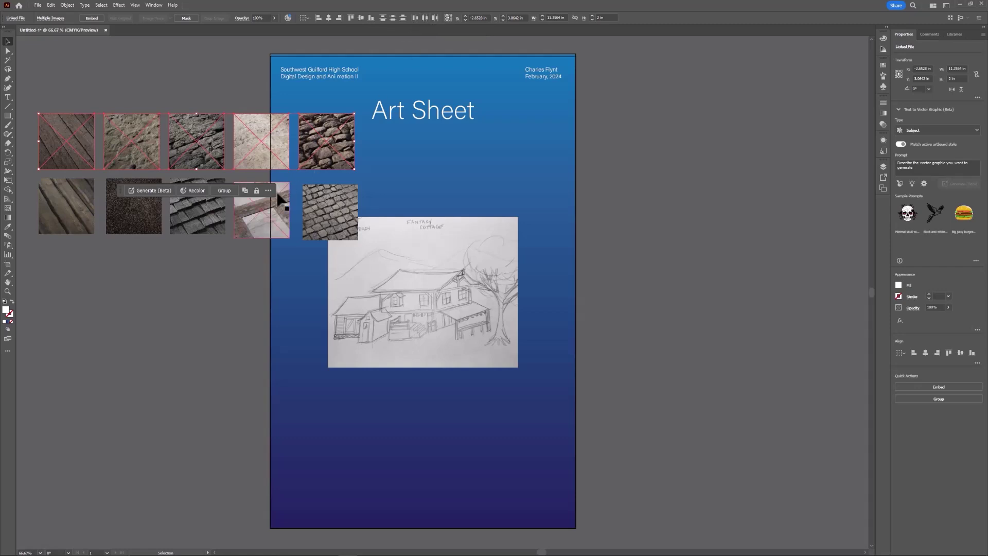
Select the five bottom-row textures and align them along their top edges.
left_click(83, 222)
left_click(123, 220)
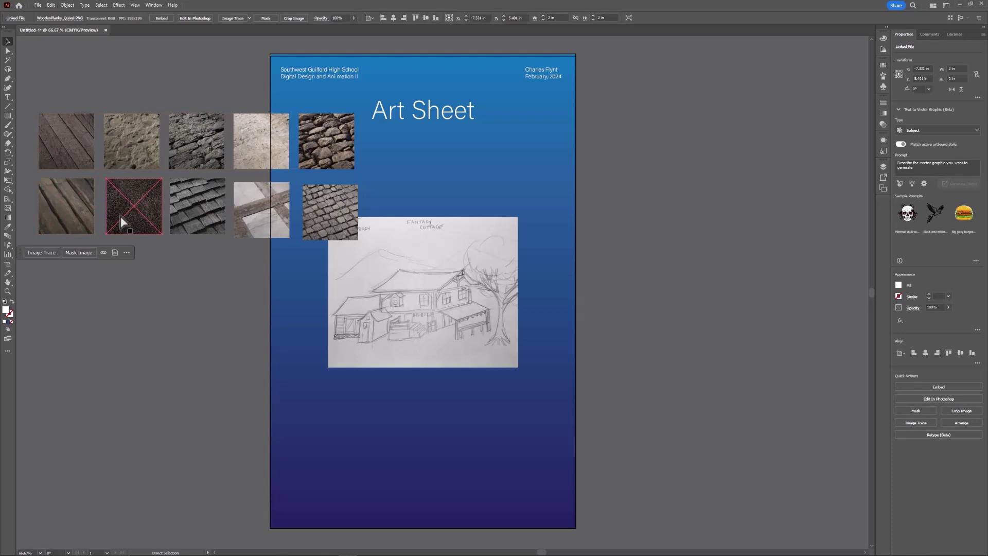
left_click(134, 219, "shift")
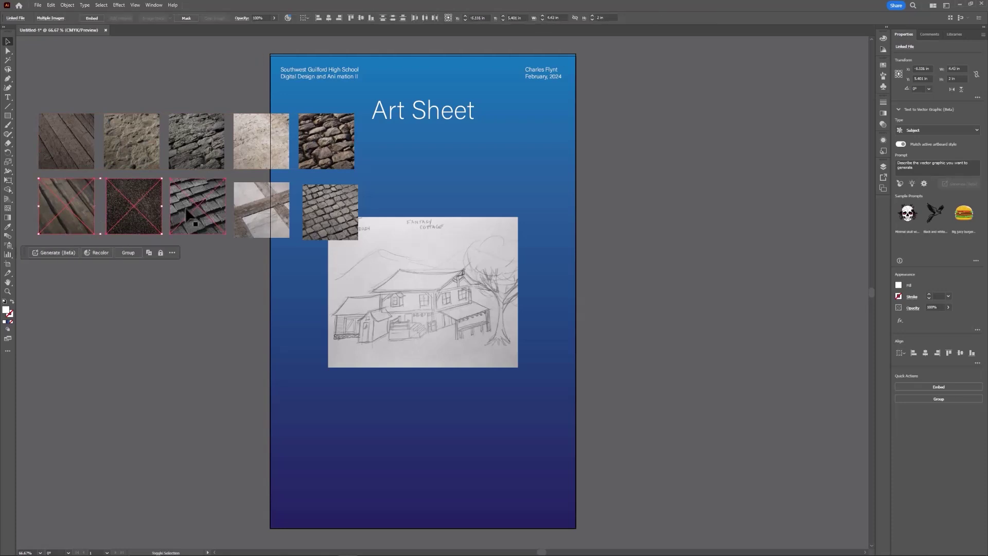
left_click(190, 215, "shift")
left_click(259, 214, "shift")
left_click(323, 214, "shift")
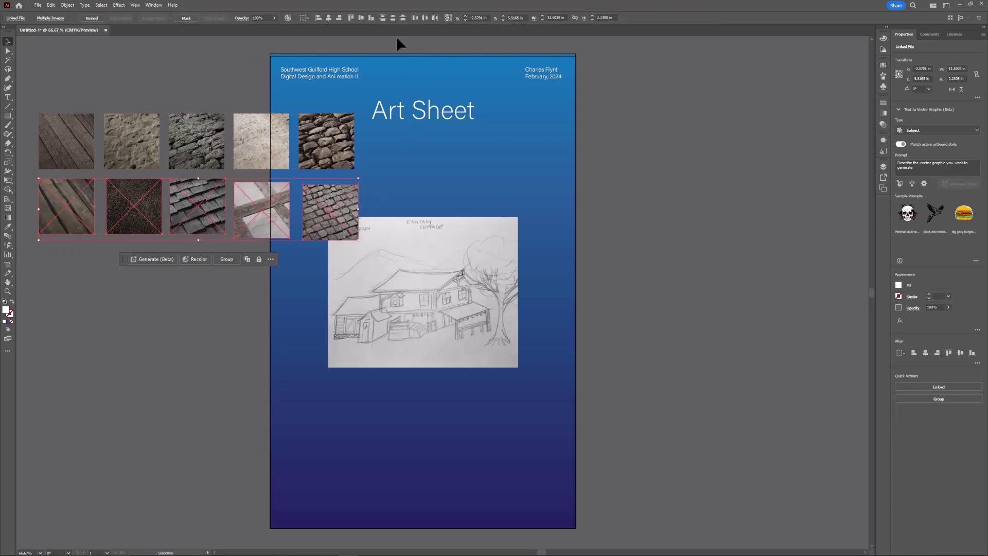
left_click(351, 18)
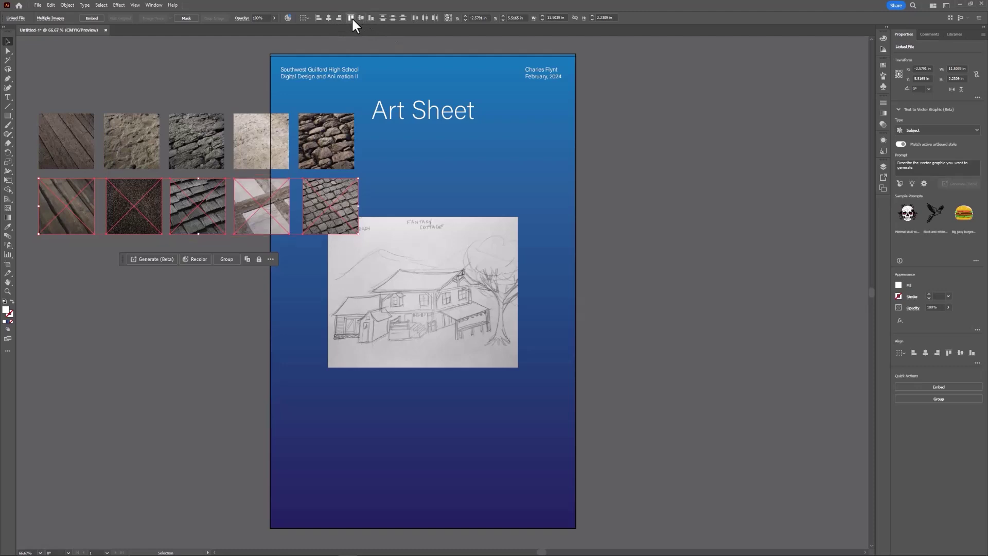
Space the bottom-row textures evenly, then select both texture rows together.
left_click(424, 18)
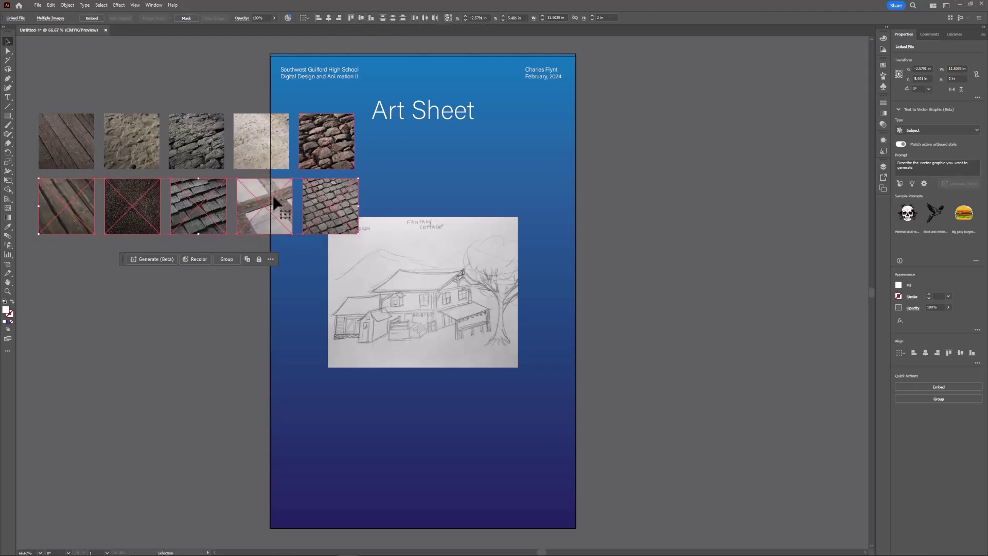
key("a")
key("v")
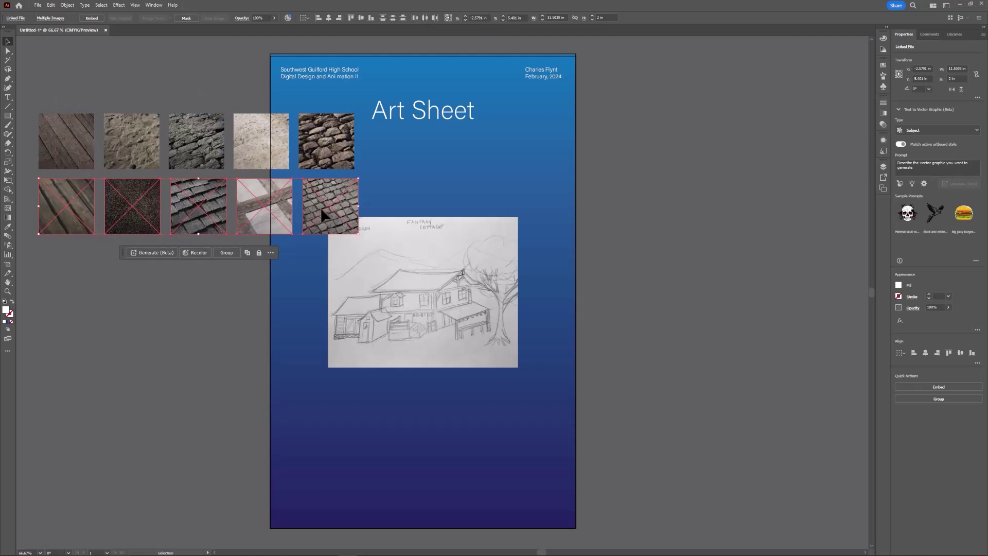
left_click(227, 158, "shift")
Move the texture grid to the poster bottom and scale it down proportionally.
left_click_drag(248, 136, 311, 391)
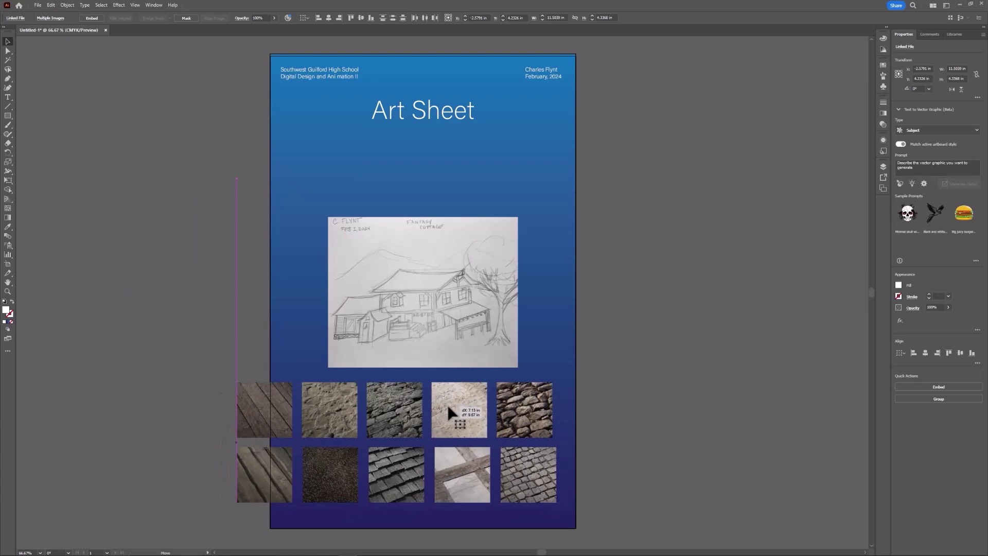
left_click_drag(448, 406, 477, 412)
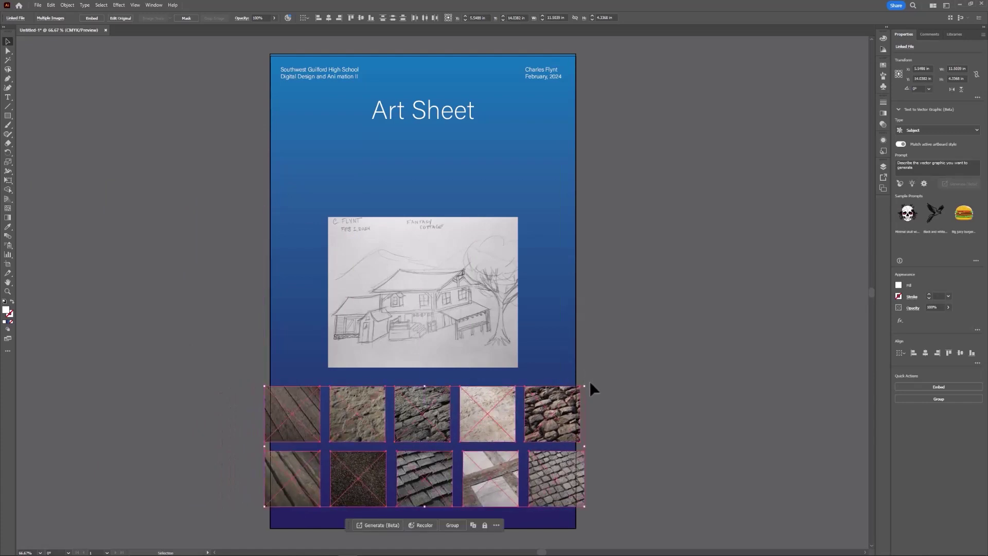
left_click_drag(587, 387, 562, 414)
left_click_drag(411, 430, 463, 426)
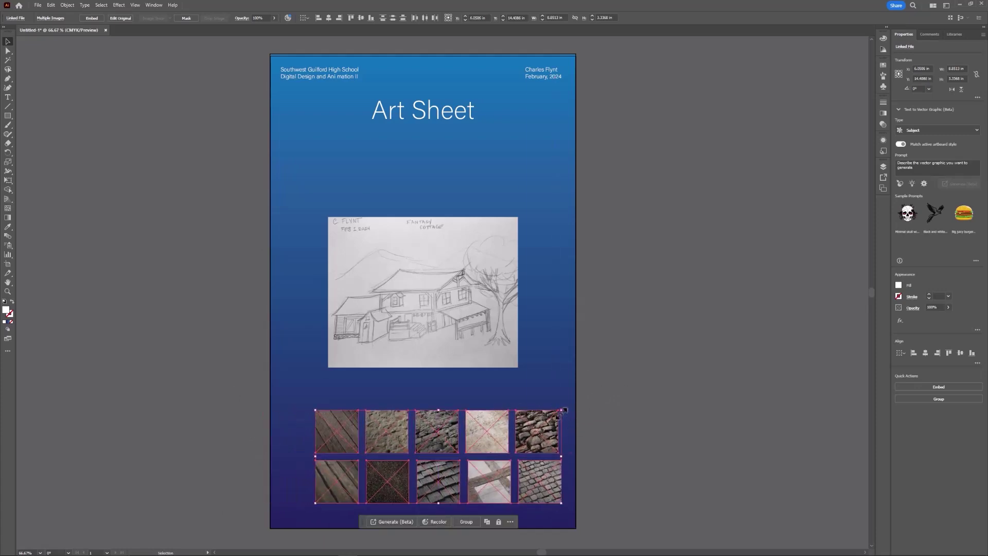
left_click_drag(565, 410, 540, 418)
left_click_drag(480, 443, 494, 433)
left_click(636, 370)
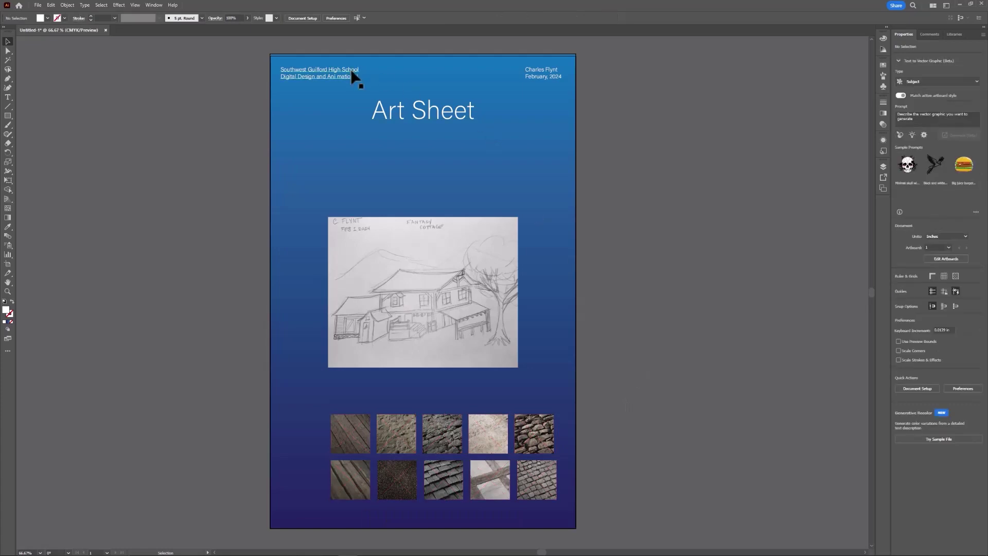
Duplicate the Art Sheet title below the sketch and retype the copy as 'Textures'.
left_click(430, 117)
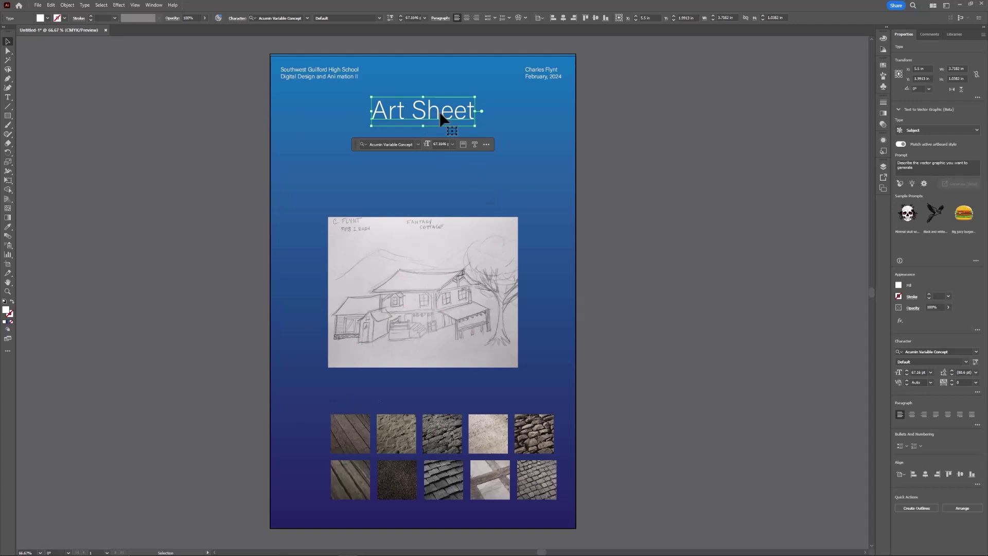
mouse_move(439, 117)
left_mouse_down()
mouse_move(451, 111)
mouse_move(452, 159)
mouse_move(363, 396)
mouse_move(267, 384)
left_mouse_up()
double_click(359, 395)
type("Te")
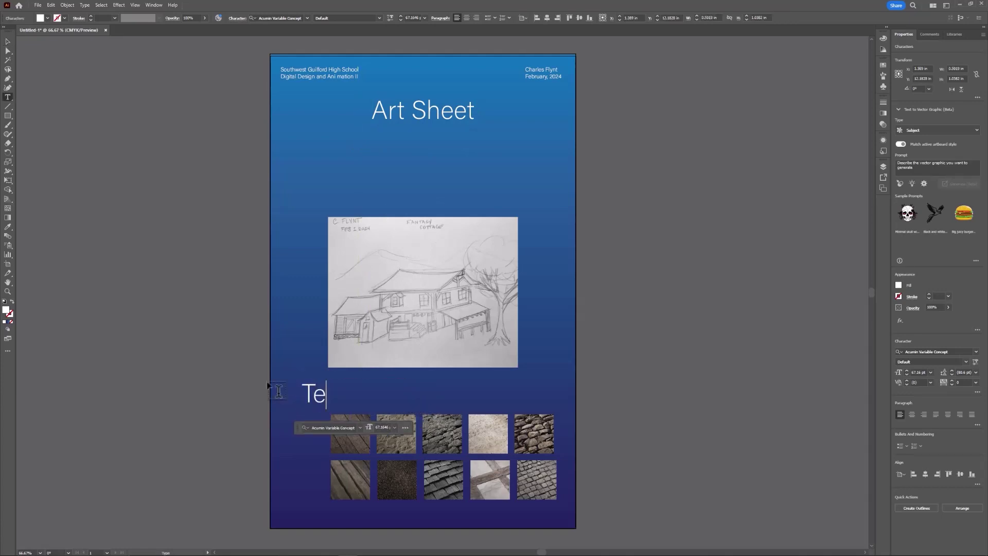
type("xtures")
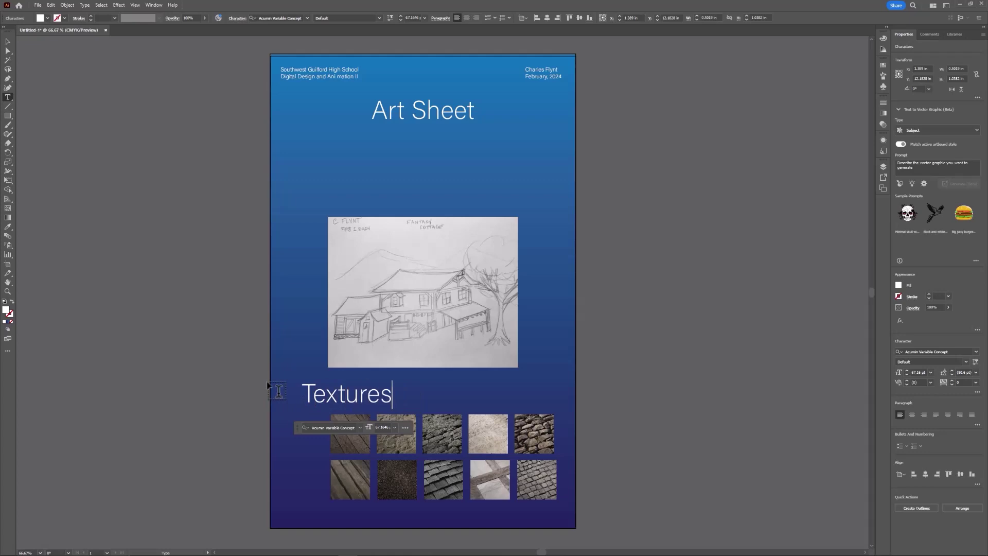
key("Escape")
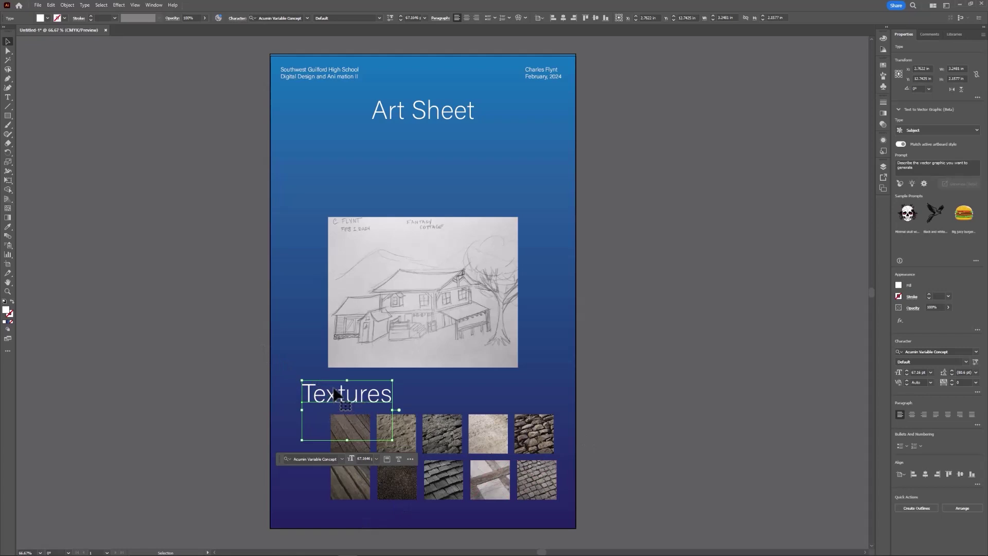
Rotate the Textures heading 90° and move it beside the texture swatches.
left_click(51, 5)
mouse_move(67, 5)
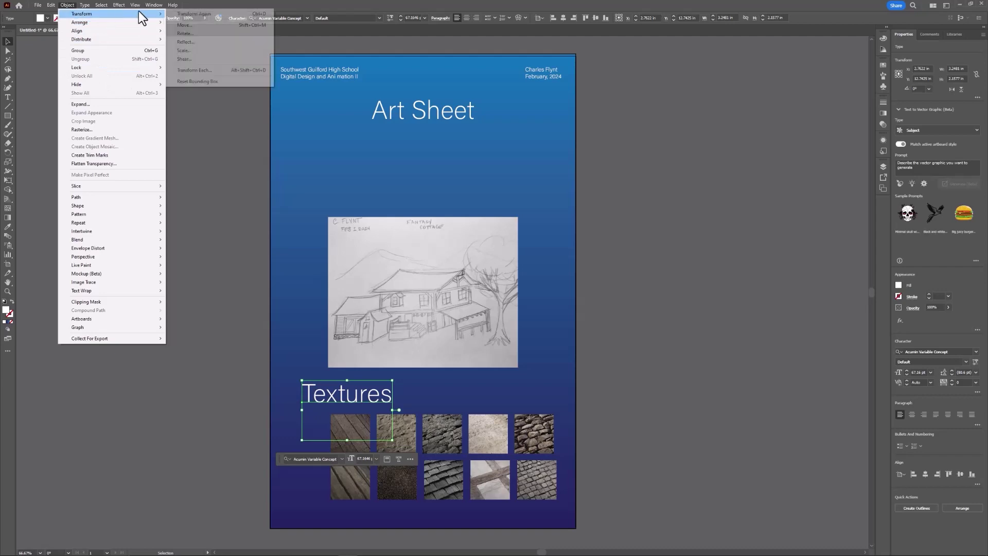
mouse_move(137, 14)
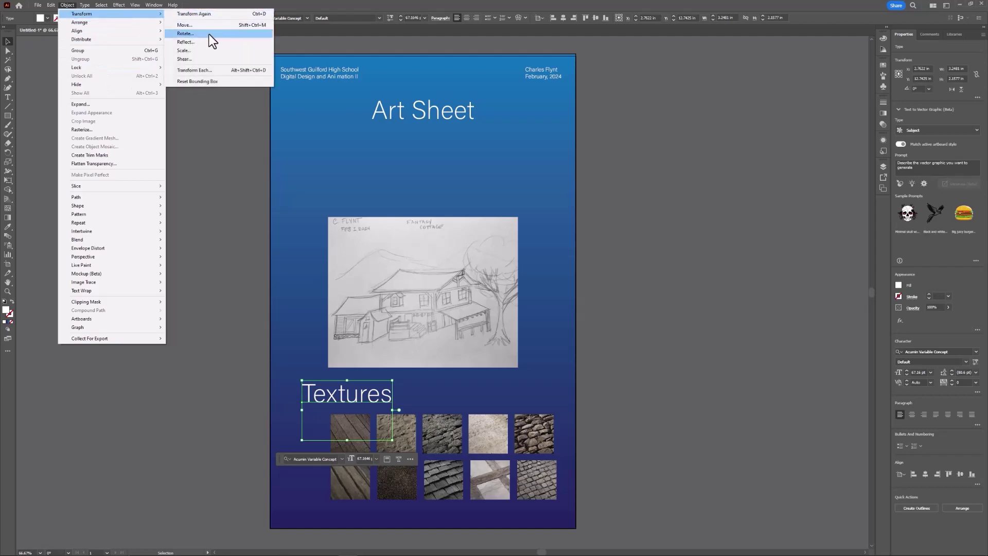
left_click(209, 34)
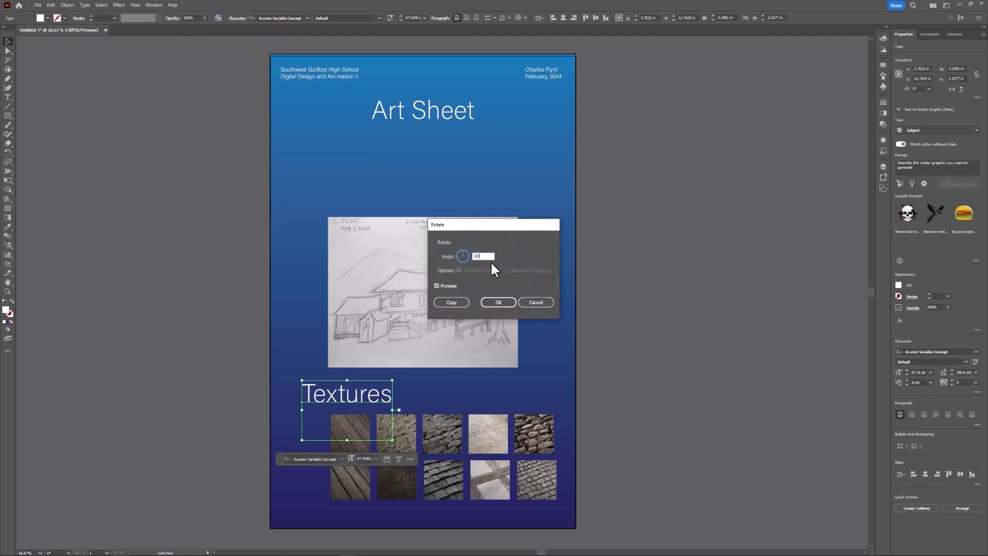
type("90")
key("Tab")
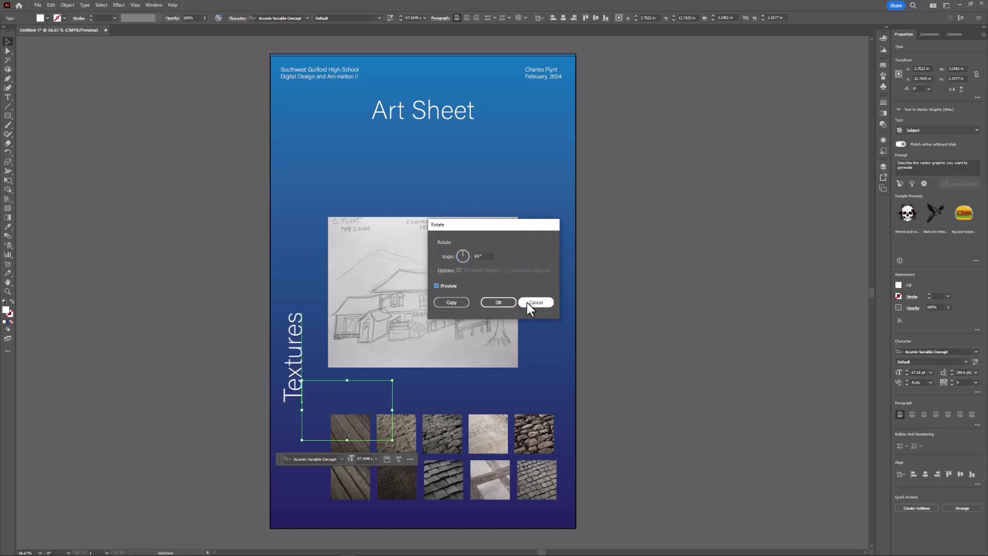
left_click(505, 300)
left_click_drag(296, 352, 315, 449)
left_click(495, 390)
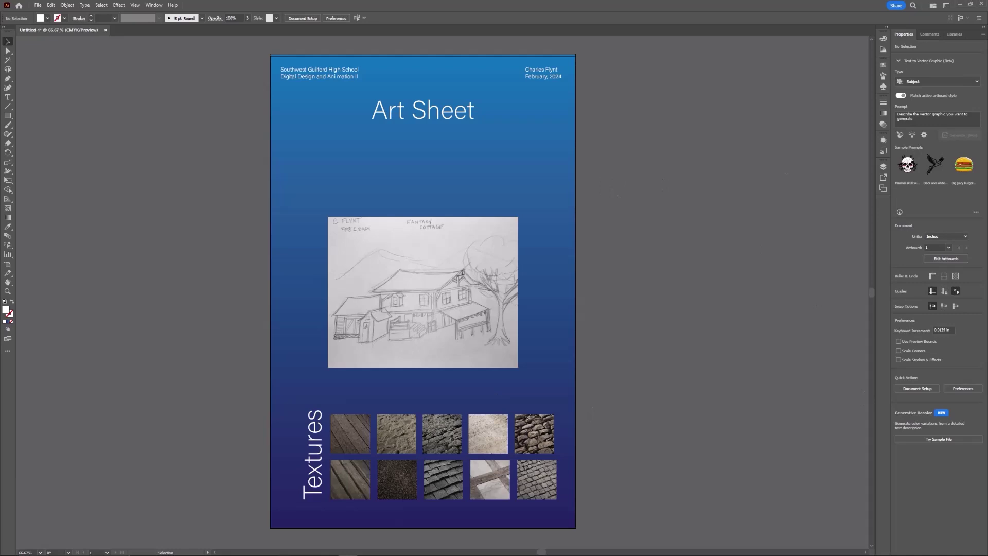
Select three images in the Reference folder and drag them into the Illustrator document.
key("alt+Tab")
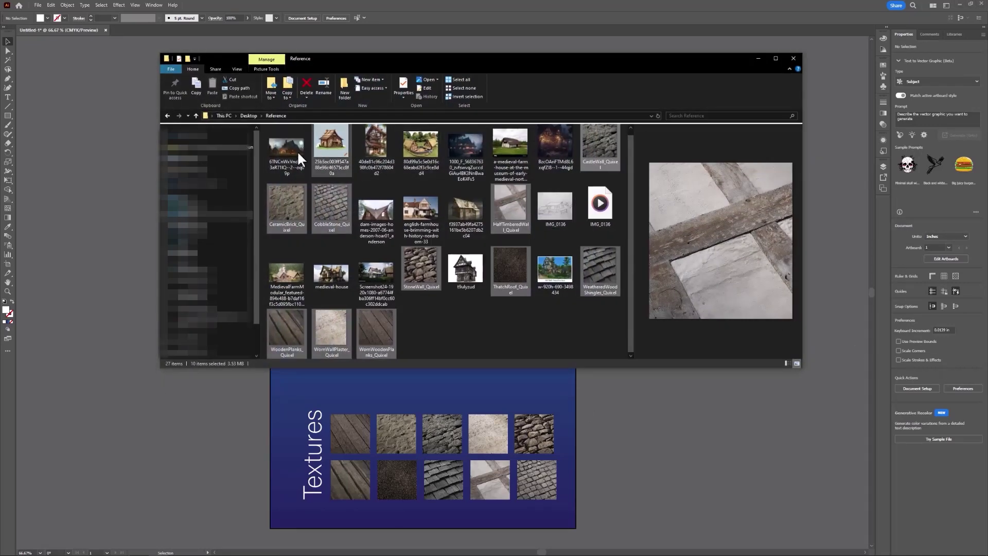
left_click(291, 150)
left_click(465, 156, "ctrl")
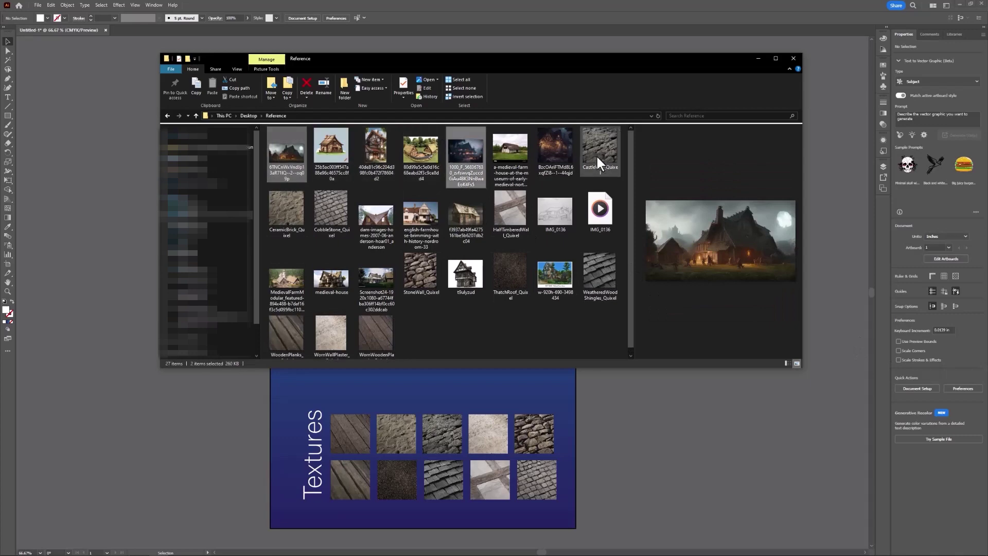
left_click(566, 149, "ctrl")
left_click_drag(557, 144, 671, 416)
Shrink the three placed images, move them up, and scale the tavern image to about 4.3 in.
left_click(758, 58)
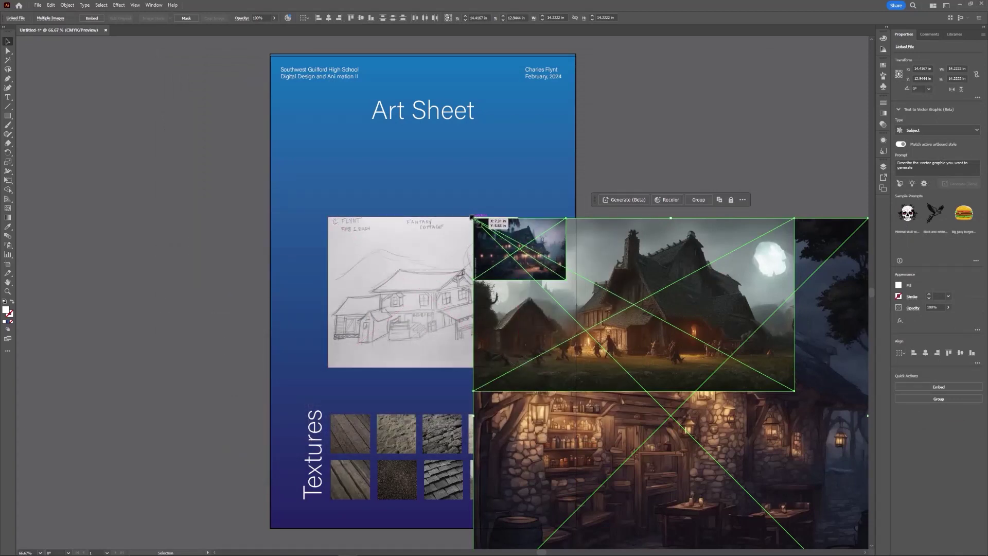
left_click_drag(474, 216, 646, 391)
left_click_drag(778, 427, 754, 121)
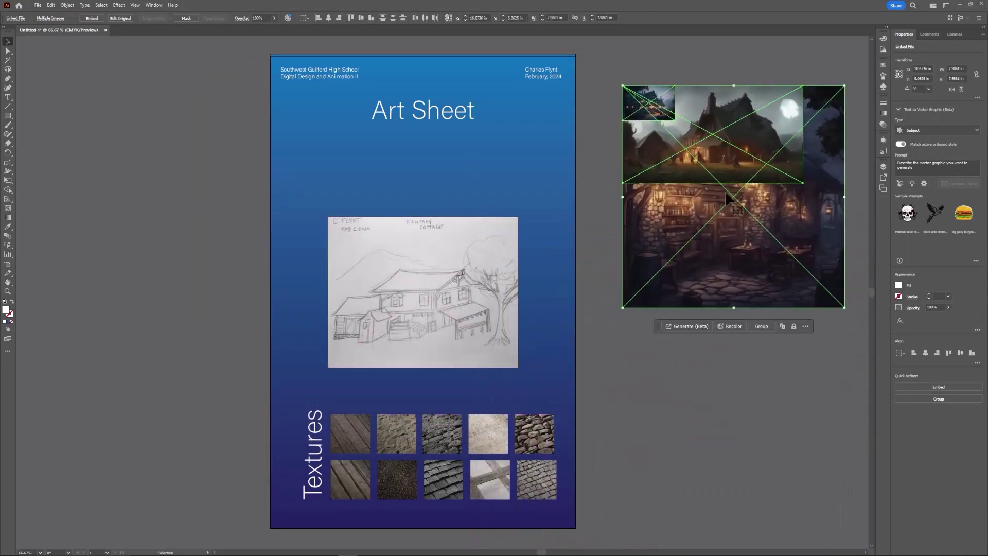
left_click(679, 340)
mouse_move(744, 248)
left_mouse_down()
mouse_move(723, 385)
mouse_move(742, 248)
left_mouse_up()
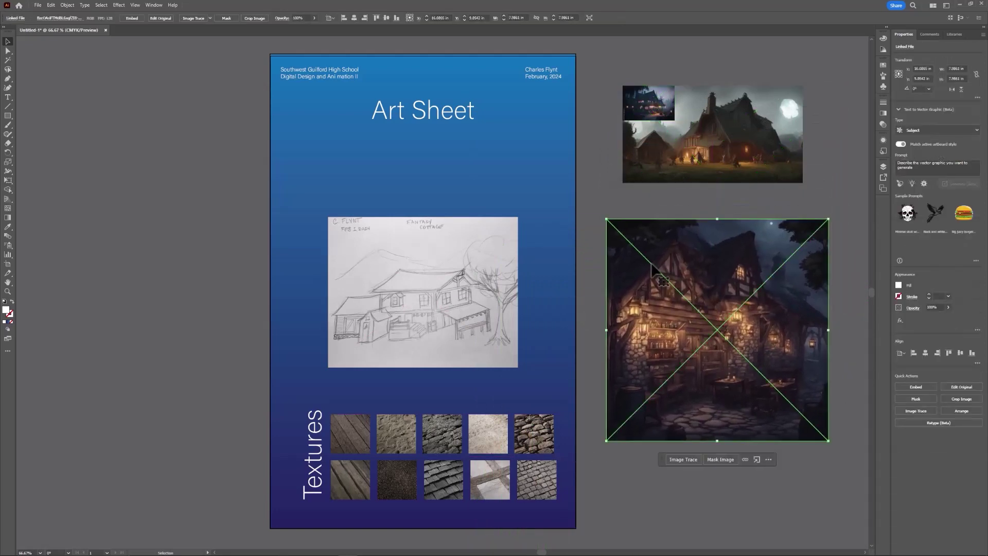
left_click_drag(607, 216, 452, 126)
Resize the night-house and landscape images and place them on the poster's upper left.
left_click(669, 115)
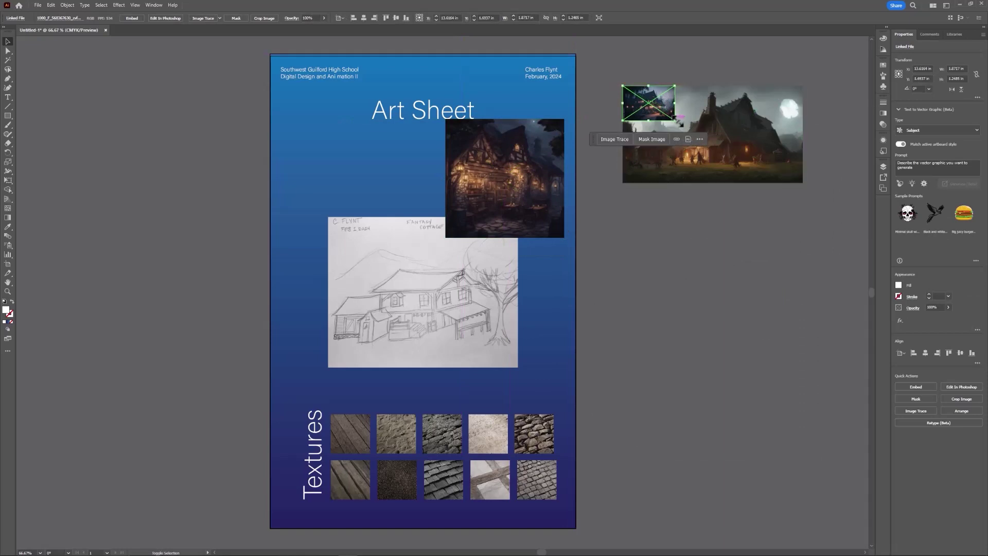
left_click_drag(673, 119, 399, 192)
left_click(721, 149)
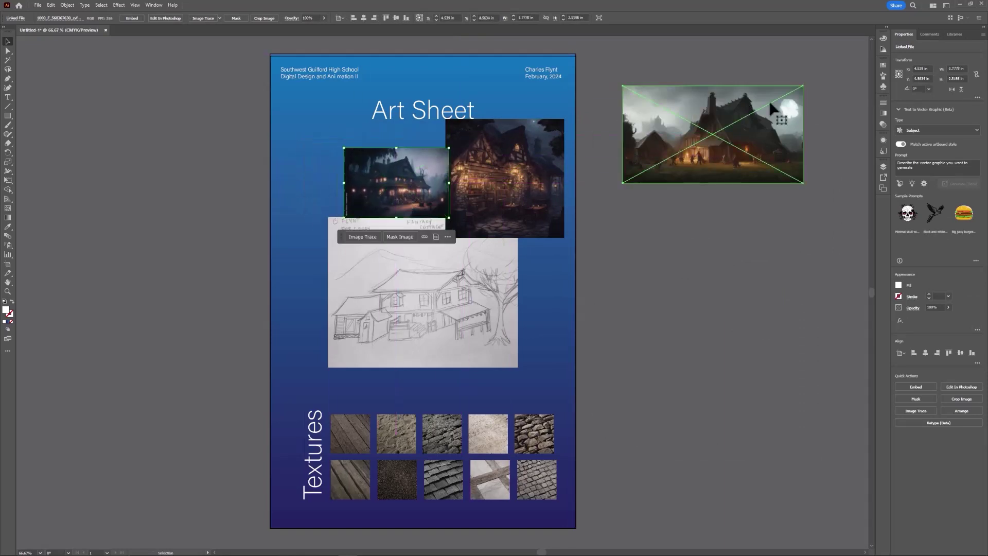
left_click_drag(801, 86, 760, 104)
mouse_move(646, 117)
left_mouse_down()
mouse_move(429, 165)
mouse_move(332, 134)
left_mouse_up()
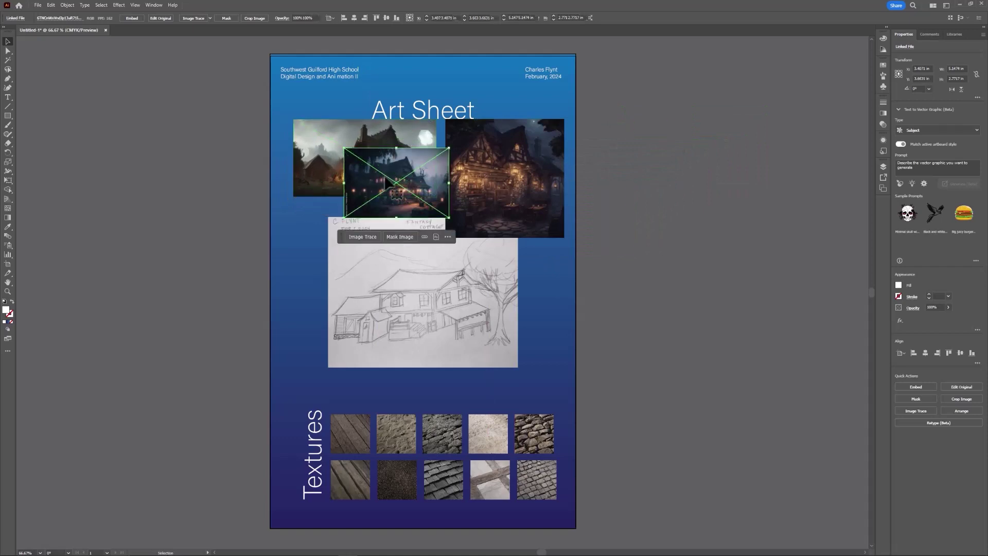
left_click_drag(387, 183, 386, 199)
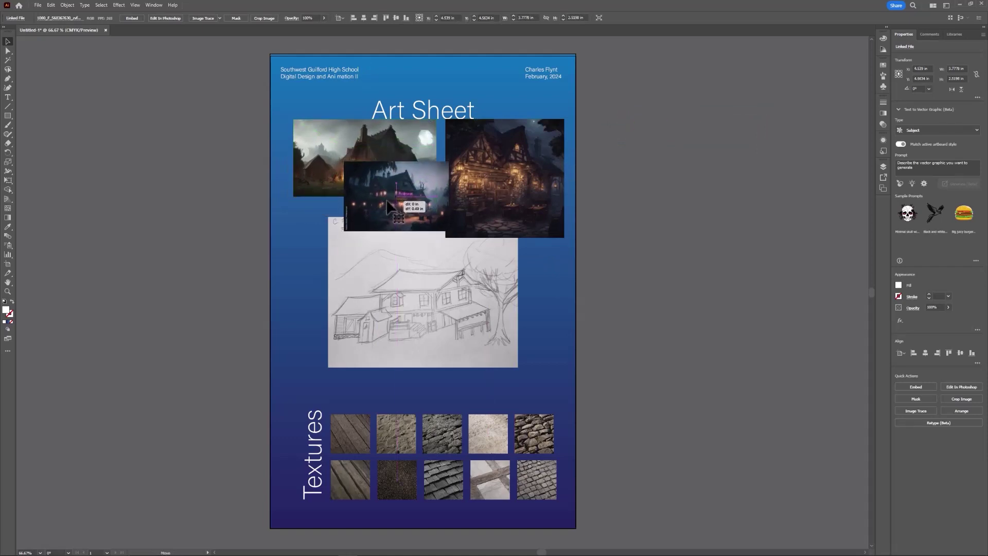
left_click(360, 154)
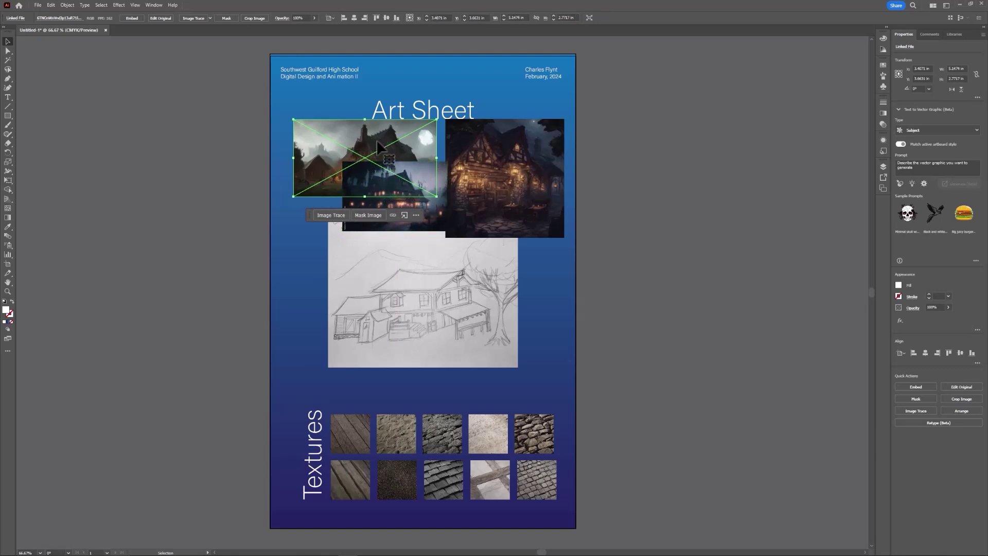
Bring the landscape image to the front and shift the night-house image down-left.
right_click(378, 141)
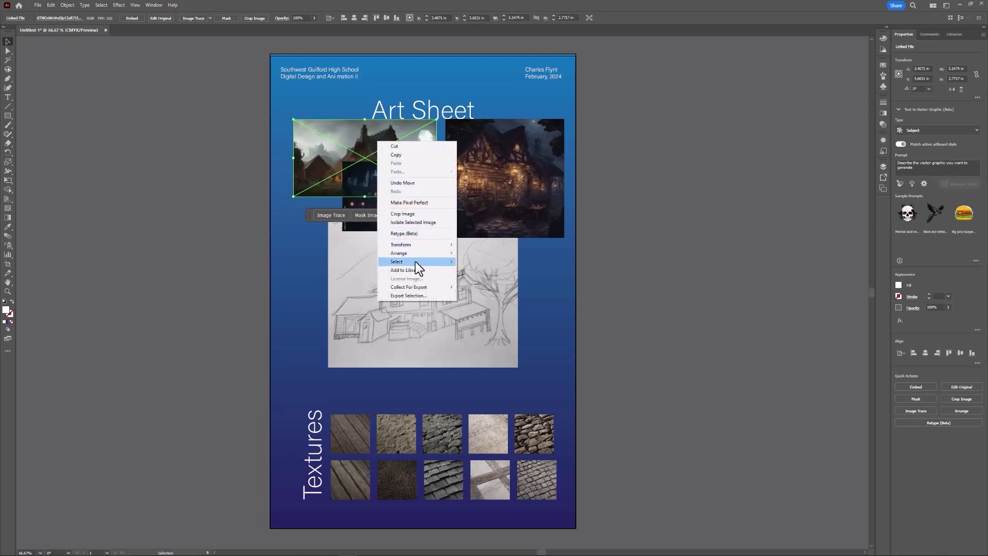
mouse_move(419, 256)
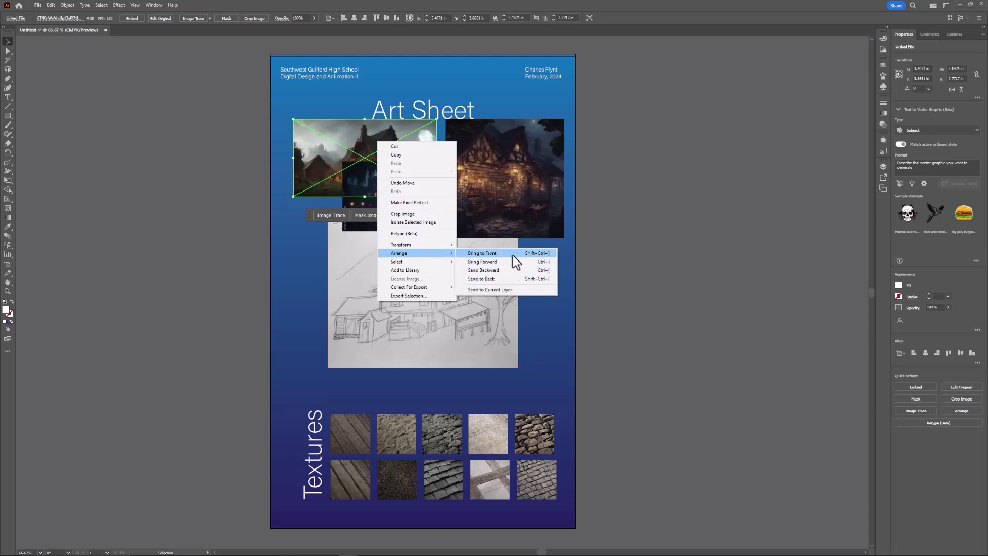
left_click(512, 254)
left_click(727, 160)
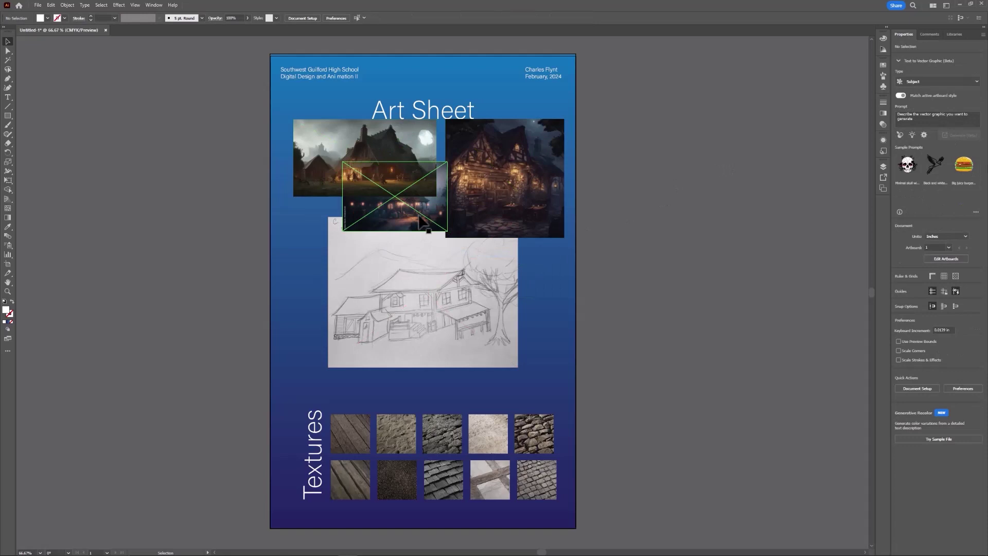
left_click_drag(414, 216, 350, 247)
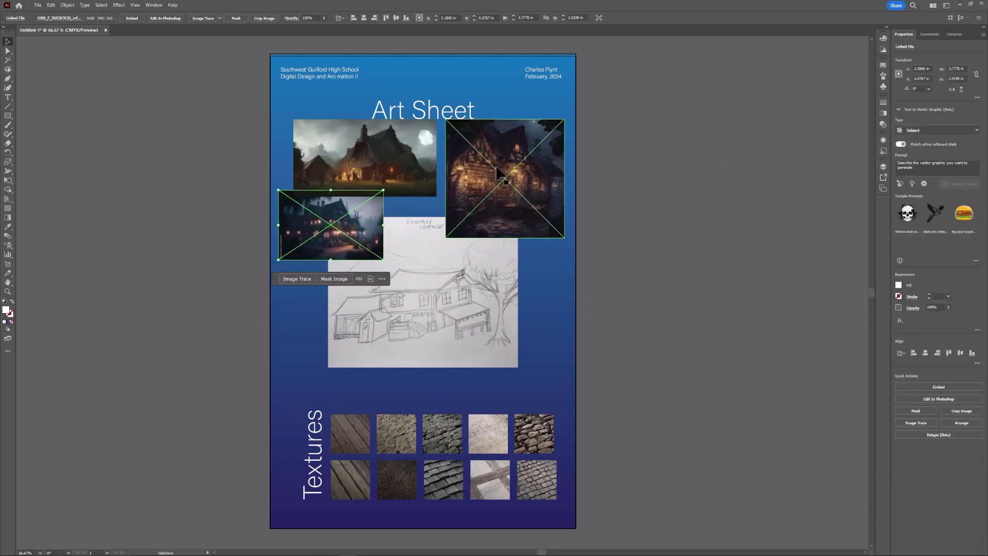
Nudge the Art Sheet title up slightly, clear of the house pictures.
left_click(517, 154)
left_click(611, 98)
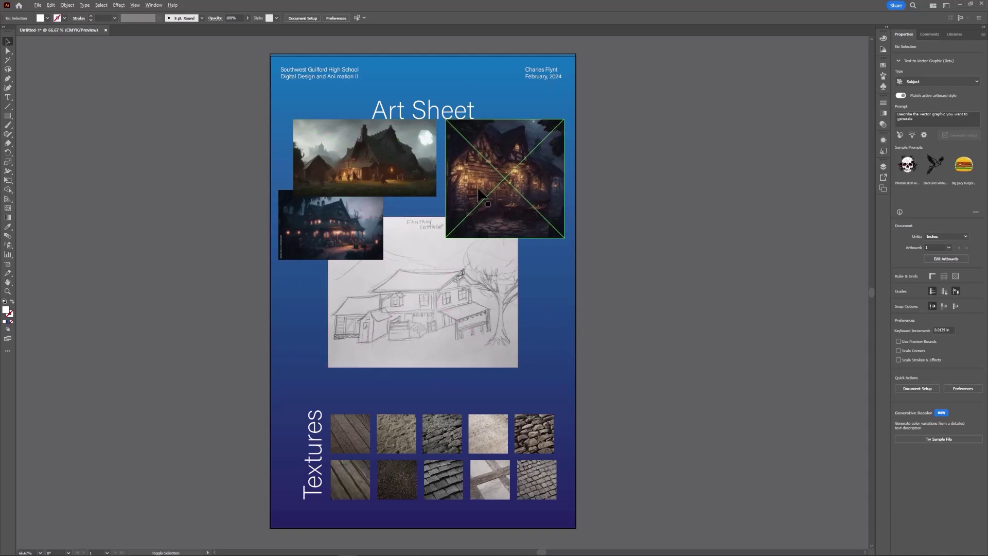
left_click(435, 117)
left_click_drag(435, 117, 435, 109)
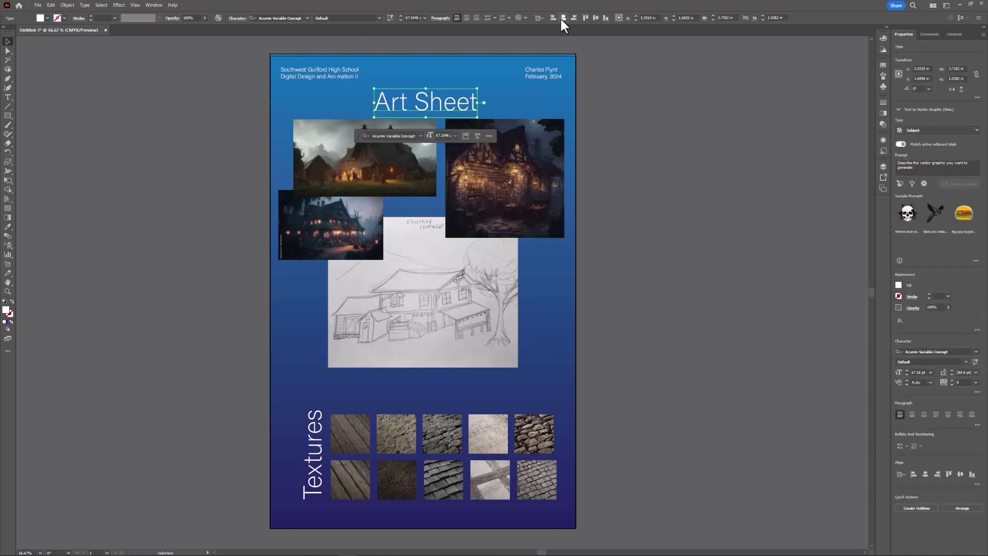
left_click(458, 47)
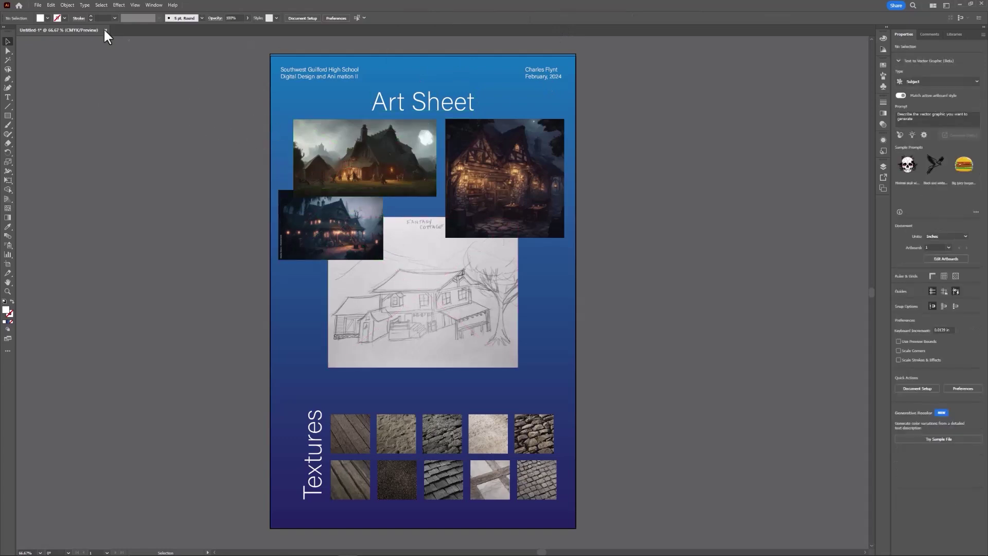
Open the Export As dialog from the File > Export menu.
left_click(38, 6)
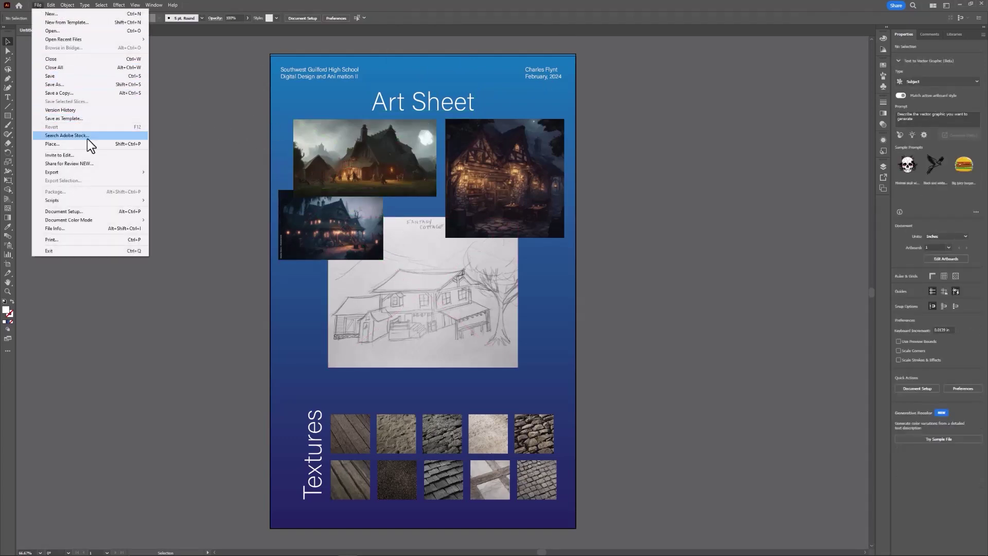
mouse_move(98, 171)
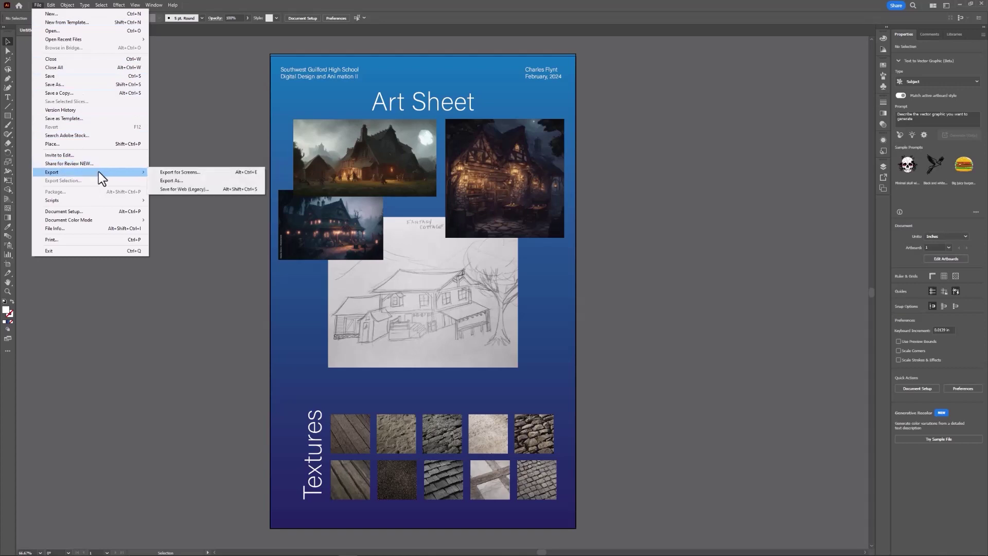
left_click(202, 179)
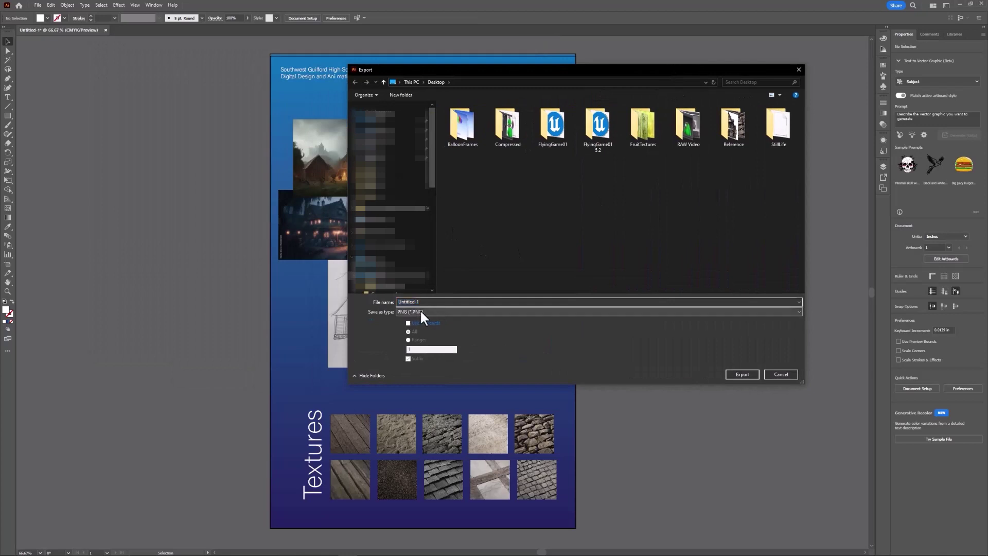
Export the poster to the Desktop as PNG 'Art Sheet' and accept the PNG Options.
left_click(420, 310)
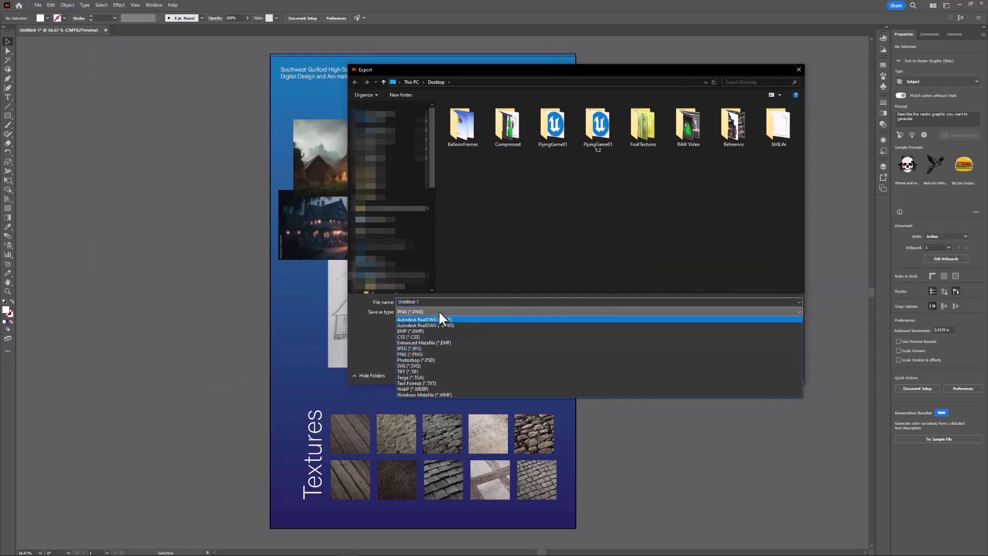
left_click(443, 301)
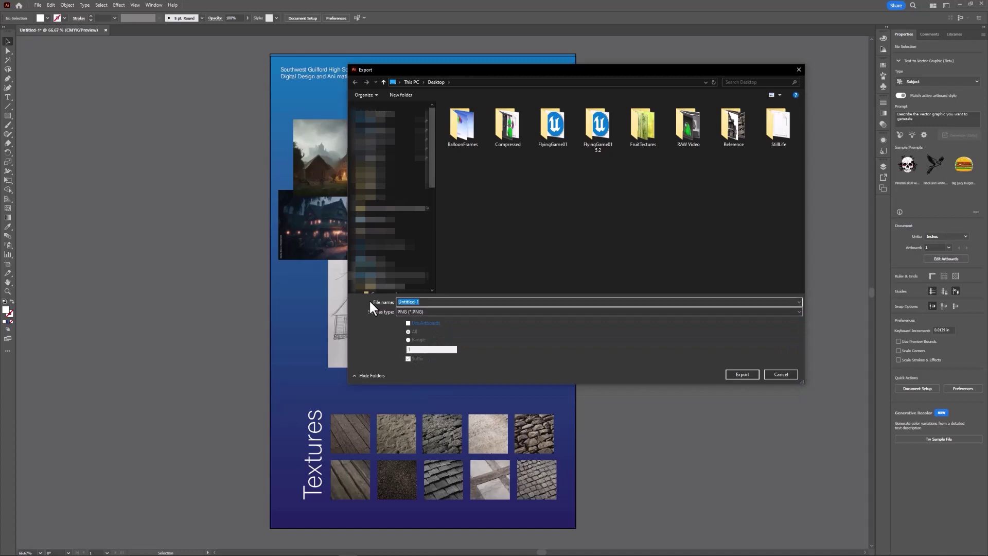
type("Art Sheet")
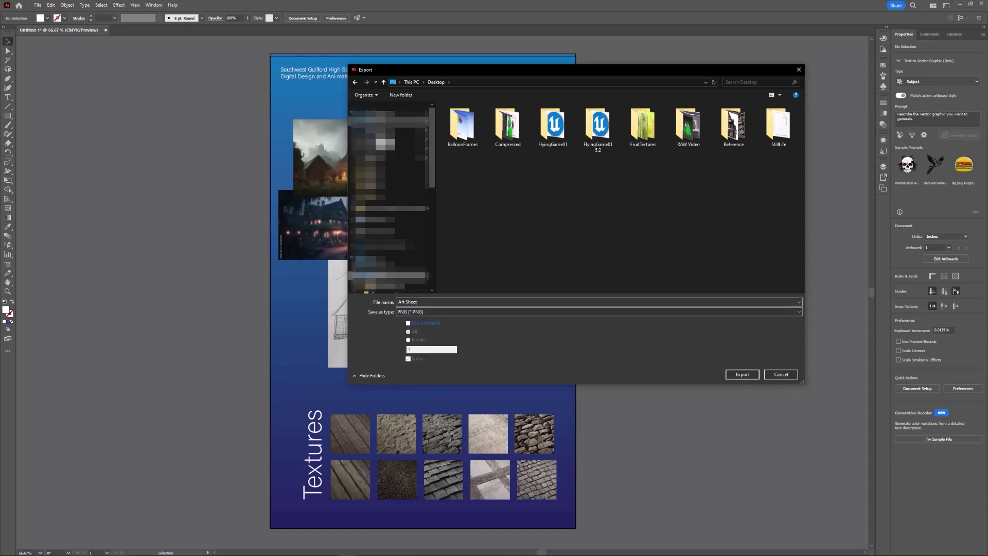
left_click(741, 374)
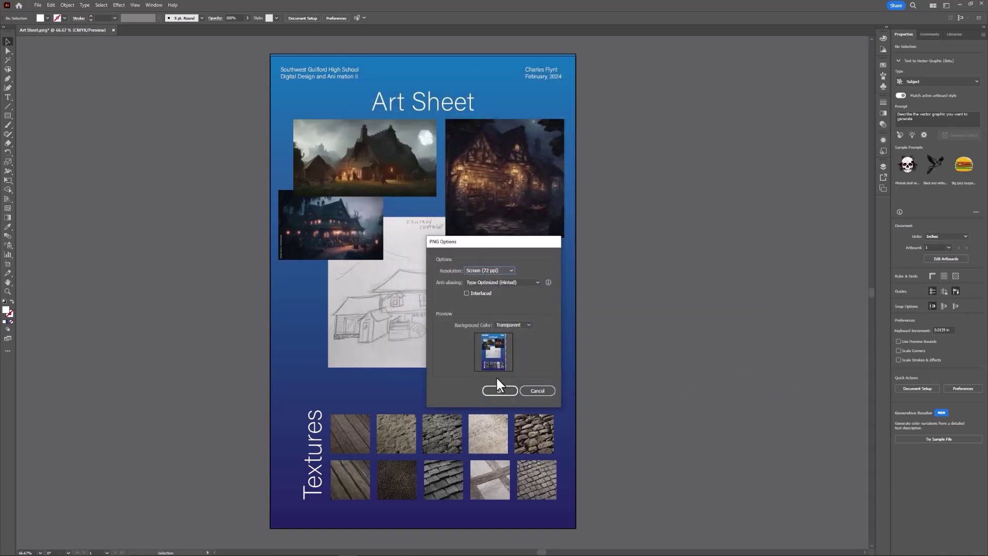
left_click(503, 390)
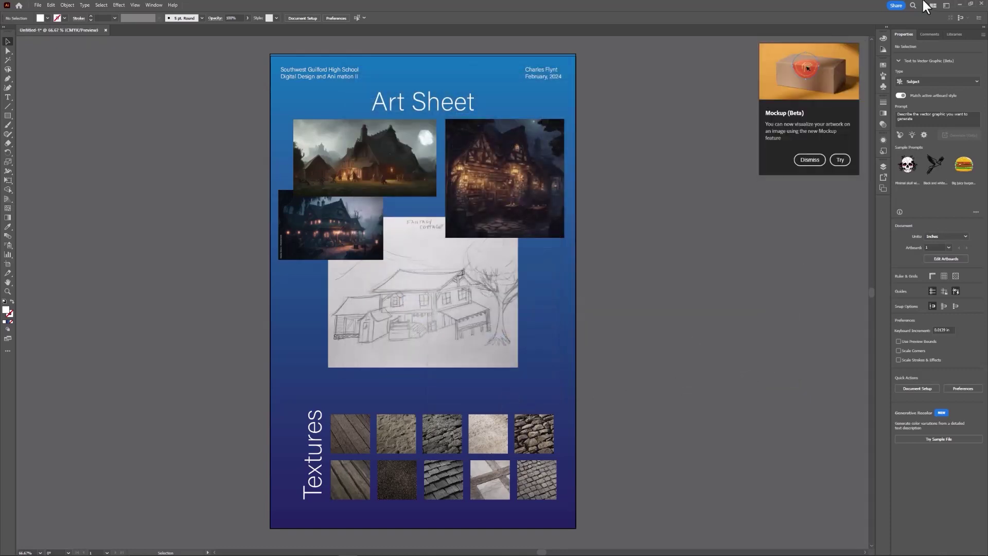